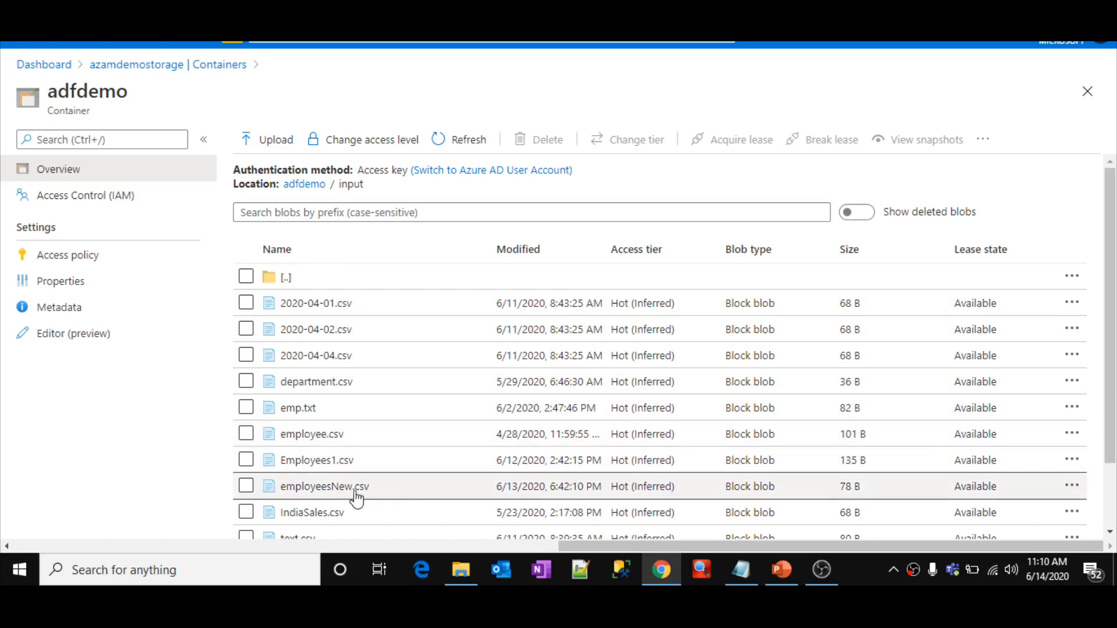
Step: Open the contents of employee.csv in the input folder and examine its employee rows
left_click(332, 444)
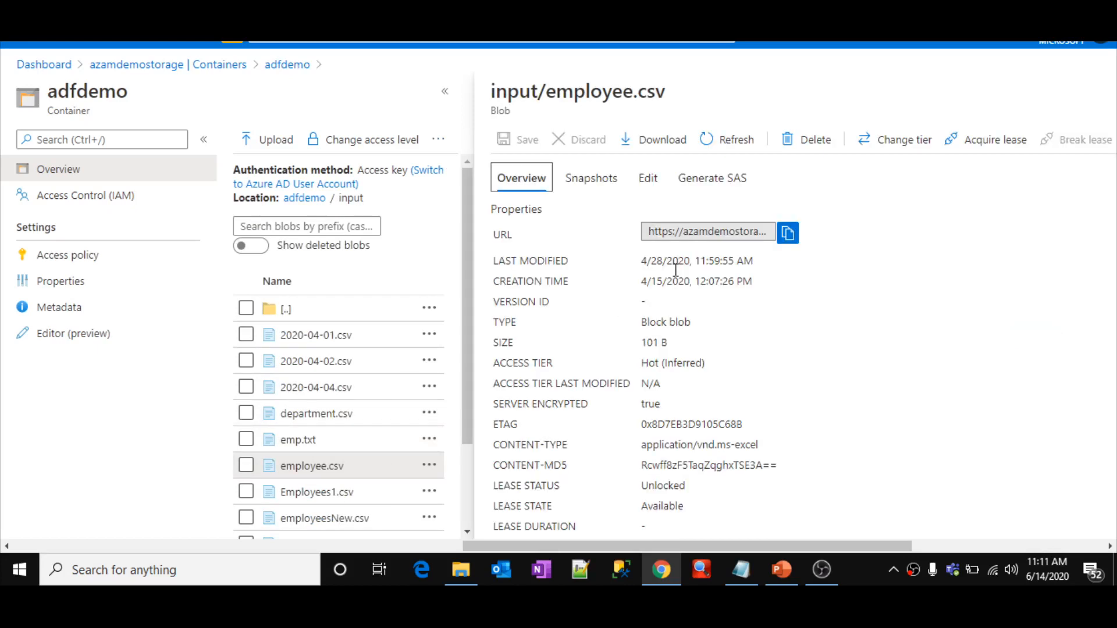
left_click(661, 186)
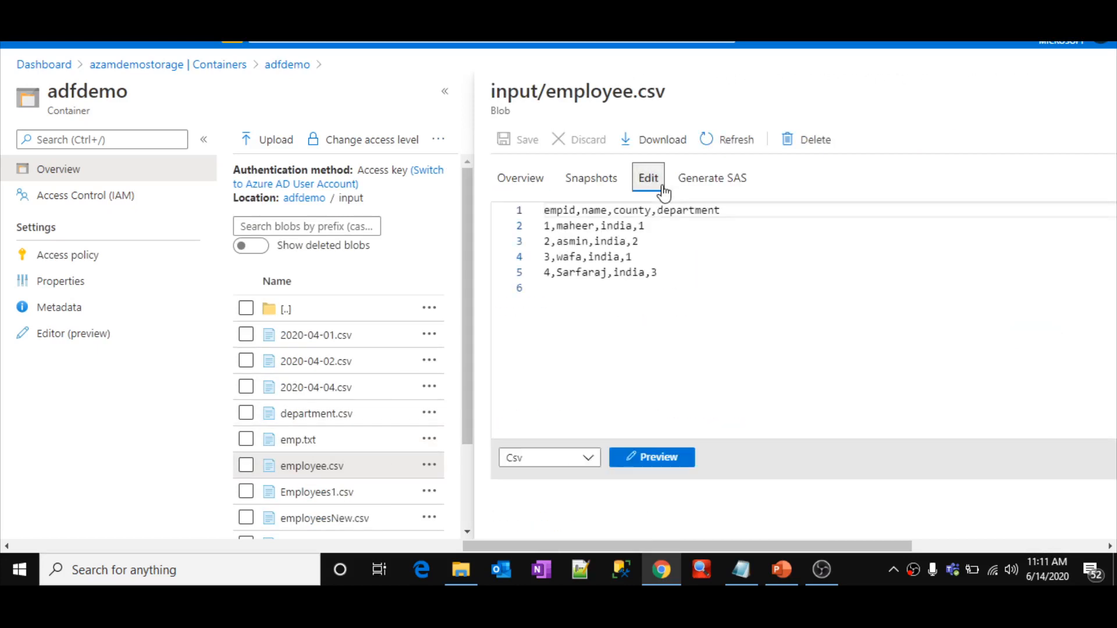
left_click_drag(658, 272, 524, 224)
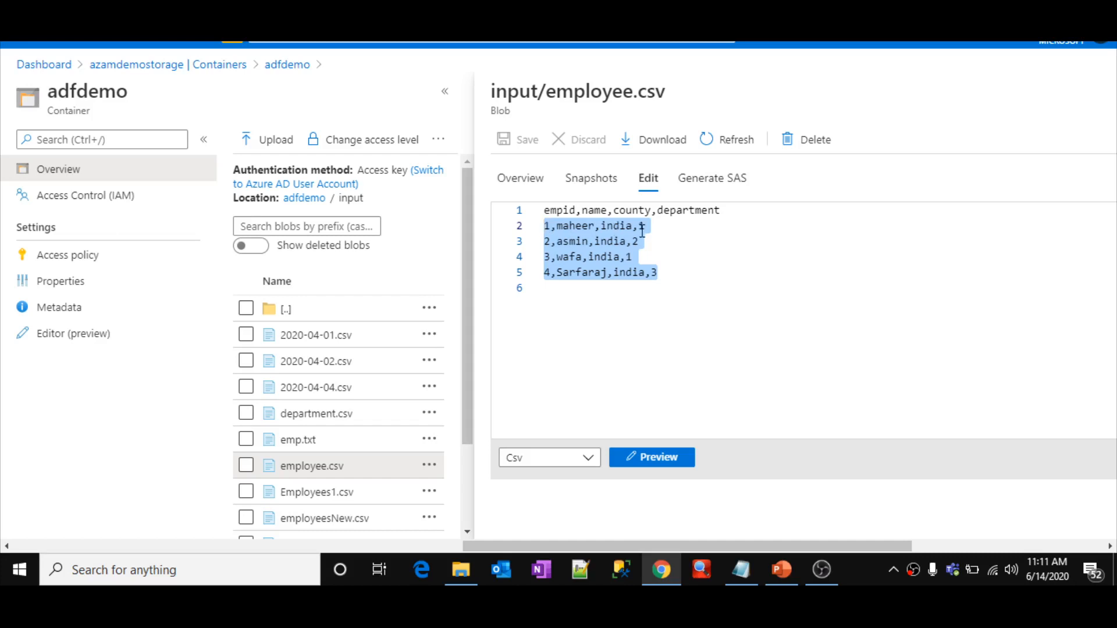
left_click(680, 292)
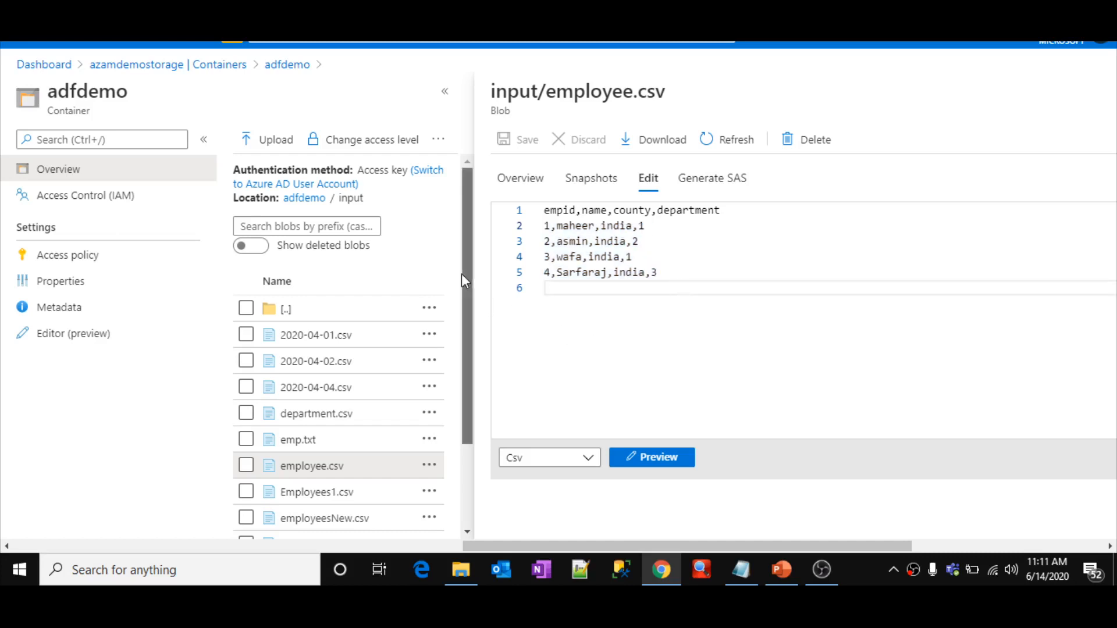
Step: Open the contents of employeesNew.csv in the input folder and examine its employee rows
left_click_drag(461, 273, 439, 379)
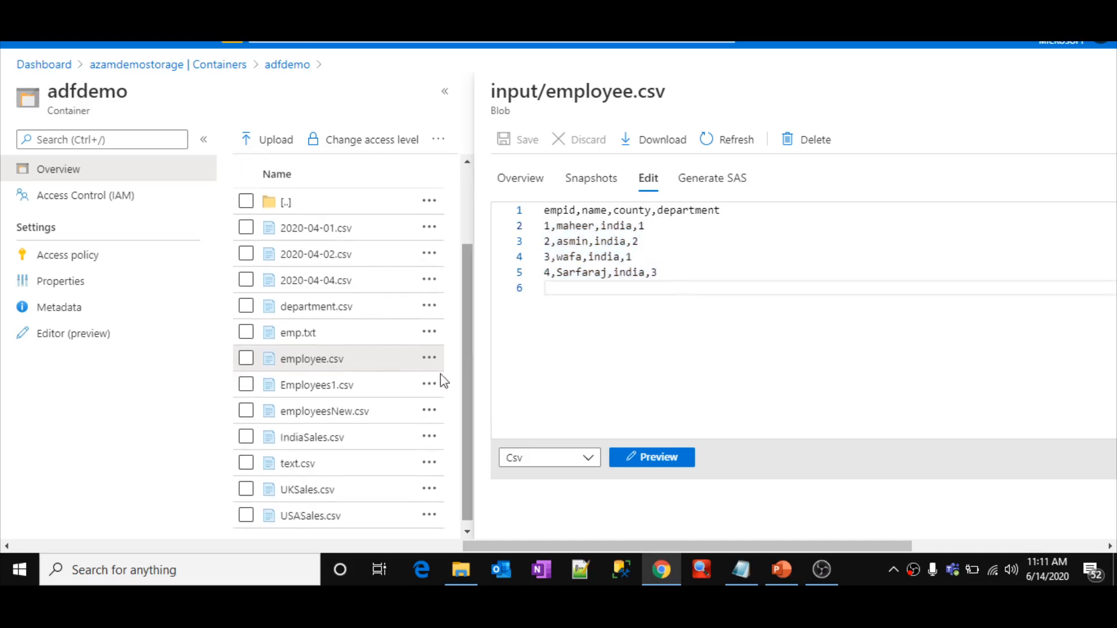
left_click(358, 418)
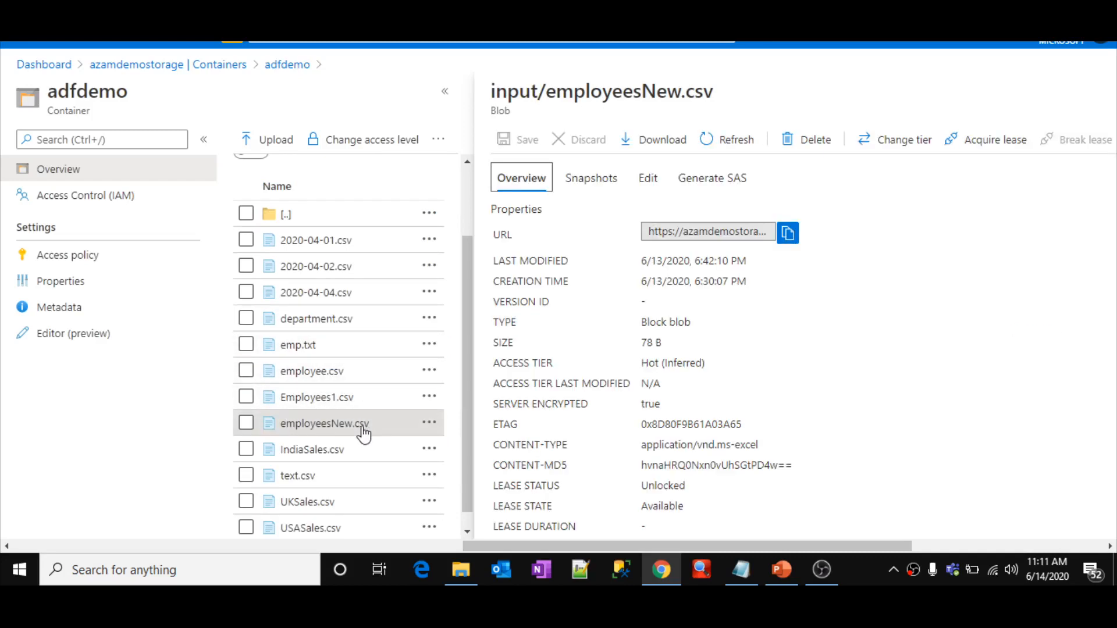
left_click(648, 194)
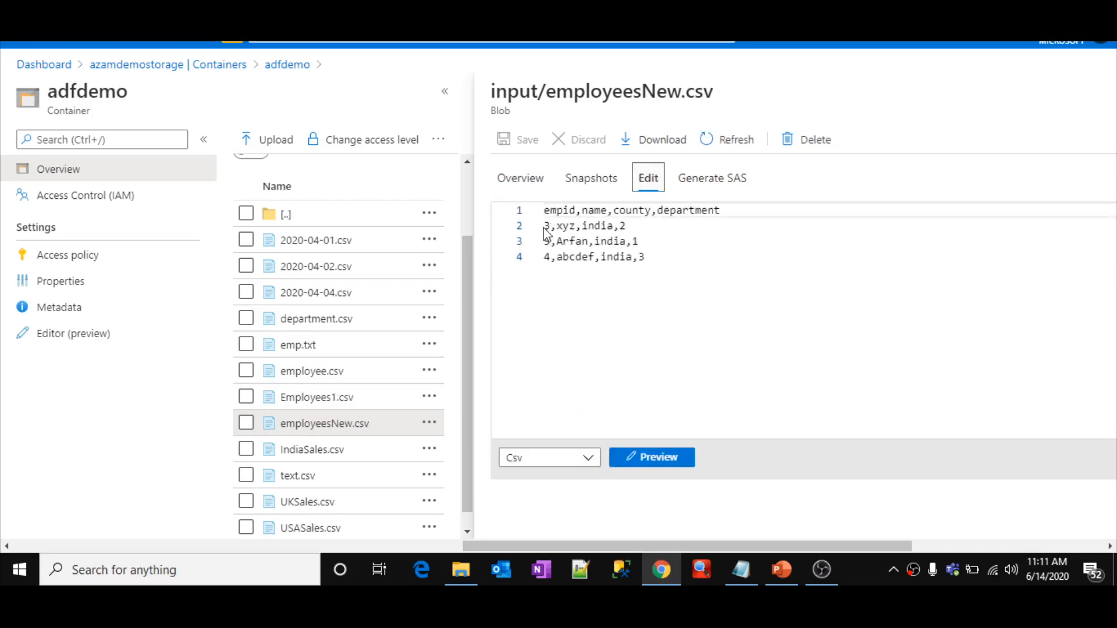
left_click_drag(544, 228, 666, 261)
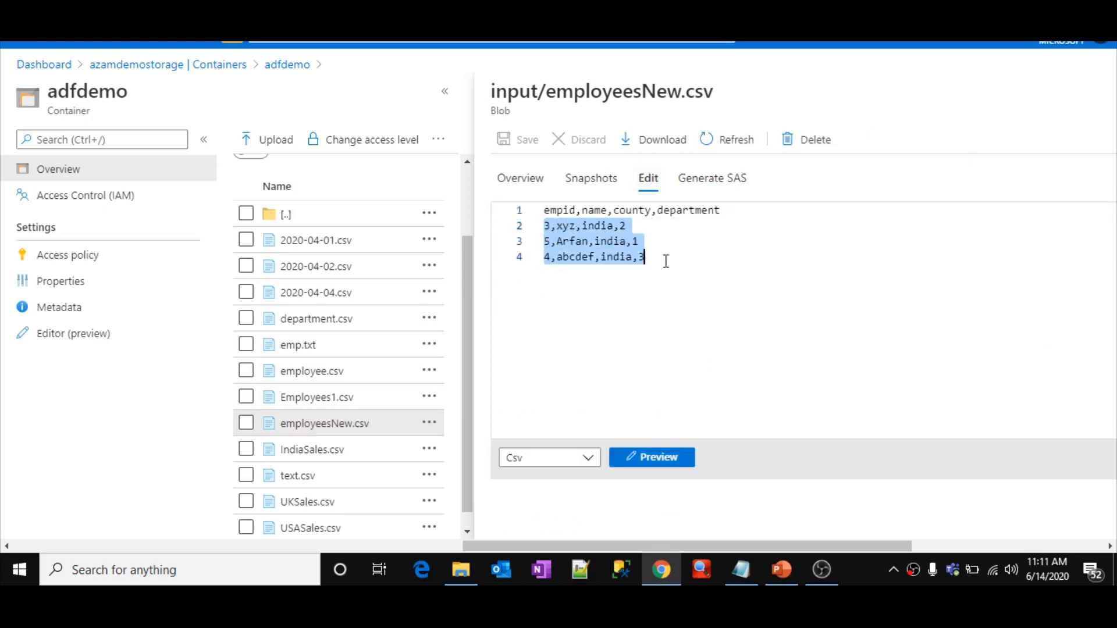
left_click(667, 262)
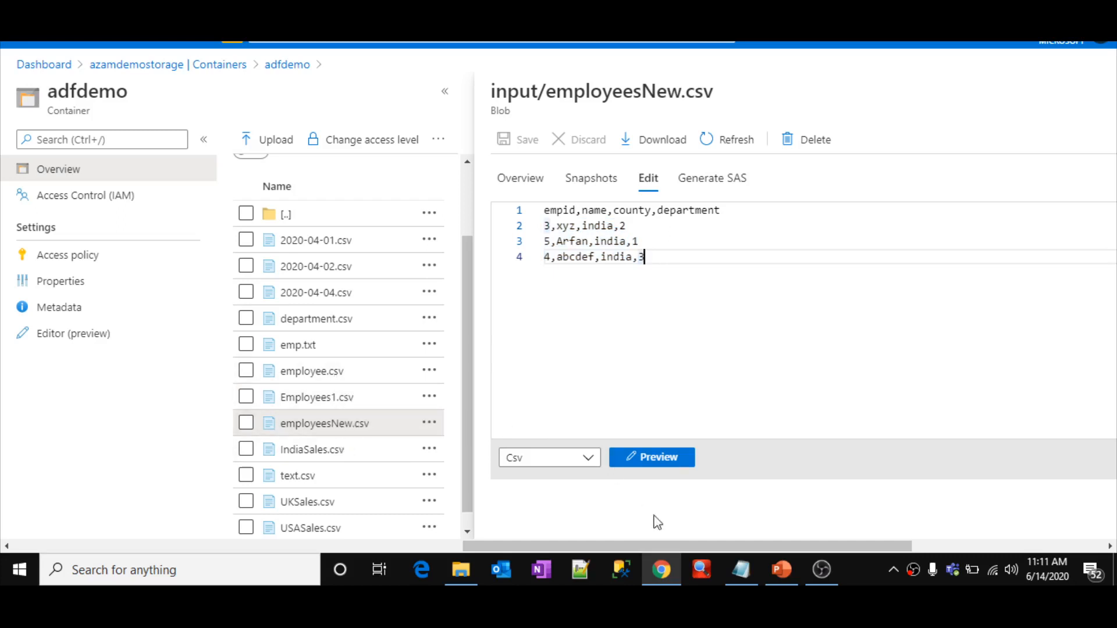
Step: Switch to the combined employee list in Notepad and examine its header line and all data rows
left_click(737, 578)
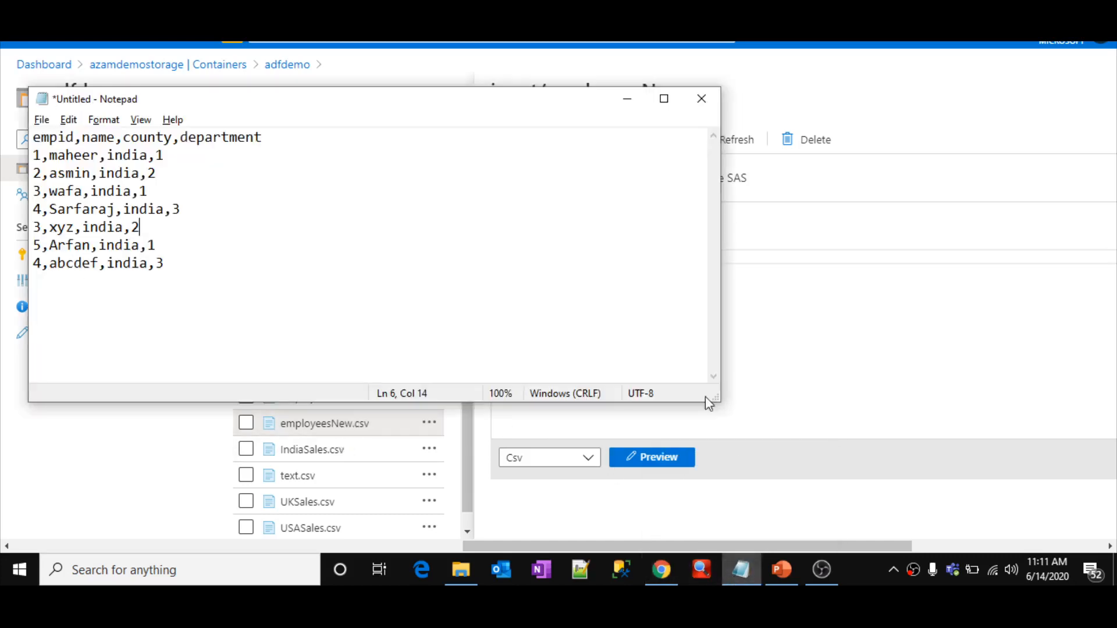
left_click_drag(358, 106, 499, 145)
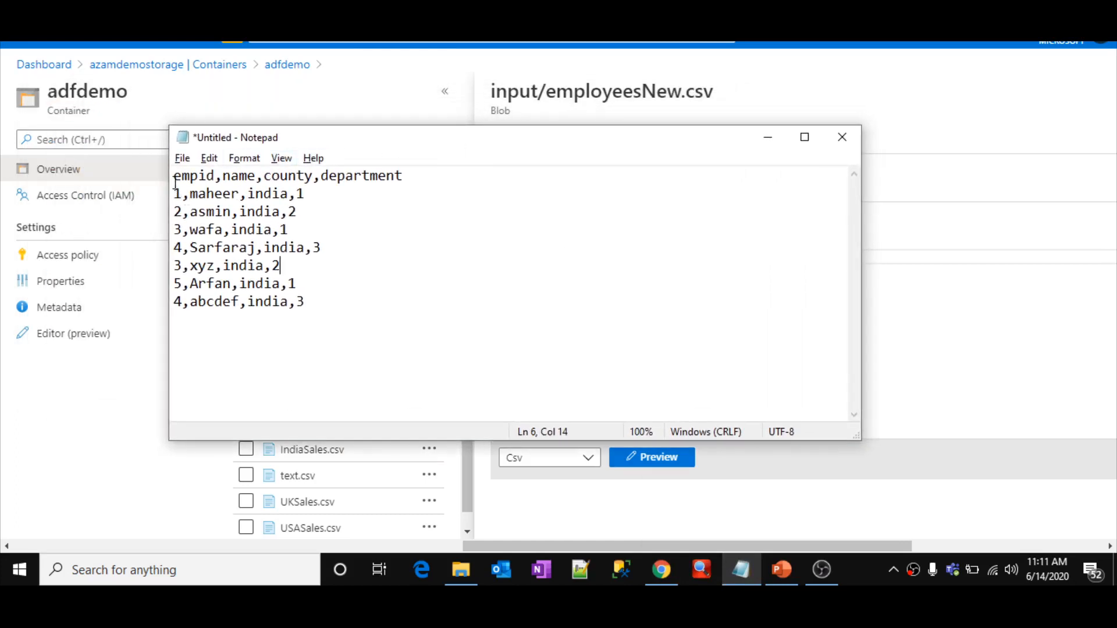
left_click_drag(174, 178, 419, 180)
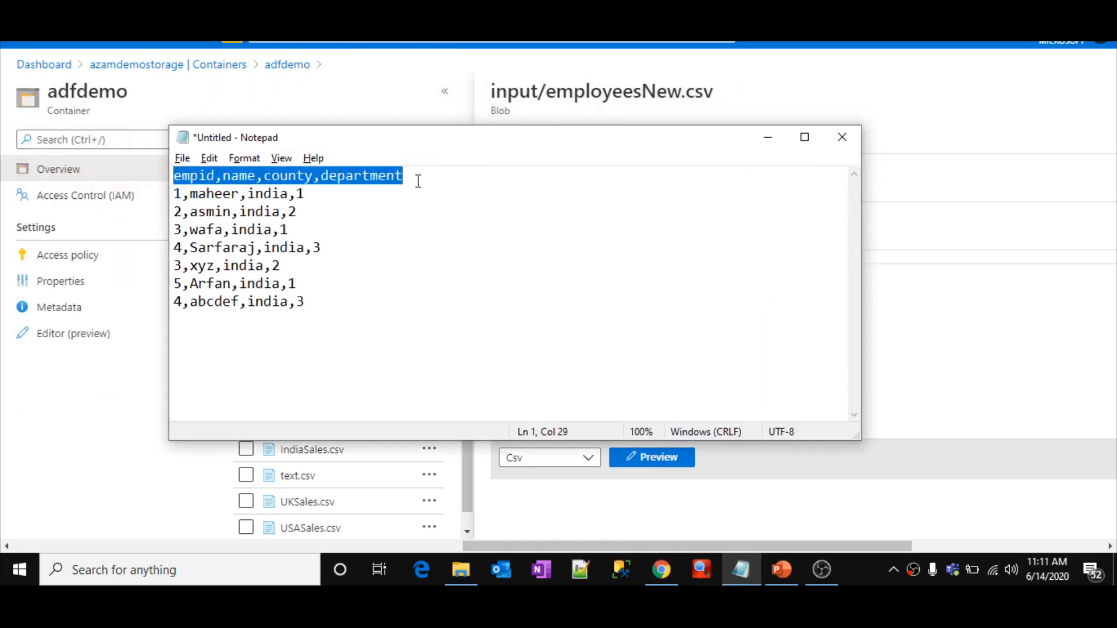
left_click(419, 181)
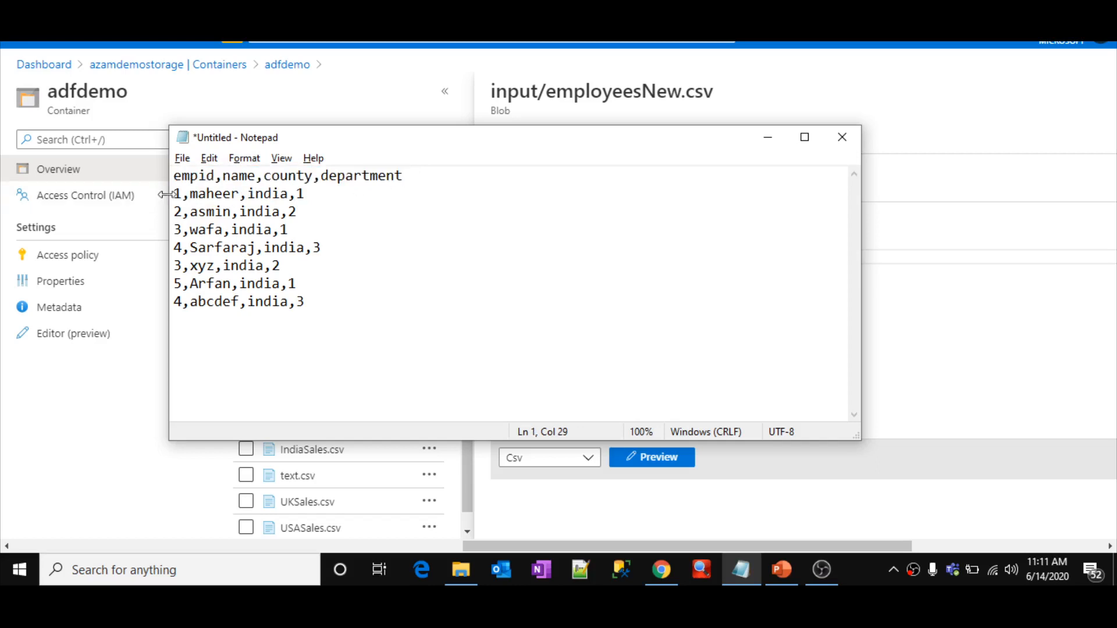
mouse_move(172, 193)
left_mouse_down()
mouse_move(327, 308)
mouse_move(174, 229)
mouse_move(173, 197)
left_mouse_up()
left_click(338, 313)
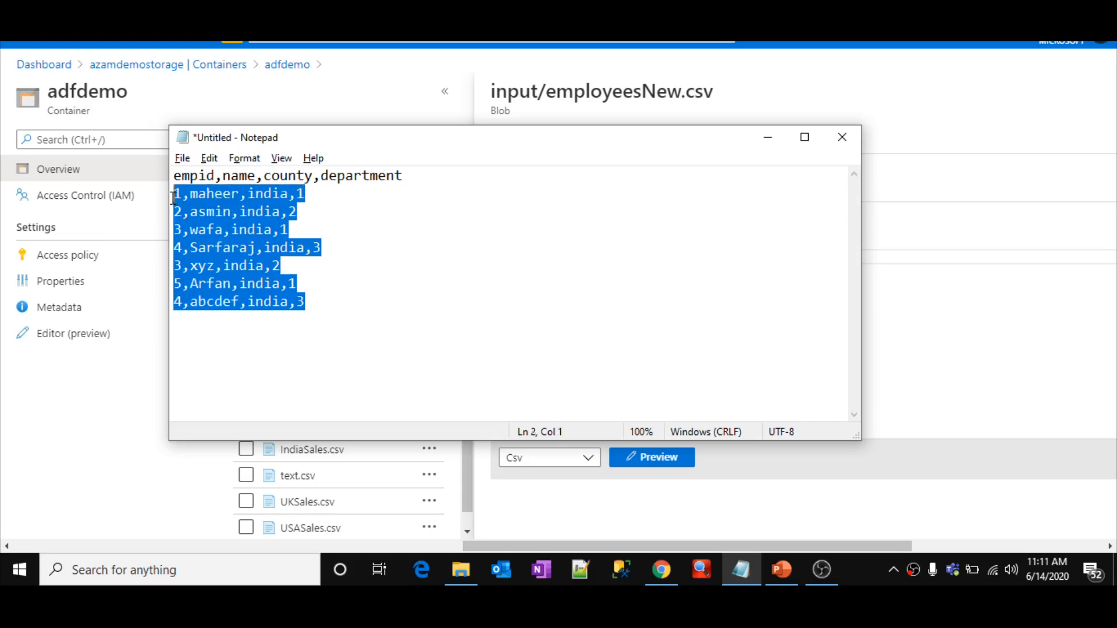
left_click(328, 307)
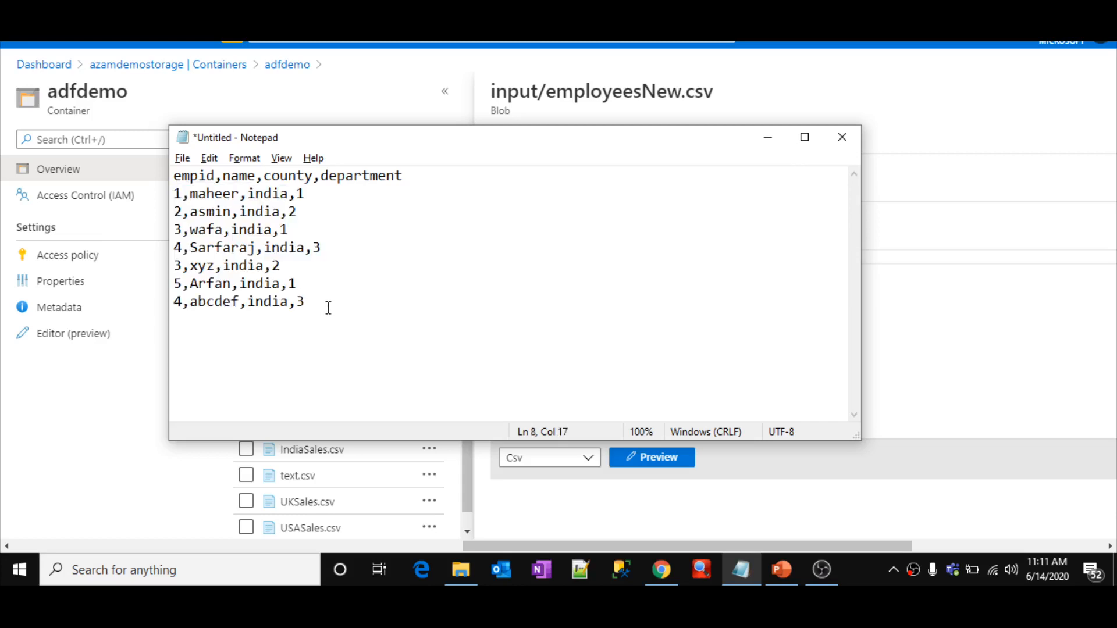
left_click_drag(328, 307, 174, 194)
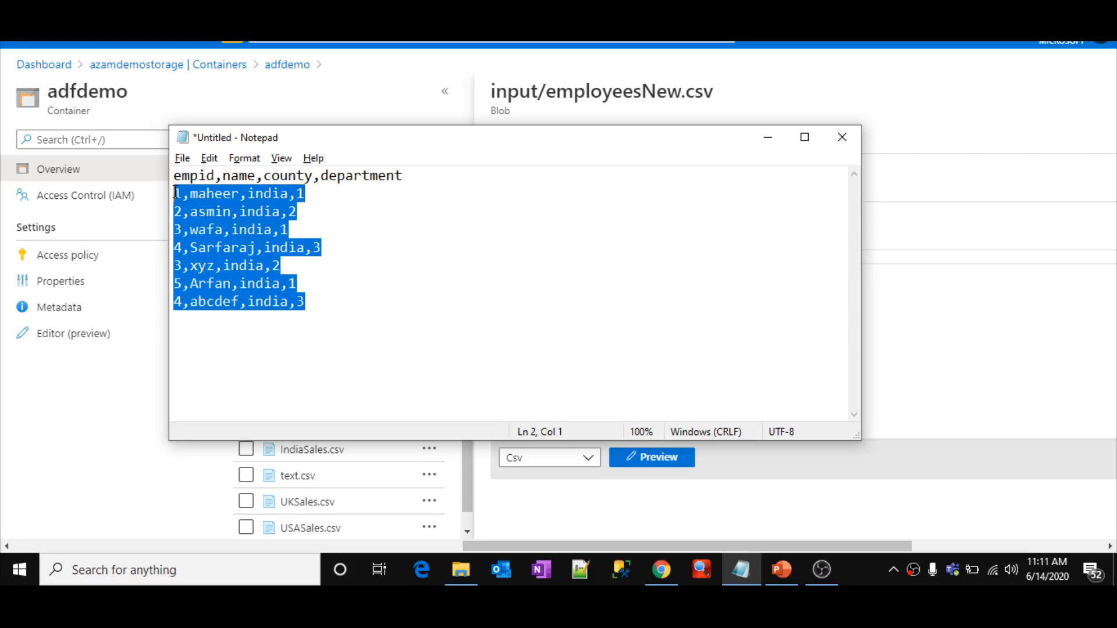
left_click(348, 291)
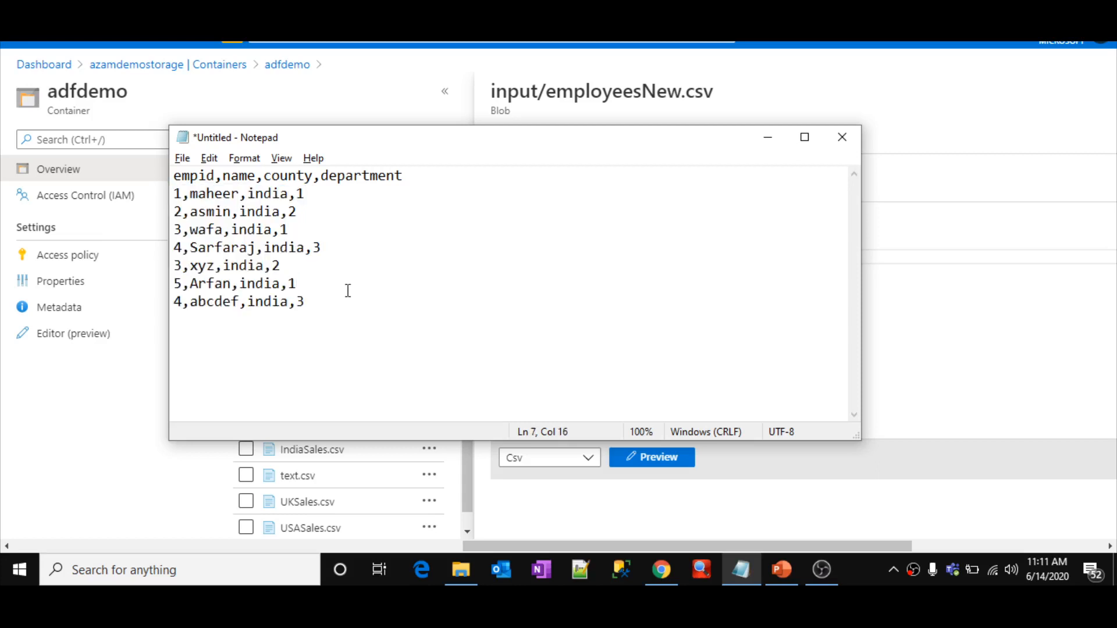
left_click(312, 307)
Step: Compare the rows that share empid 3 and empid 4 in the combined employee list
left_click_drag(172, 231, 312, 232)
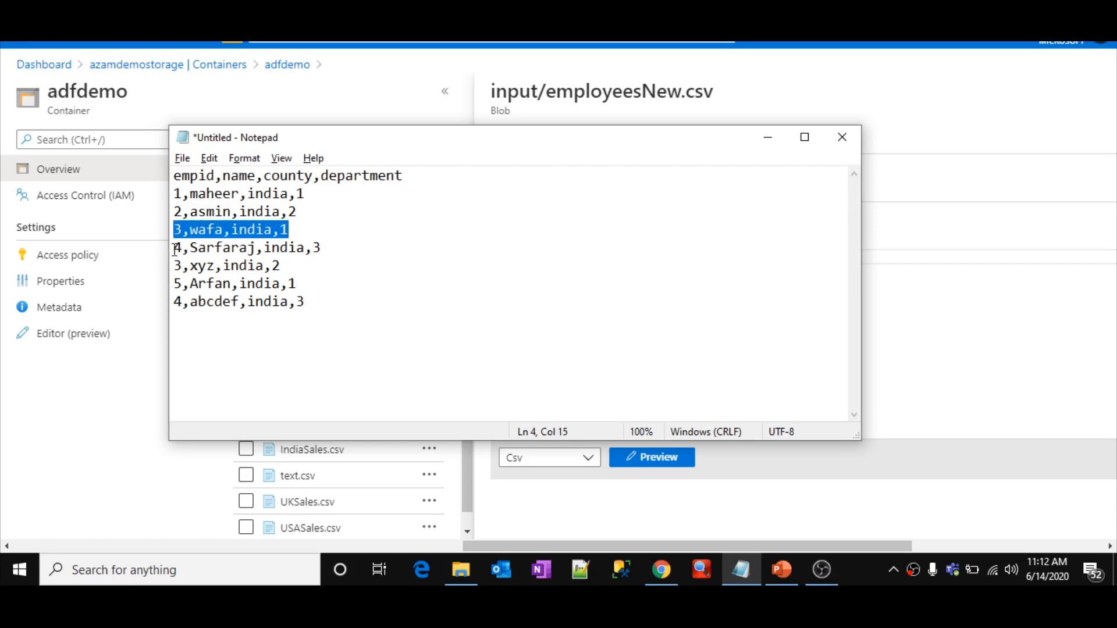
left_click_drag(174, 249, 324, 244)
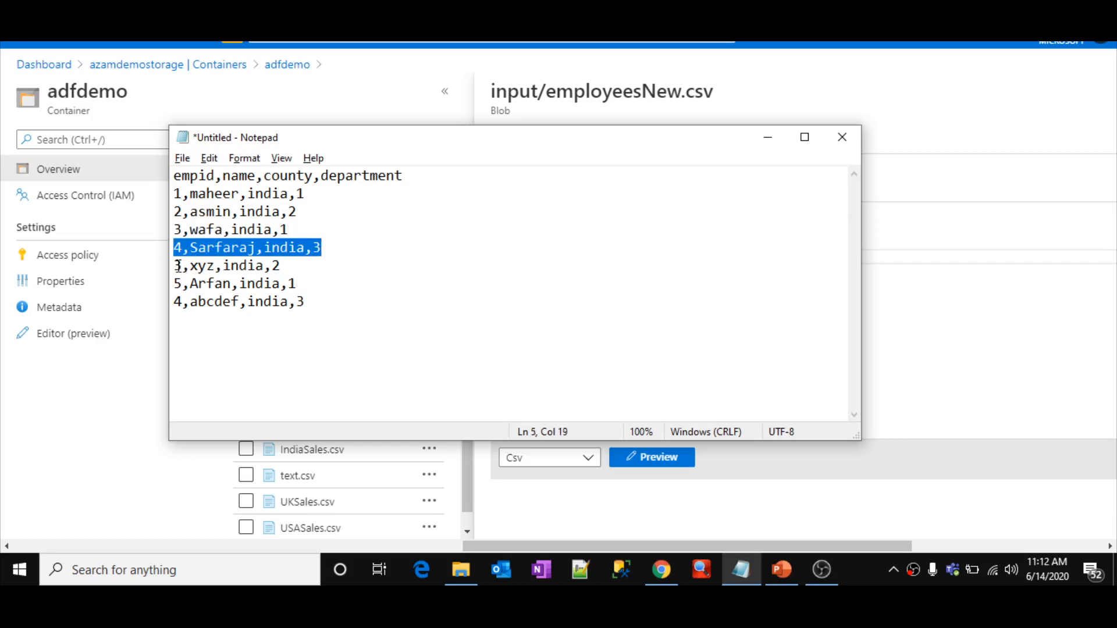
left_click_drag(175, 266, 307, 266)
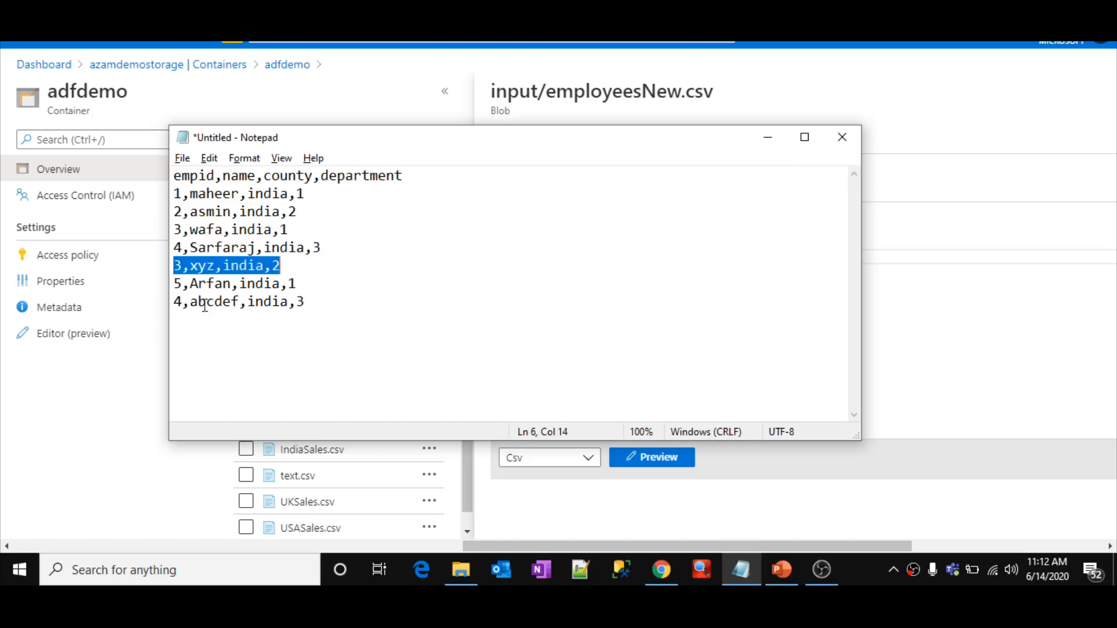
left_click_drag(173, 305, 314, 310)
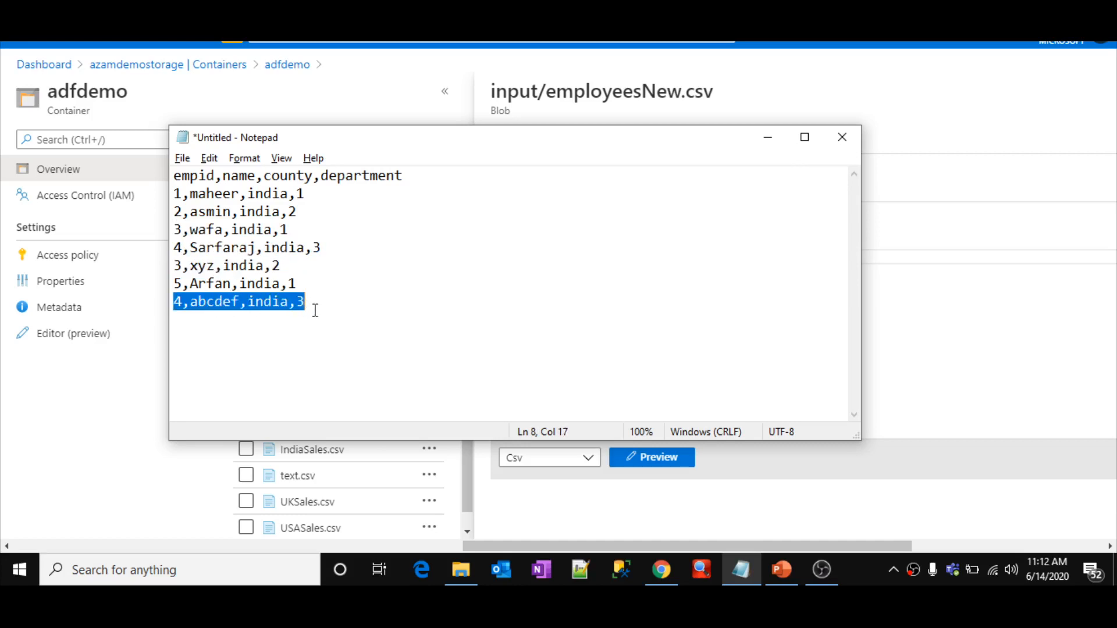
left_click_drag(285, 264, 175, 266)
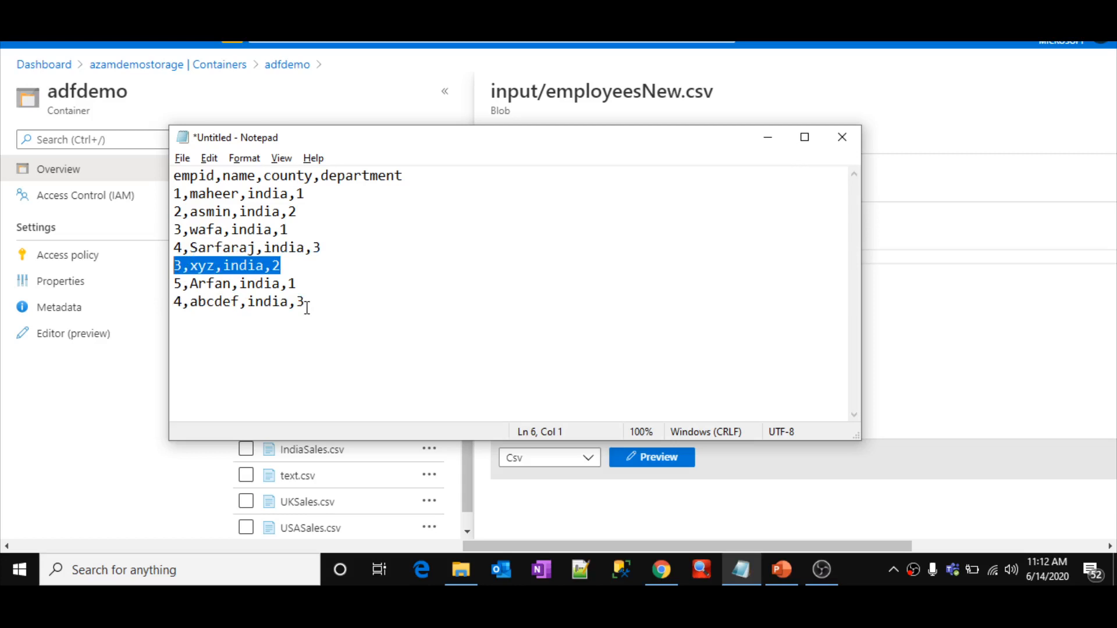
left_click(326, 277)
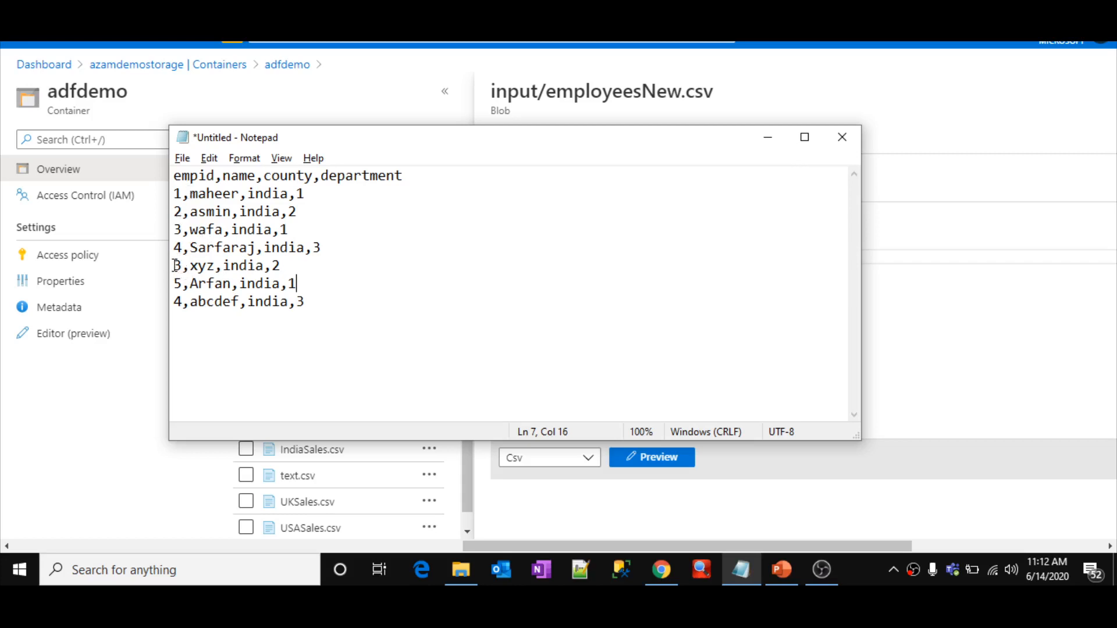
left_click_drag(178, 266, 279, 266)
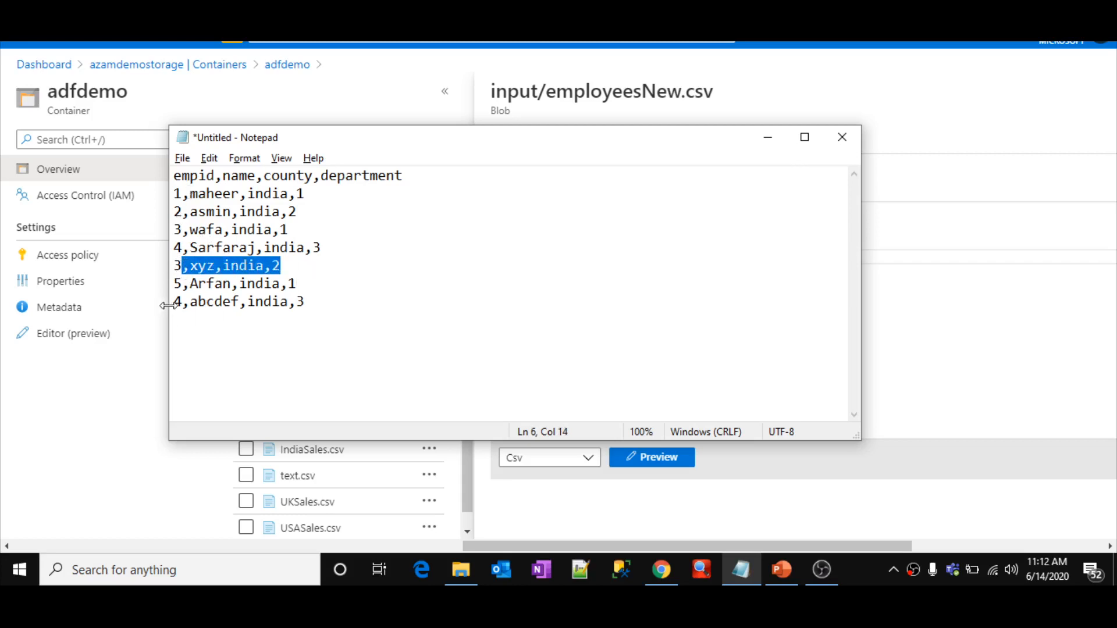
left_click_drag(174, 302, 307, 304)
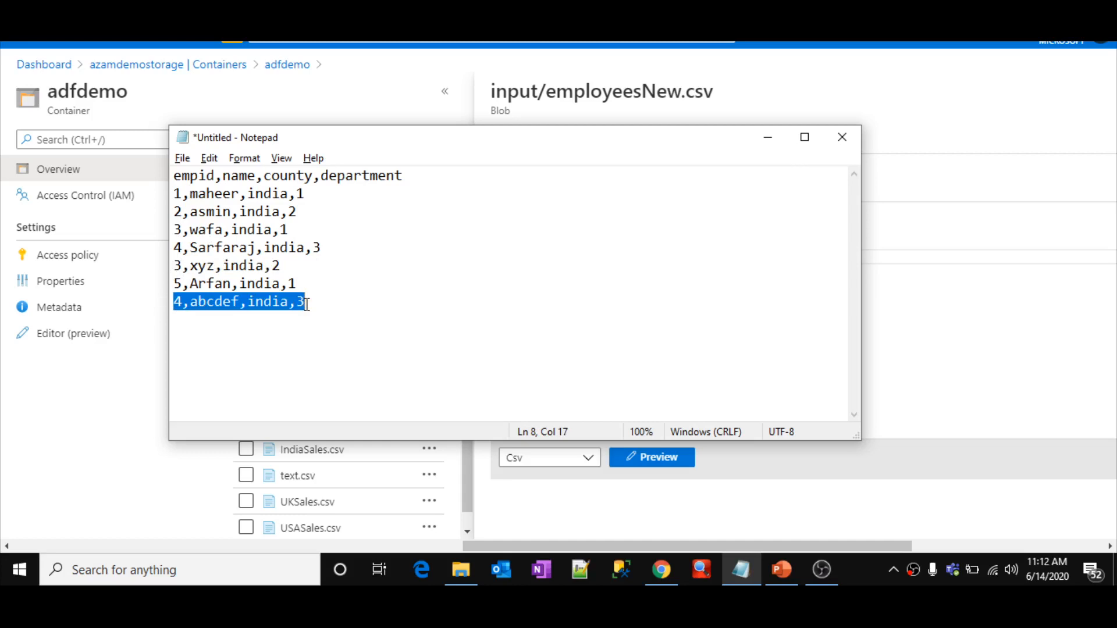
Step: Switch to Azure Data Factory and create a new data flow of the Mapping Data Flow type
key("alt+Tab")
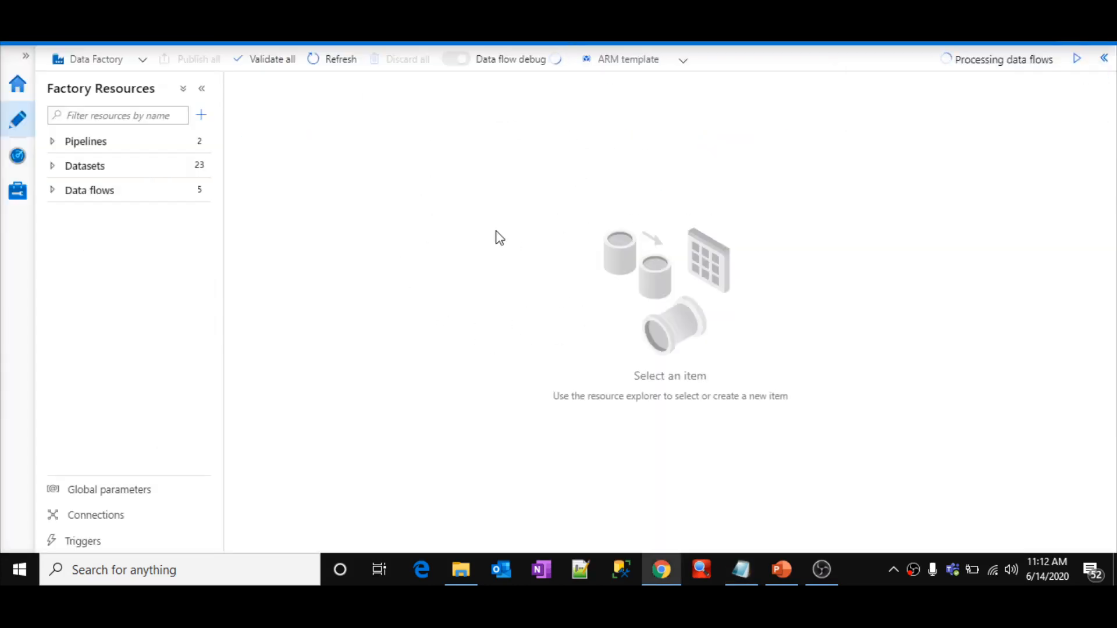
mouse_move(128, 197)
left_click(199, 190)
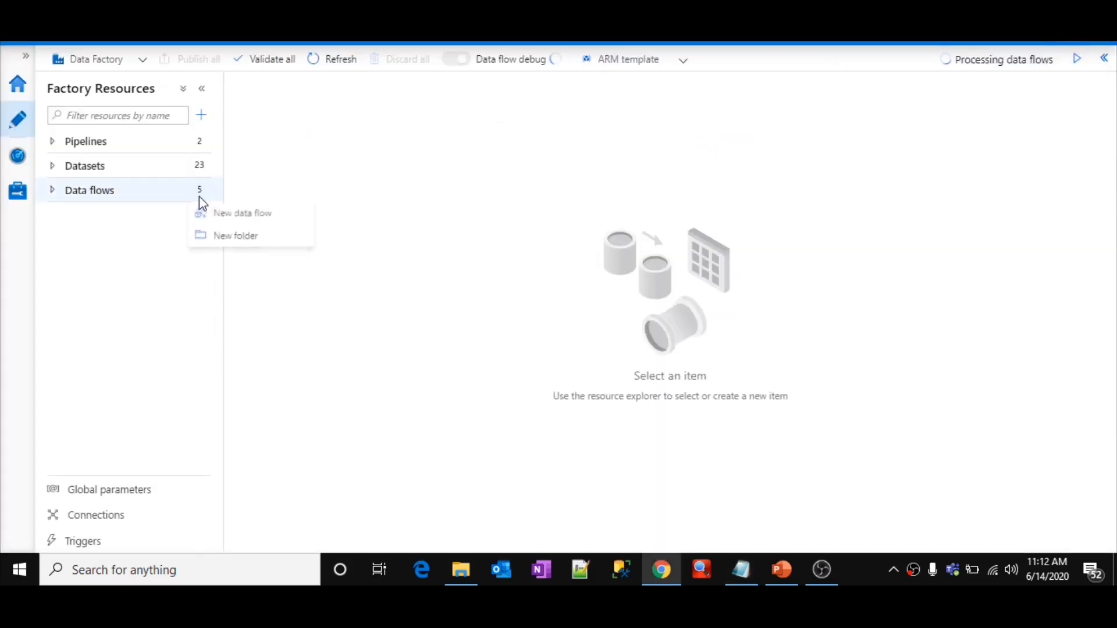
left_click(220, 214)
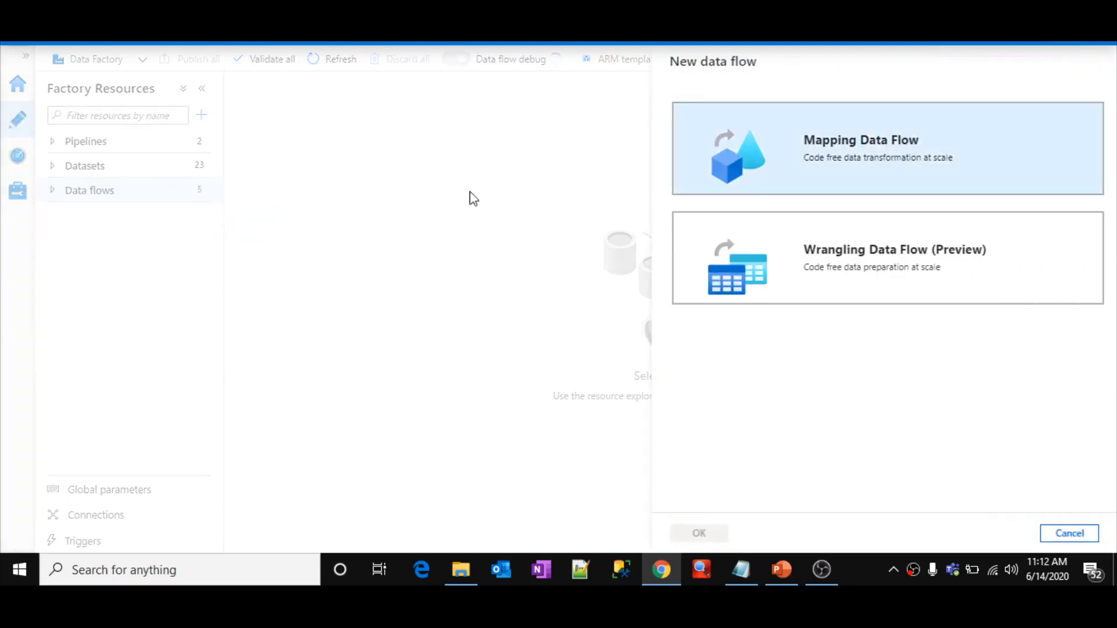
left_click(767, 155)
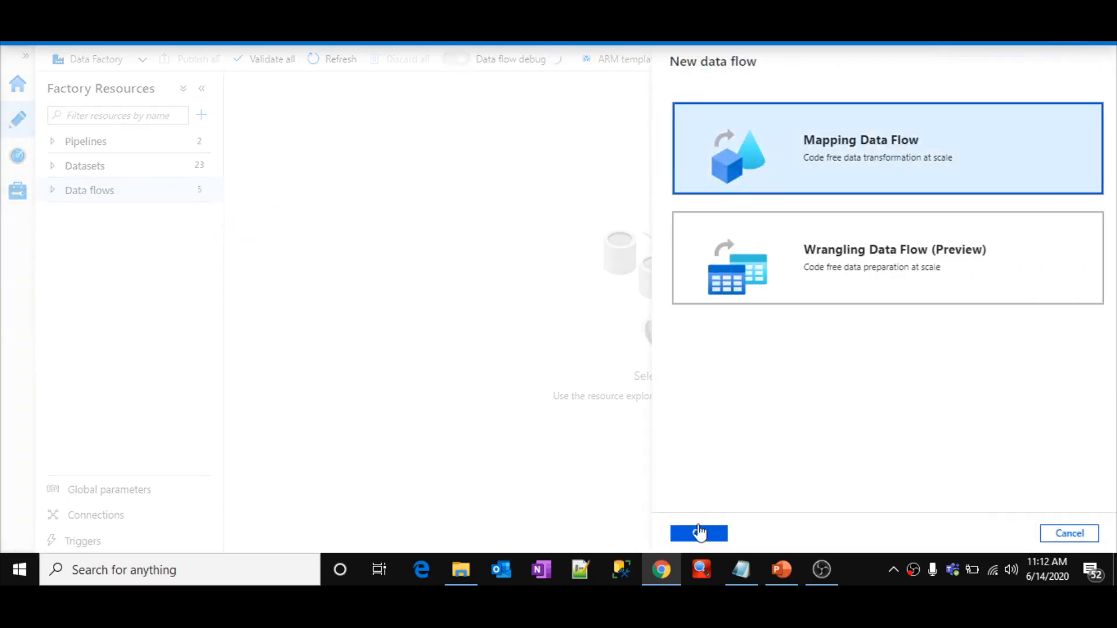
left_click(698, 533)
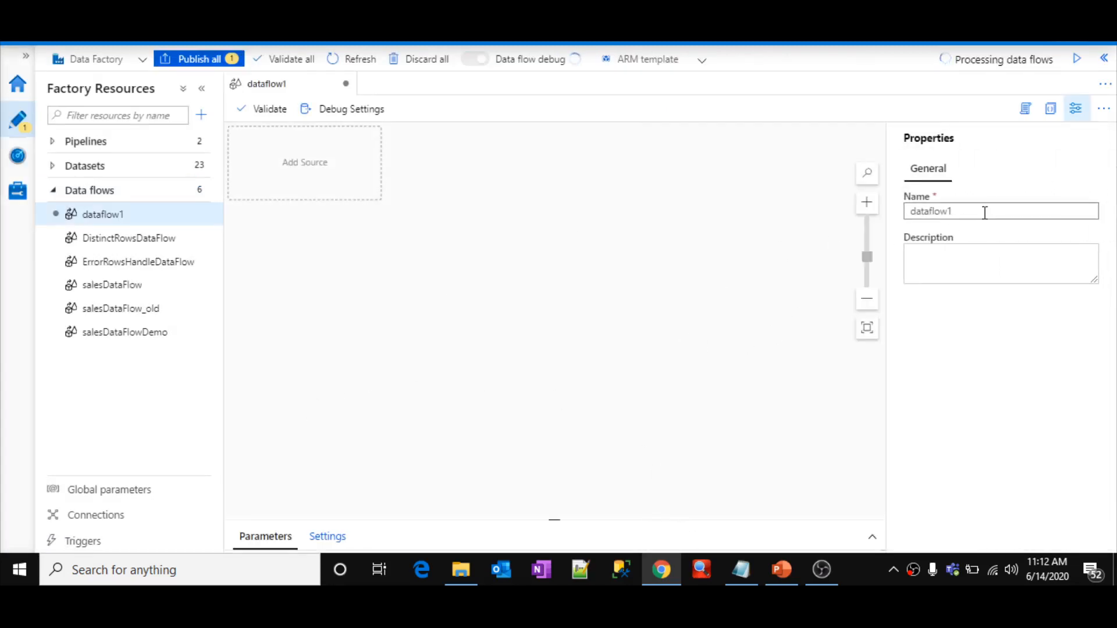
Step: Increase the browser's page zoom by one level
left_click_drag(983, 212, 802, 211)
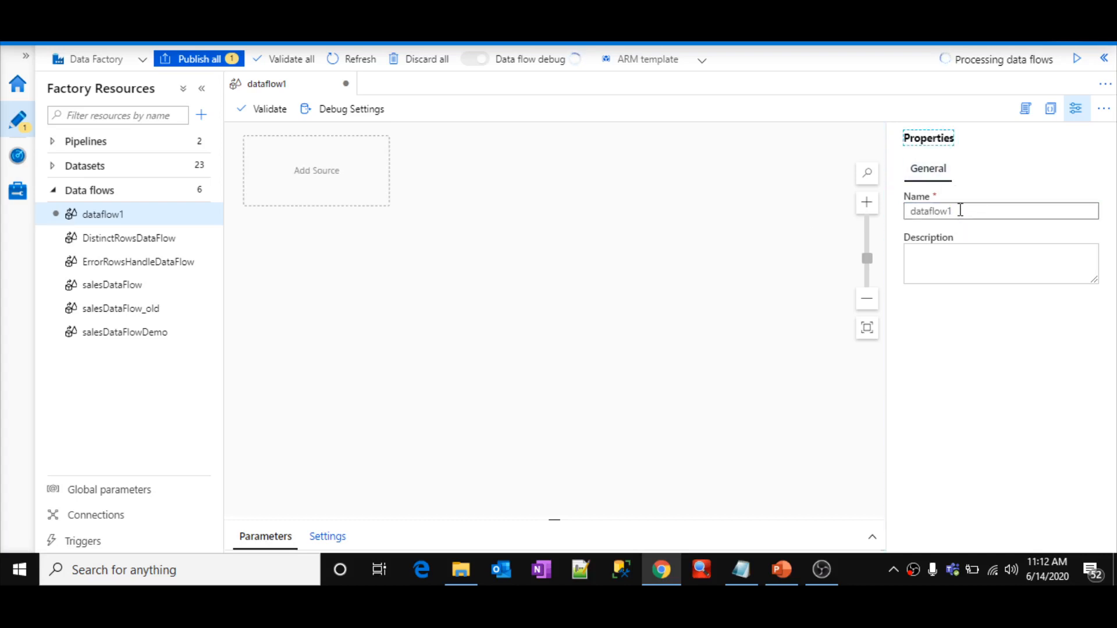
left_click_drag(960, 211, 861, 200)
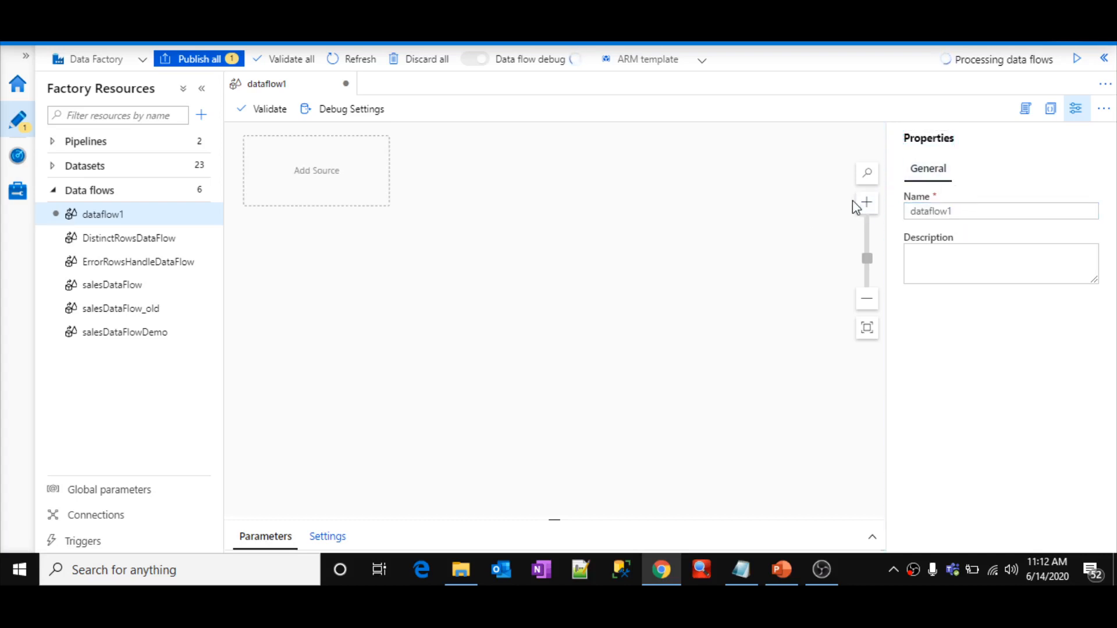
left_click(1089, 48)
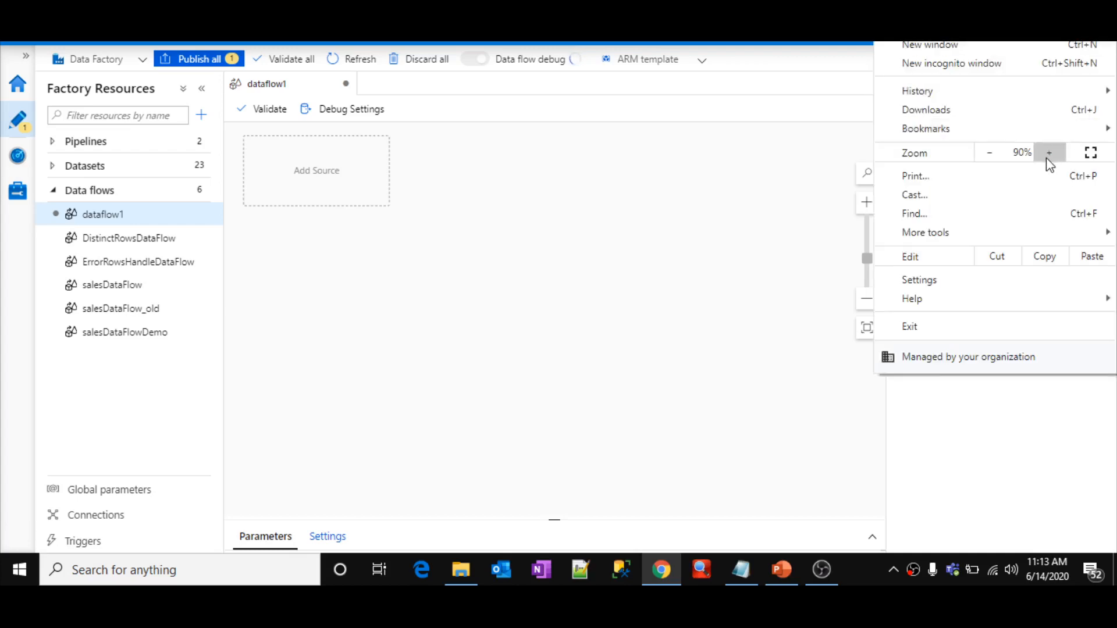
left_click(1049, 152)
left_click(569, 296)
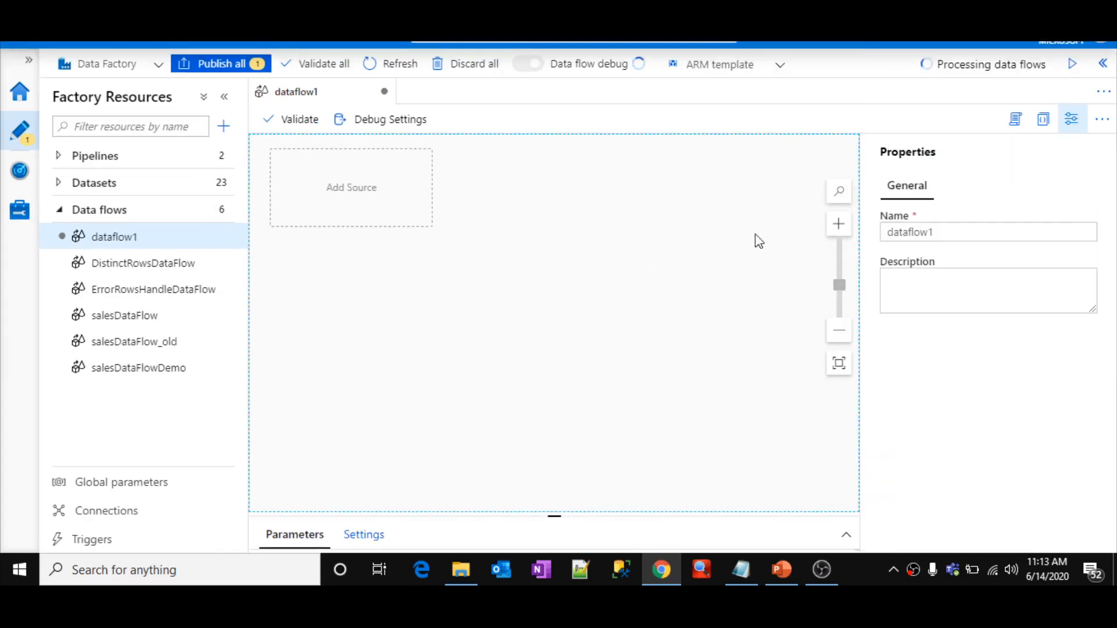
Step: Rename the data flow to RemoveDuplicateRowsDF and close its properties
left_click(937, 233)
left_click_drag(941, 232, 873, 230)
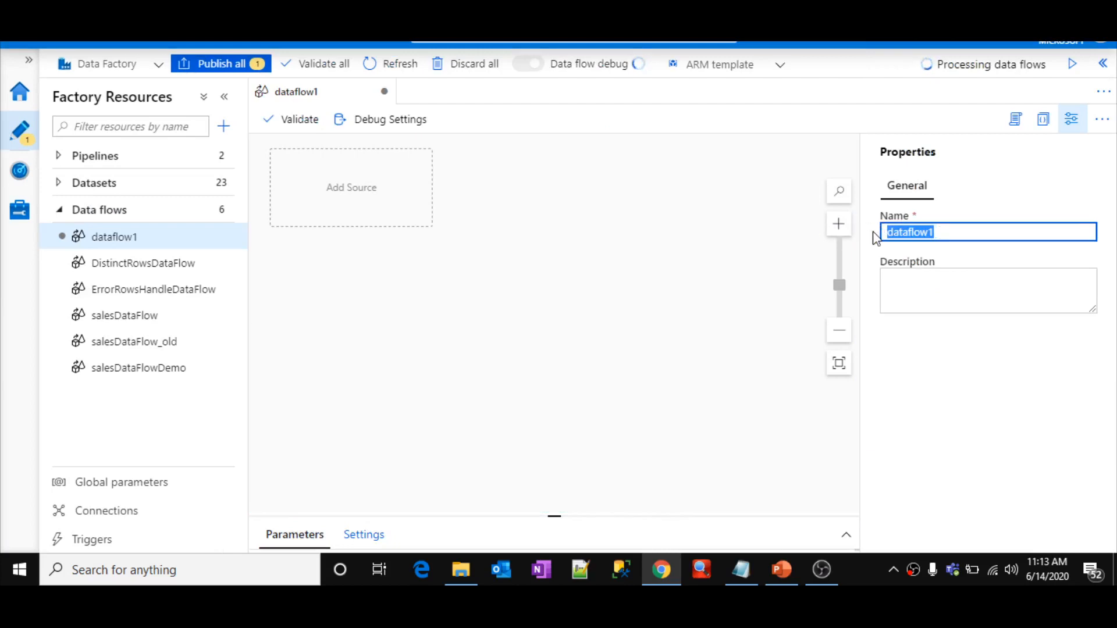
type("RemoveDuplica")
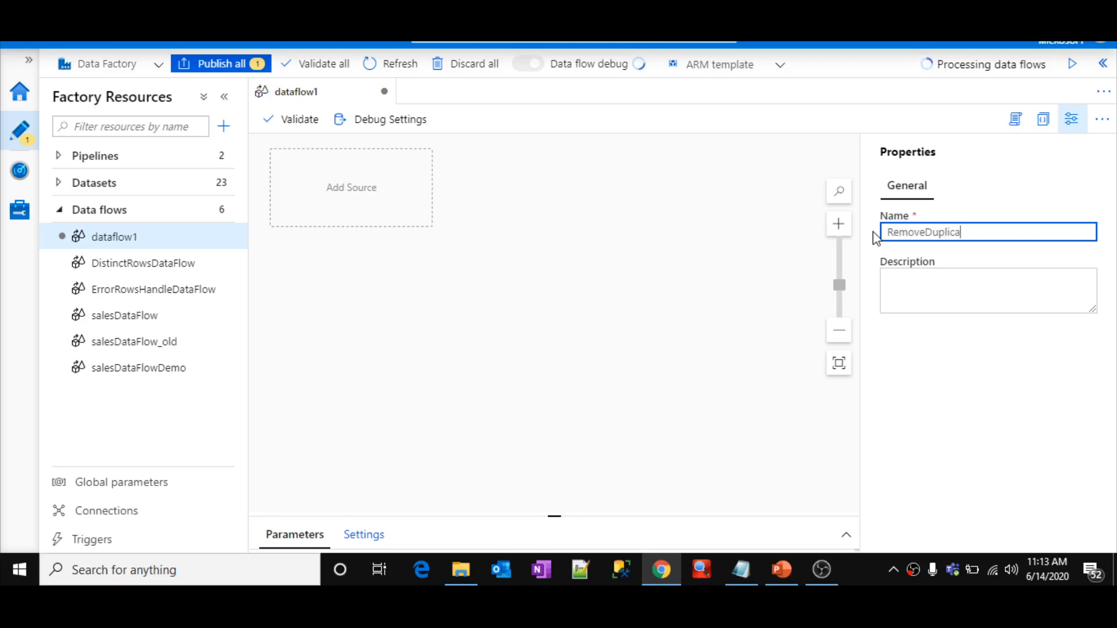
type("teRowsD")
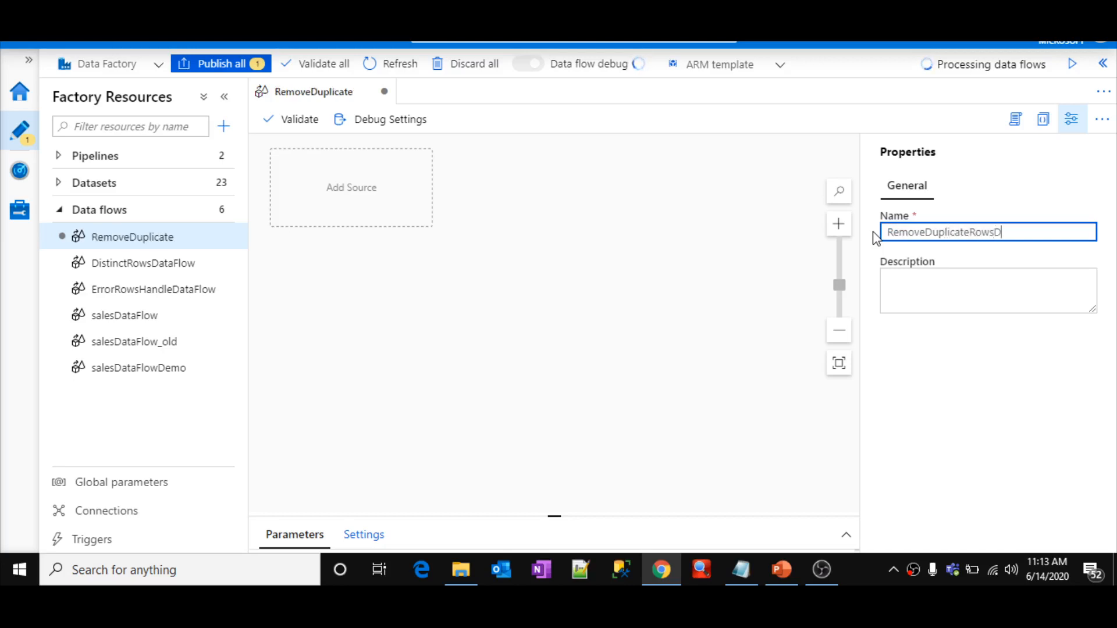
type("F")
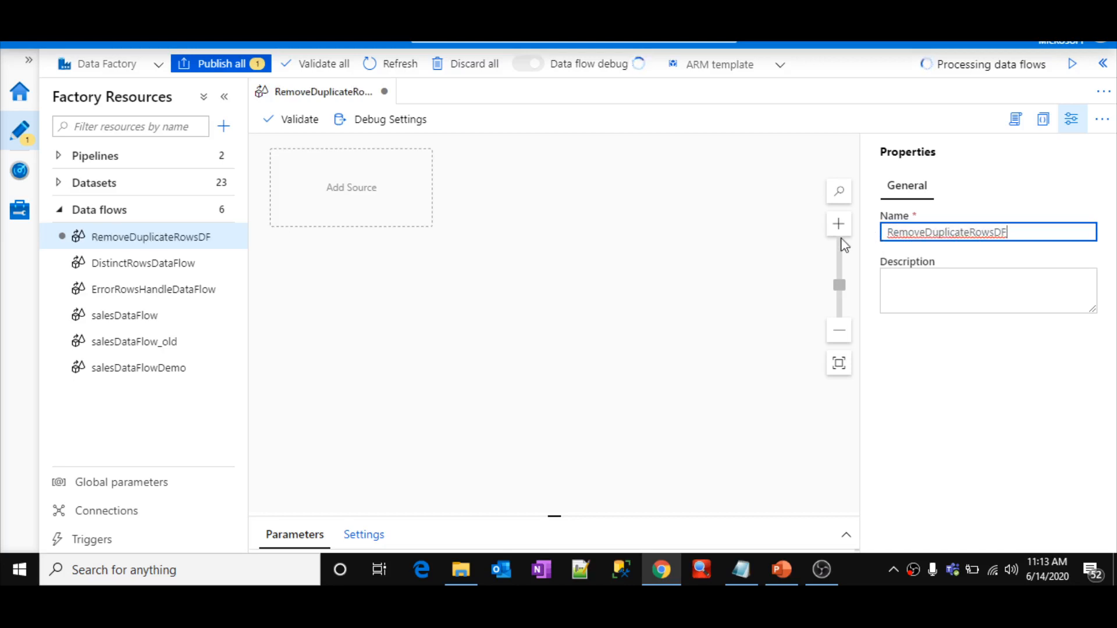
left_click(1071, 120)
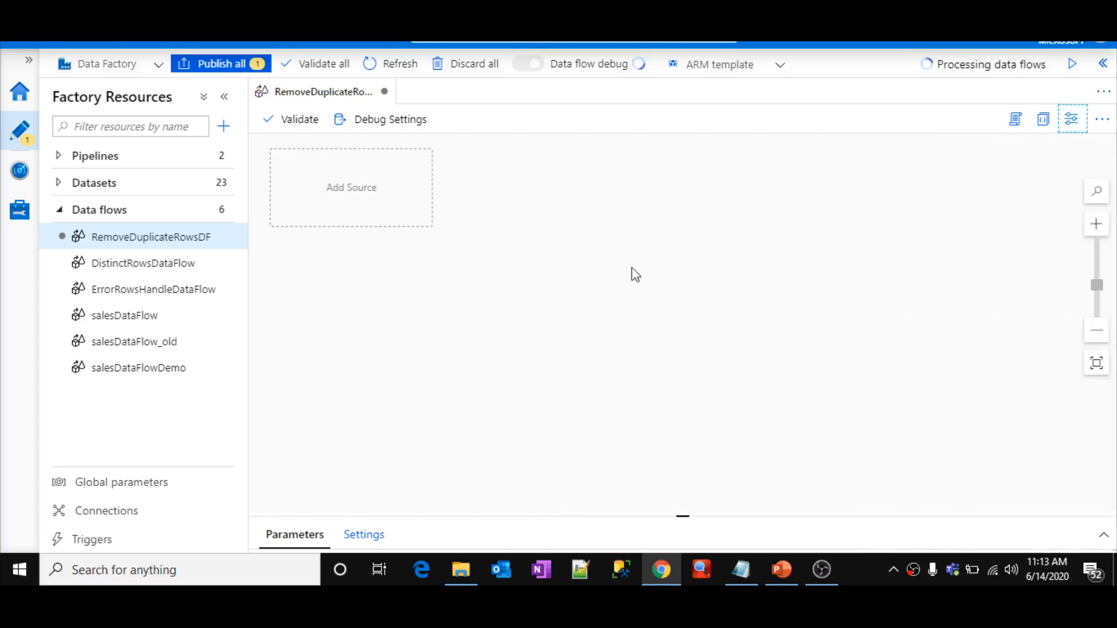
Step: Add a source to the data flow with output stream name EmpSource and dataset ds_employee
left_click(335, 196)
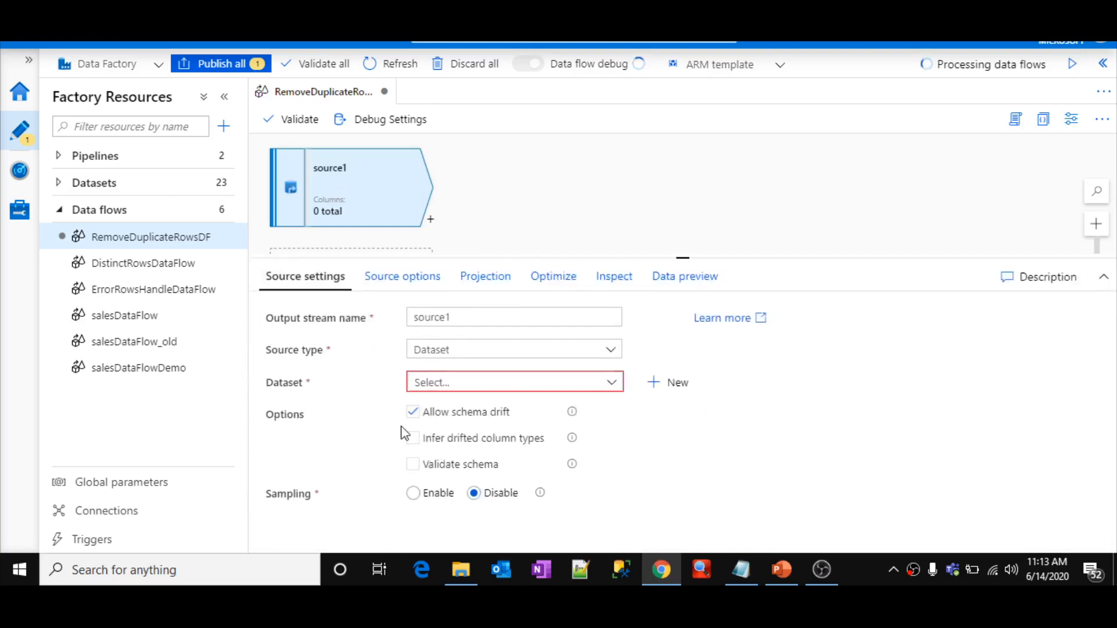
double_click(468, 309)
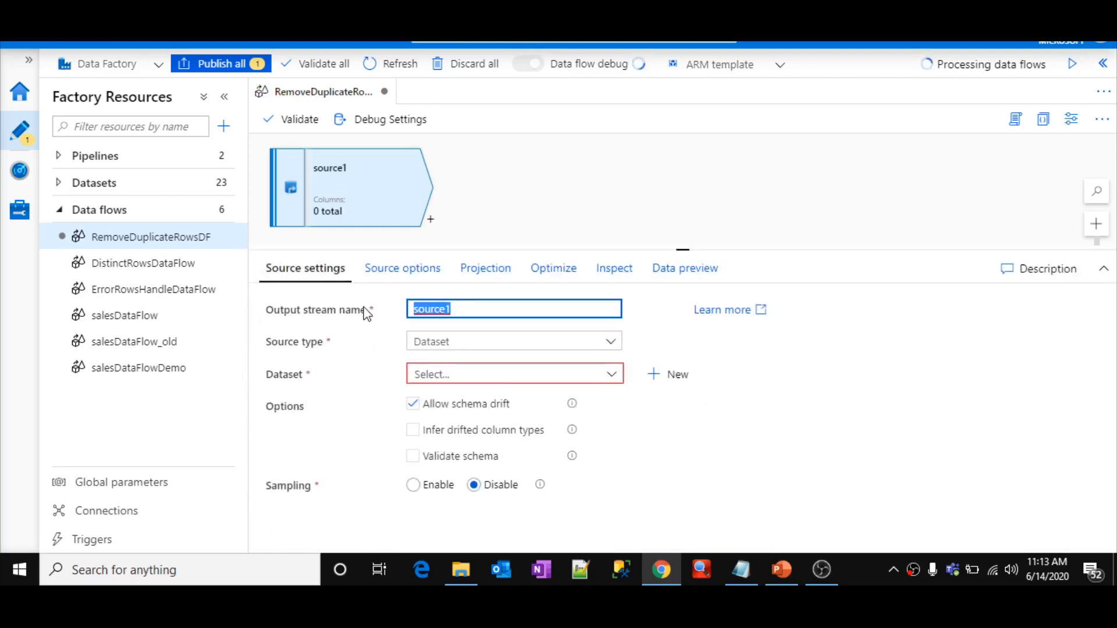
type("EmpSou")
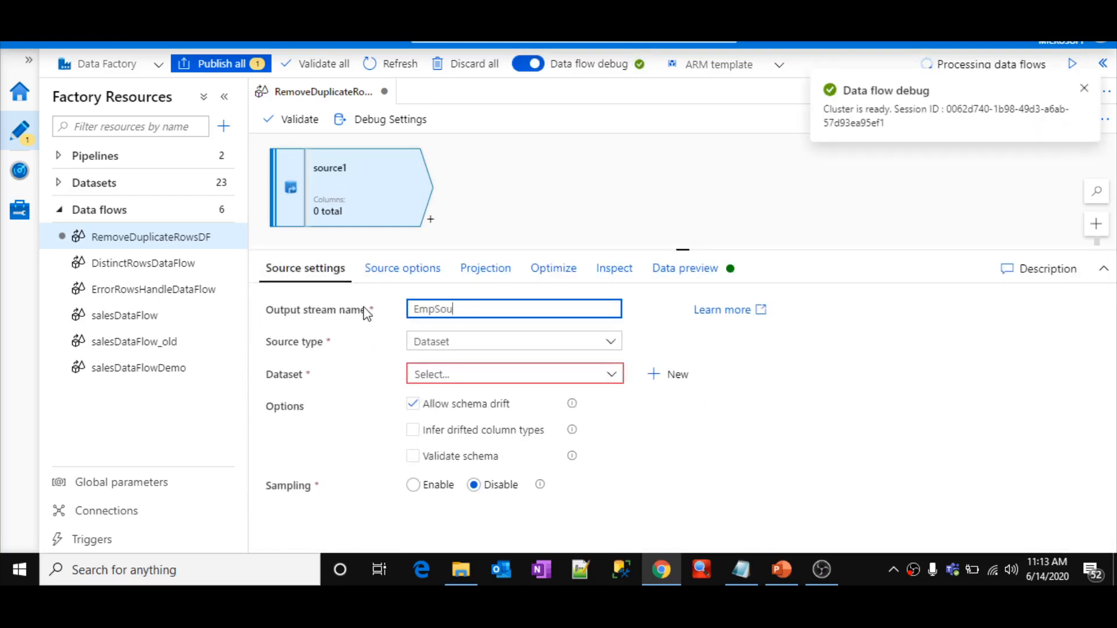
type("rce")
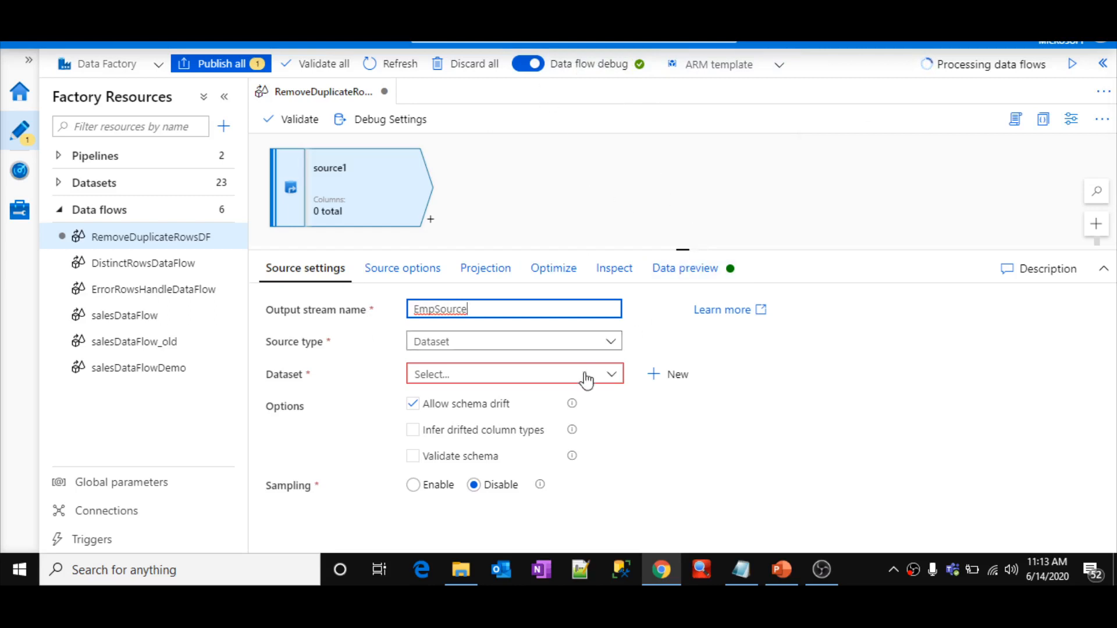
left_click(473, 382)
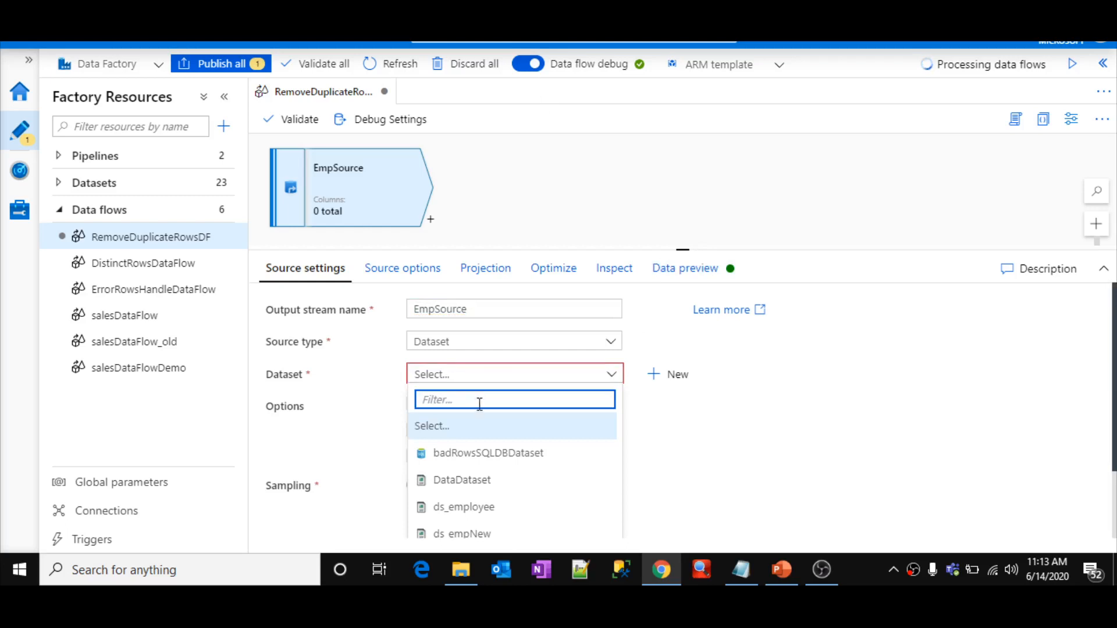
left_click(495, 509)
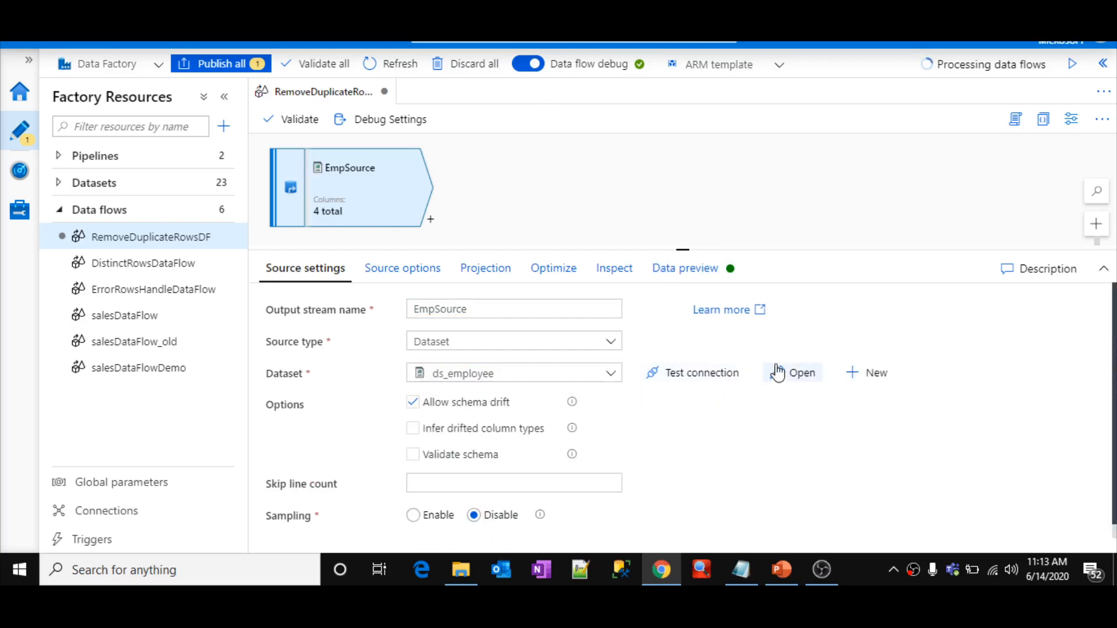
Step: Open the ds_employee dataset, check its file path, preview its data, and return to the data flow
left_click(797, 379)
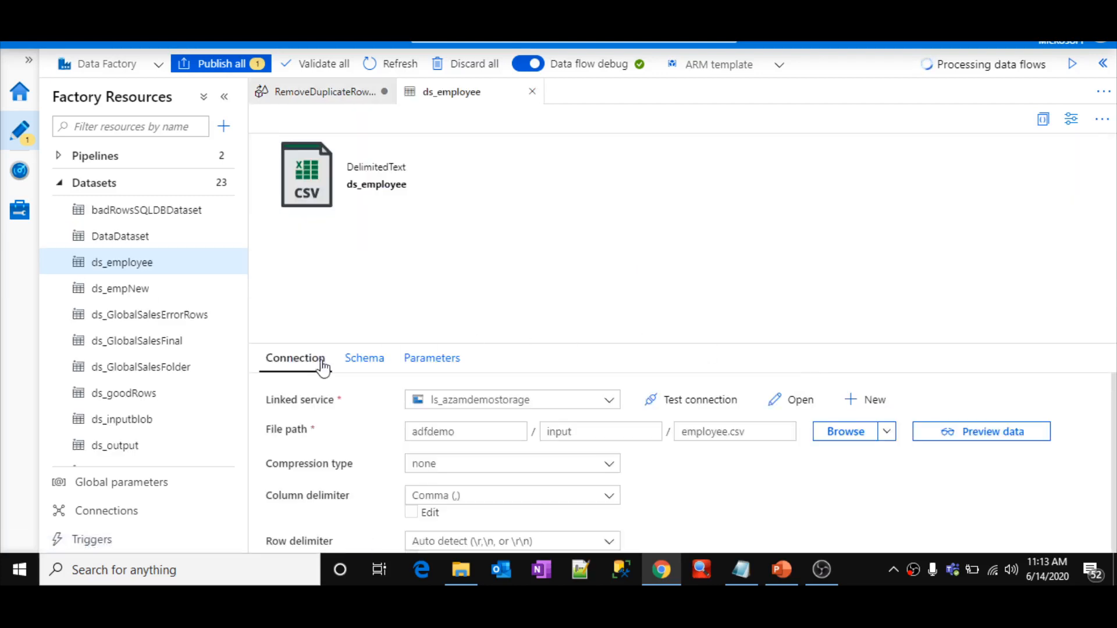
double_click(460, 431)
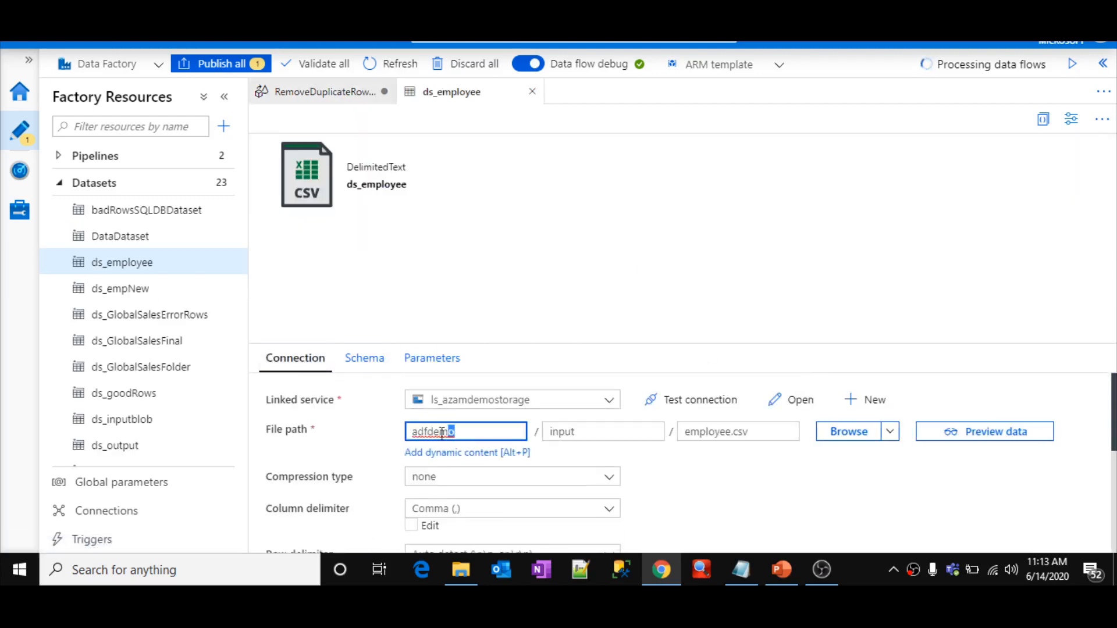
double_click(590, 431)
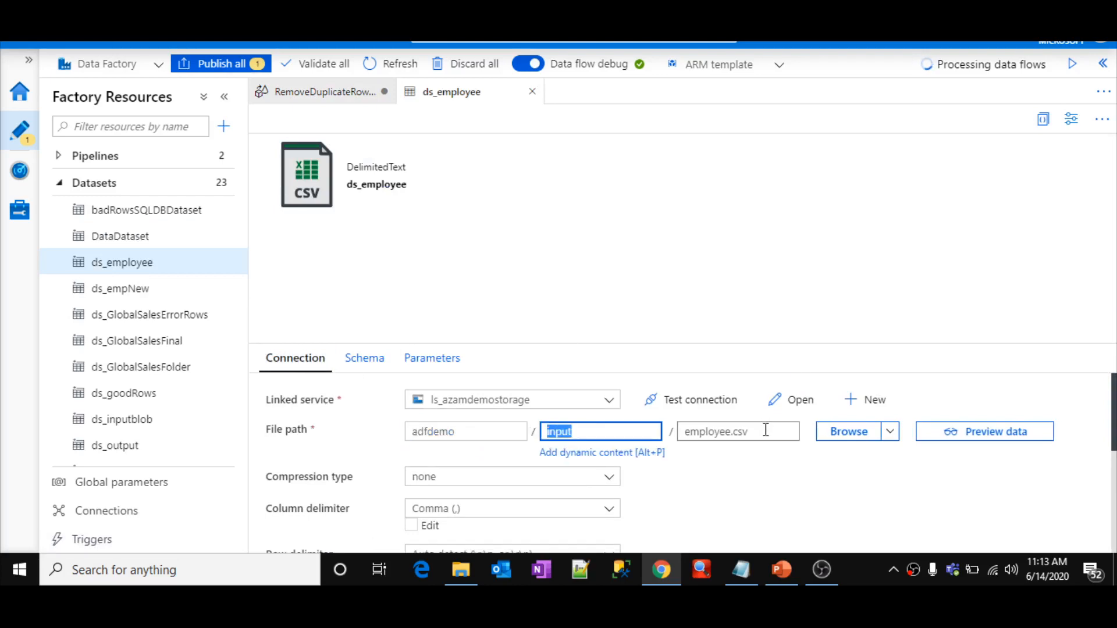
left_click(728, 431)
double_click(727, 431)
left_click(957, 432)
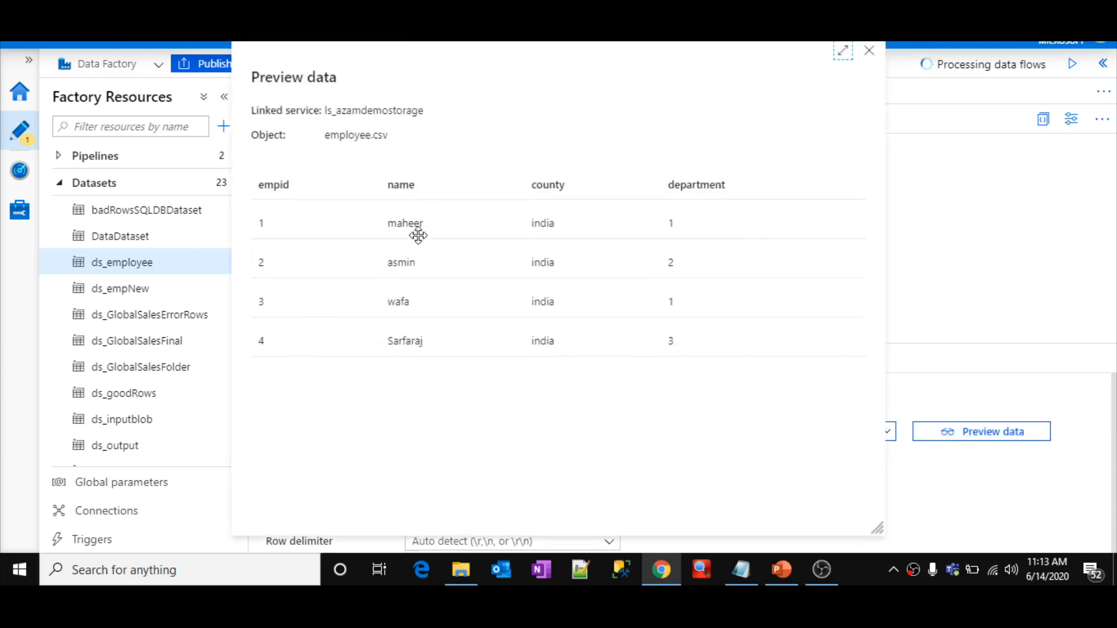
left_click(869, 52)
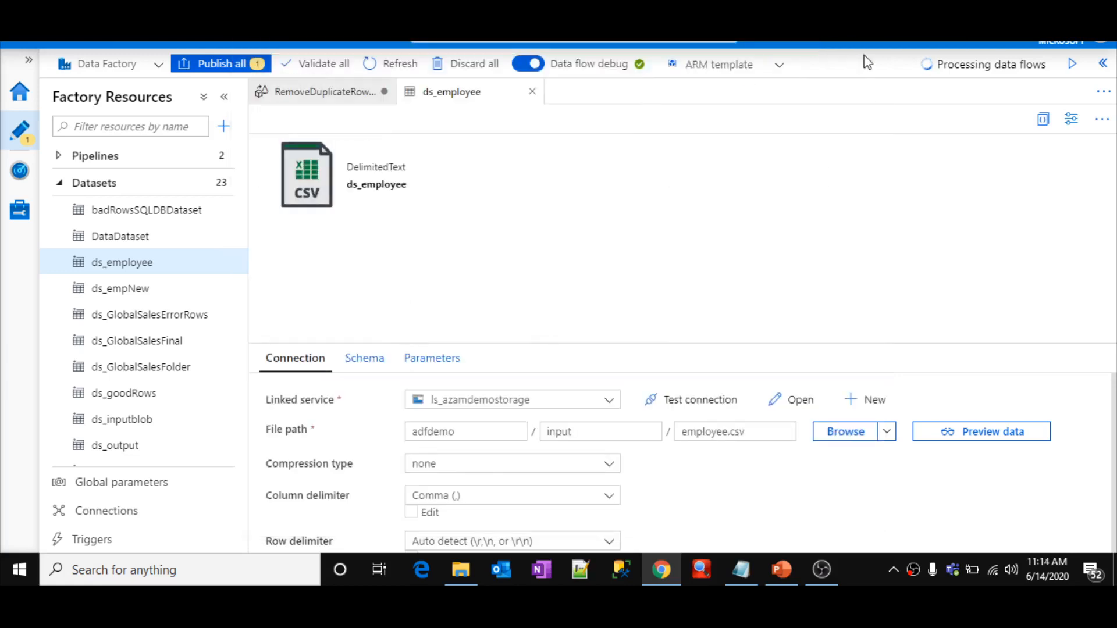
left_click(344, 97)
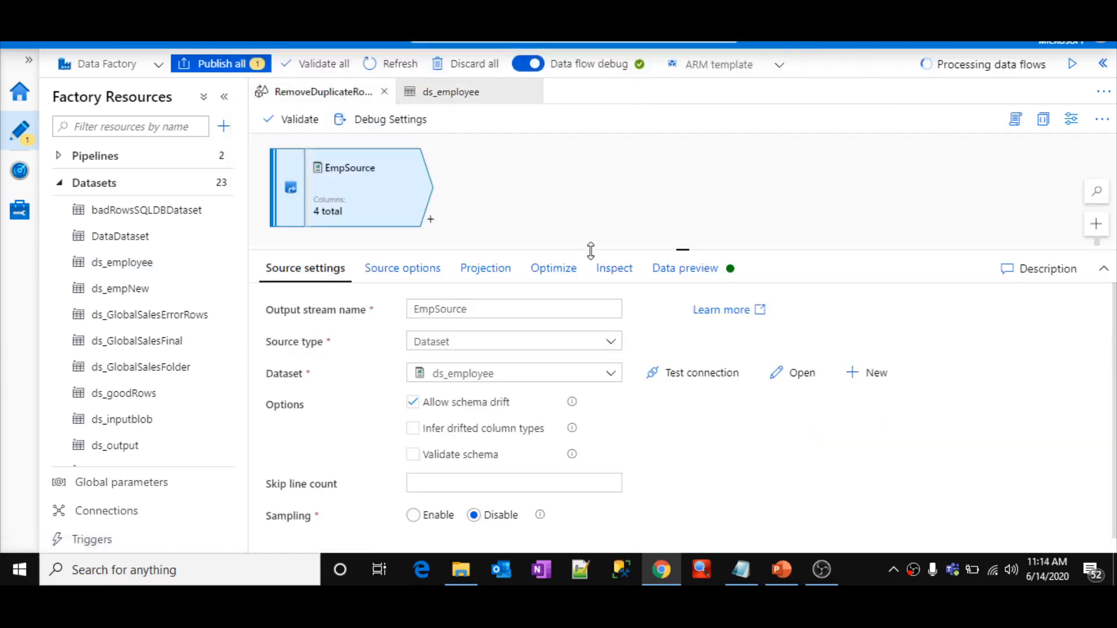
Step: Add a second source to the data flow and name its output stream EmpNewSource
left_click_drag(591, 250, 548, 382)
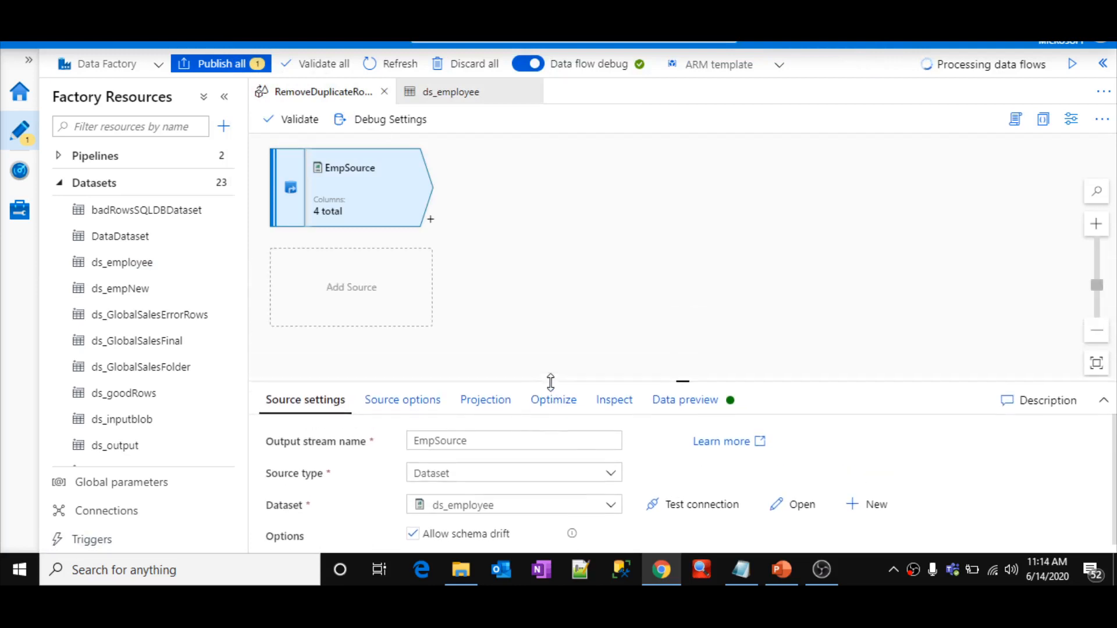
left_click(362, 296)
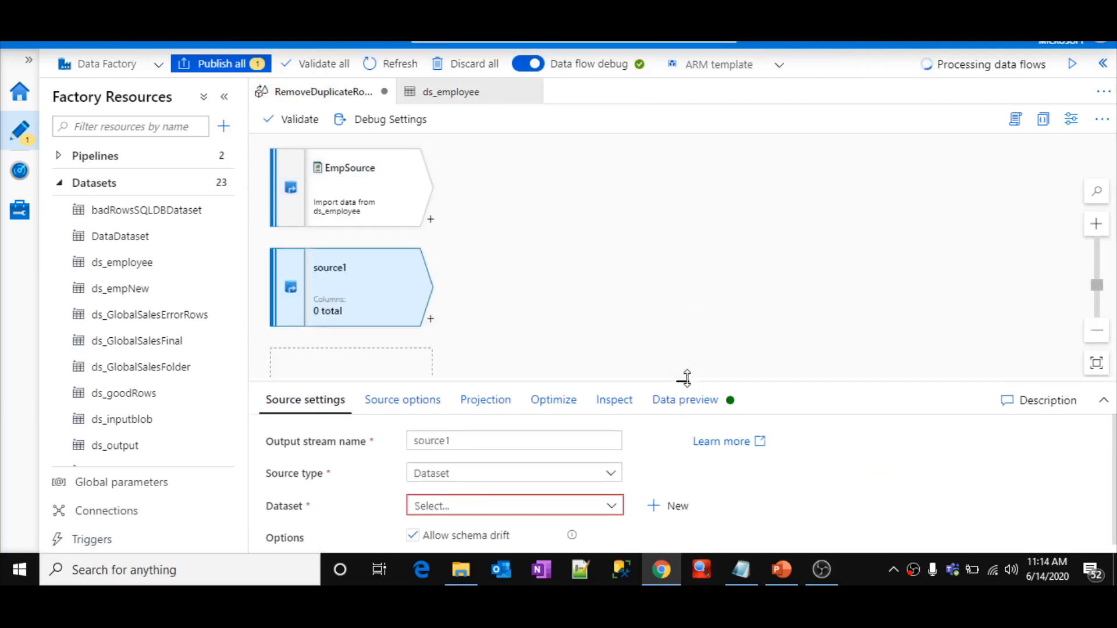
left_click_drag(685, 381, 686, 344)
left_click(462, 401)
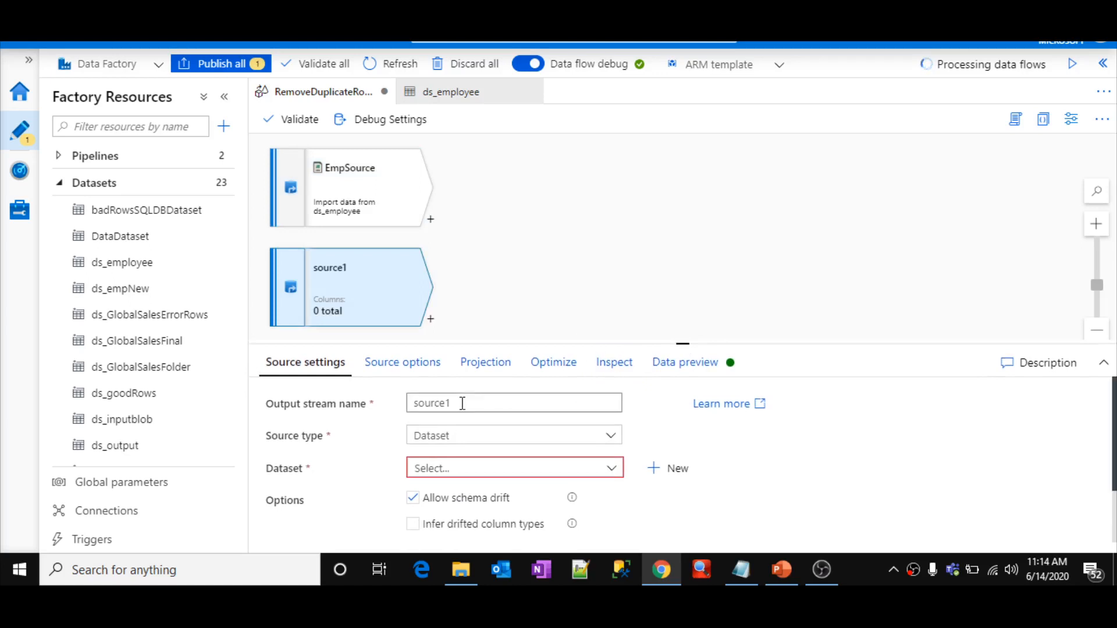
left_click_drag(461, 401, 393, 401)
type("Emp")
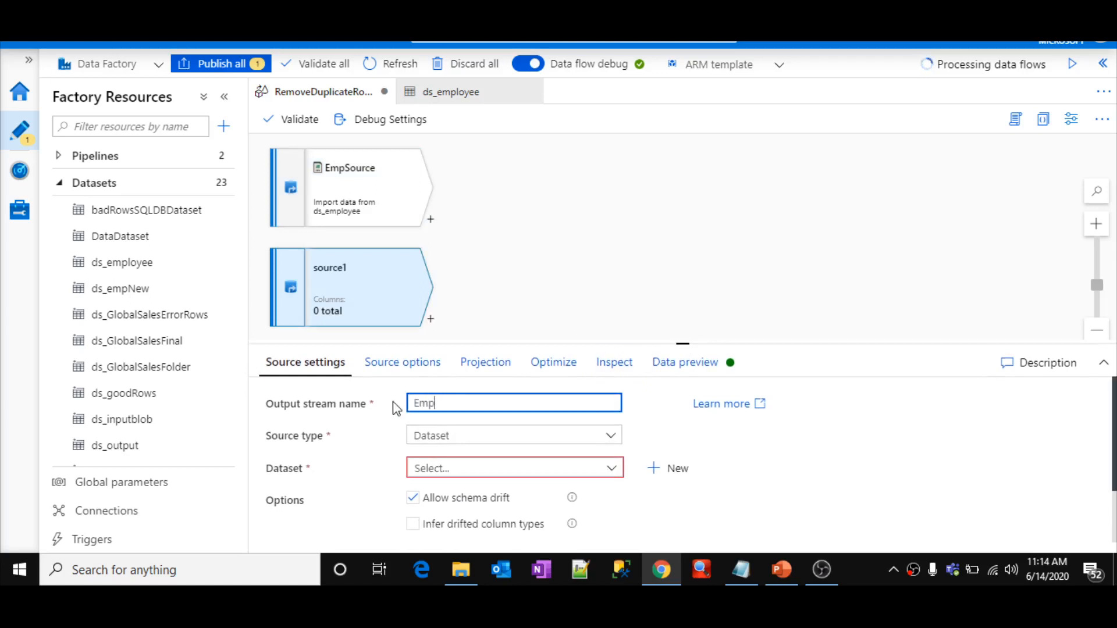
type("NewSource")
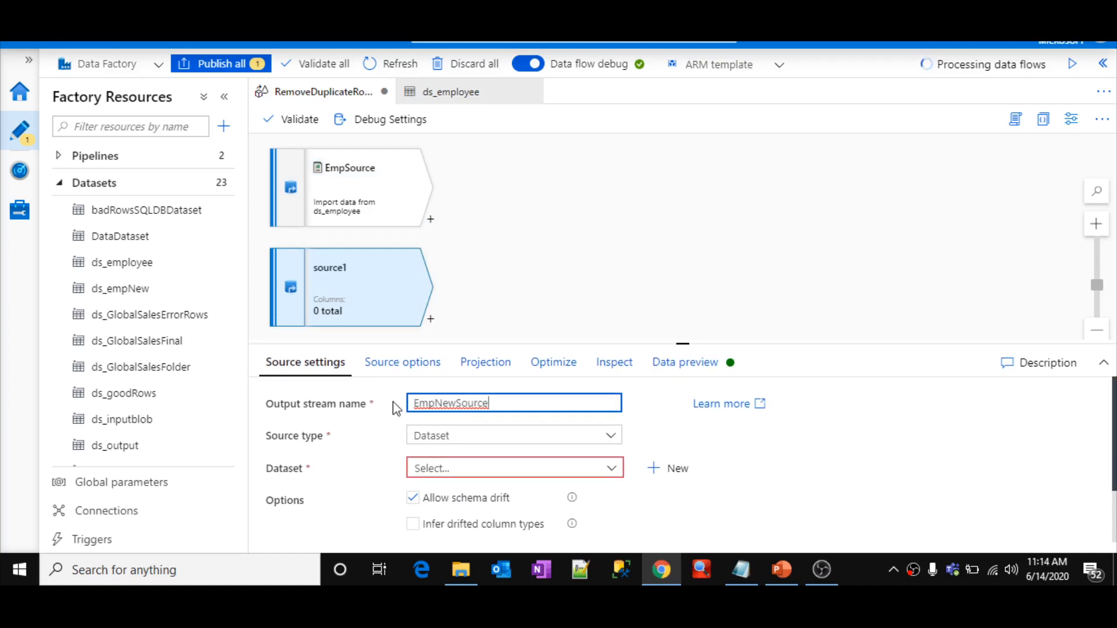
Step: Set the dataset of the EmpNewSource source to ds_empNew
left_click(545, 473)
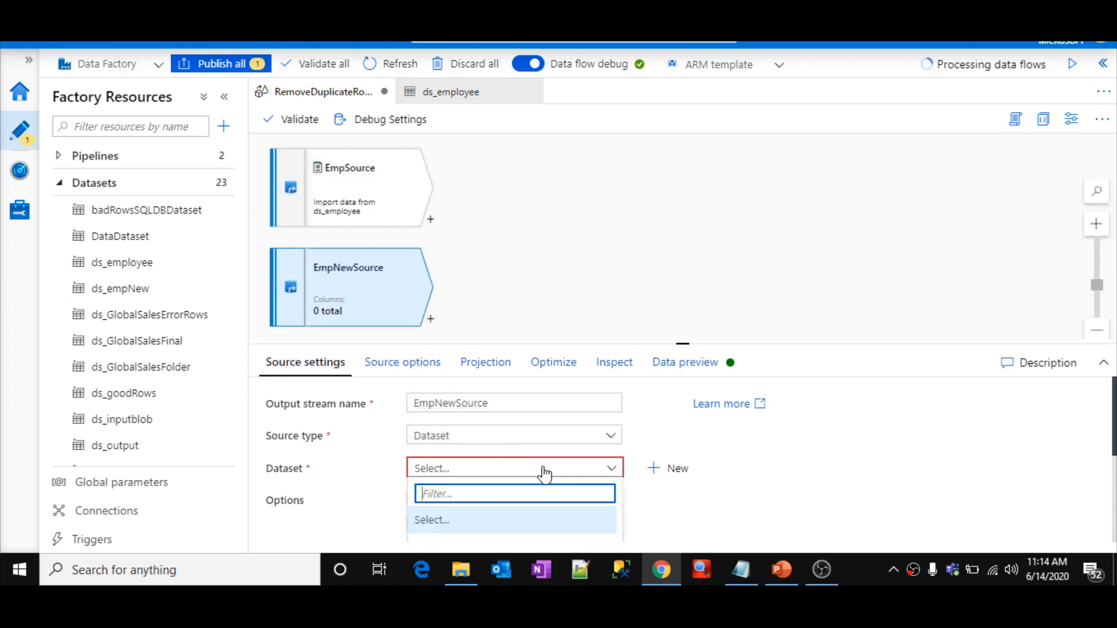
type("ds_")
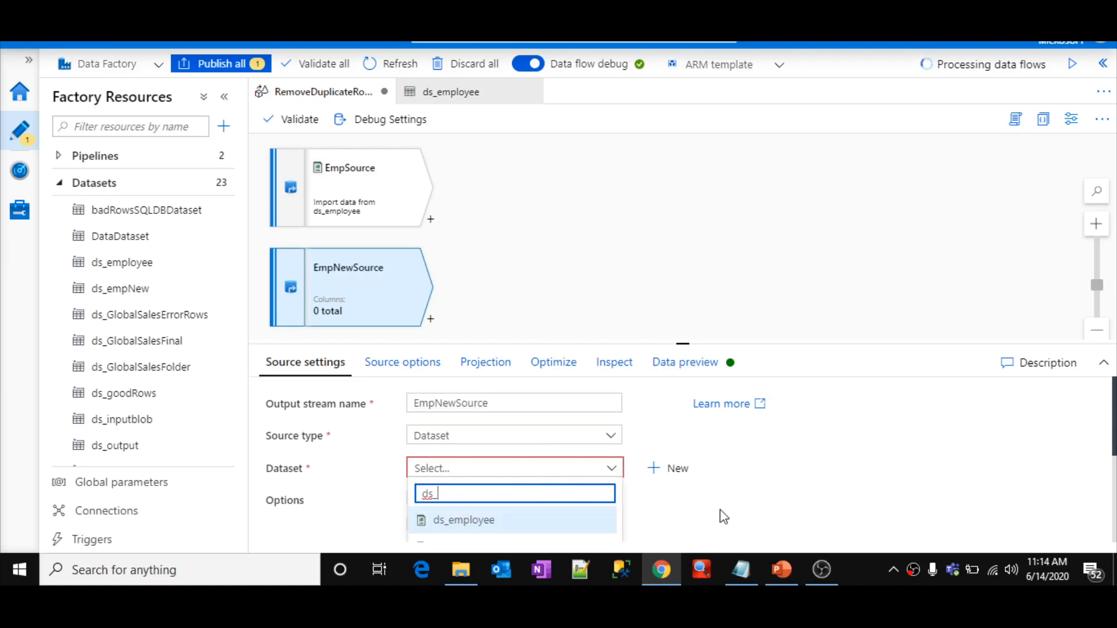
left_click_drag(620, 536, 620, 550)
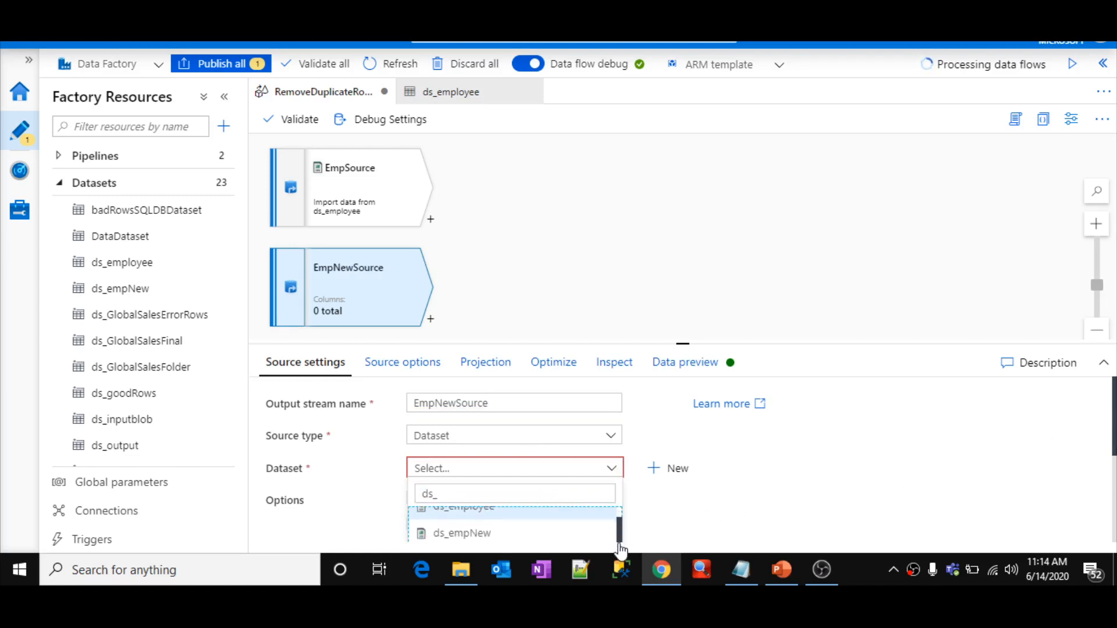
left_click(462, 533)
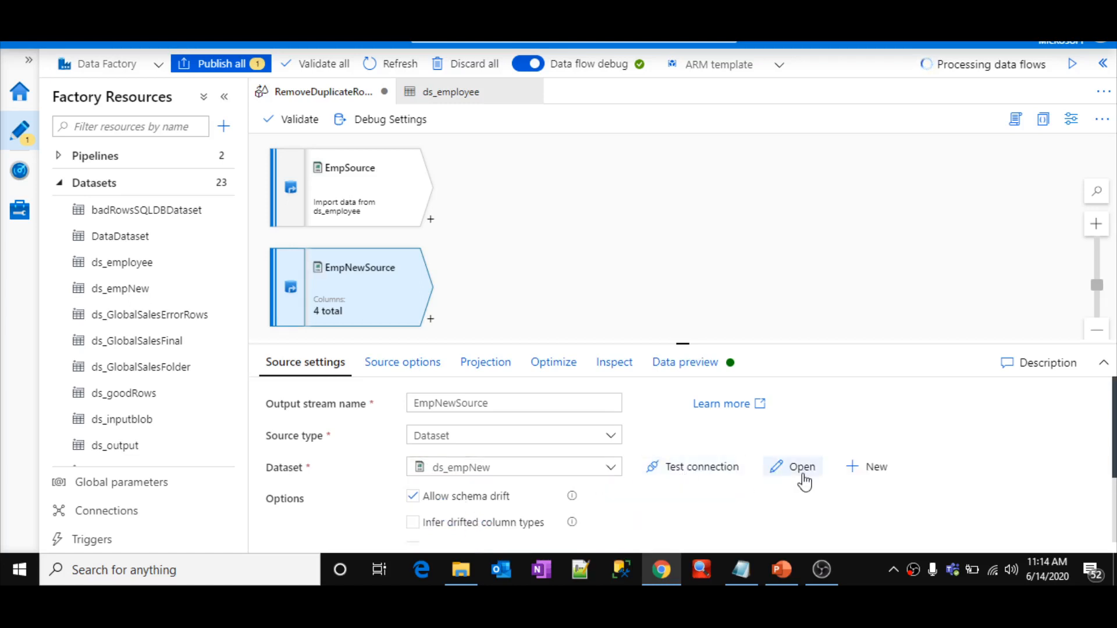
Step: Open the ds_empNew dataset, check its file path, preview its data, and return to the data flow
left_click(802, 473)
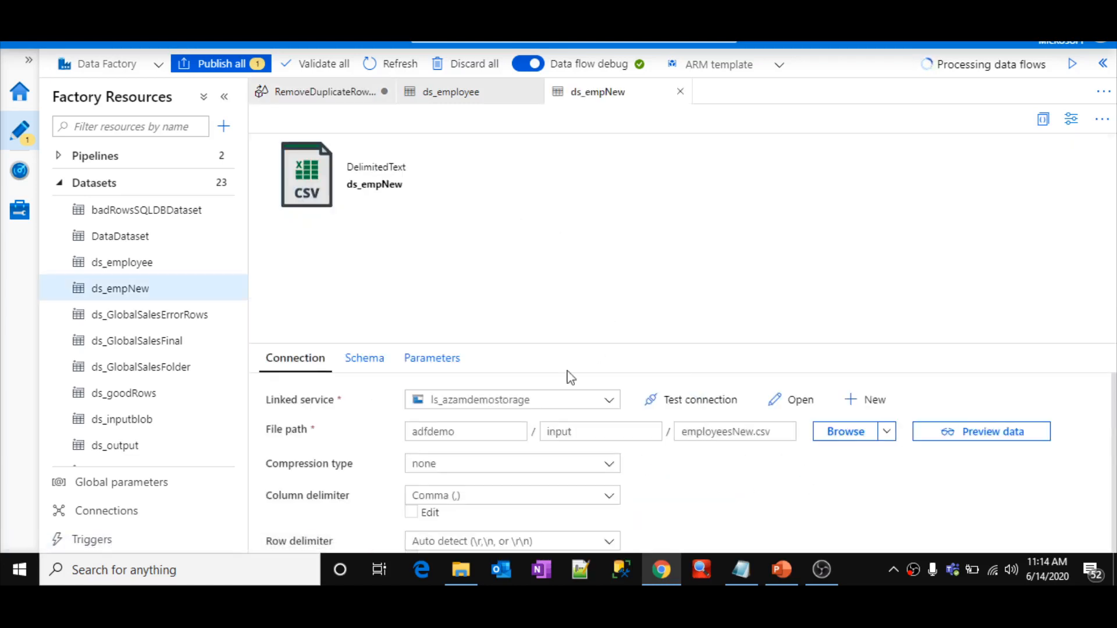
left_click(472, 431)
double_click(459, 431)
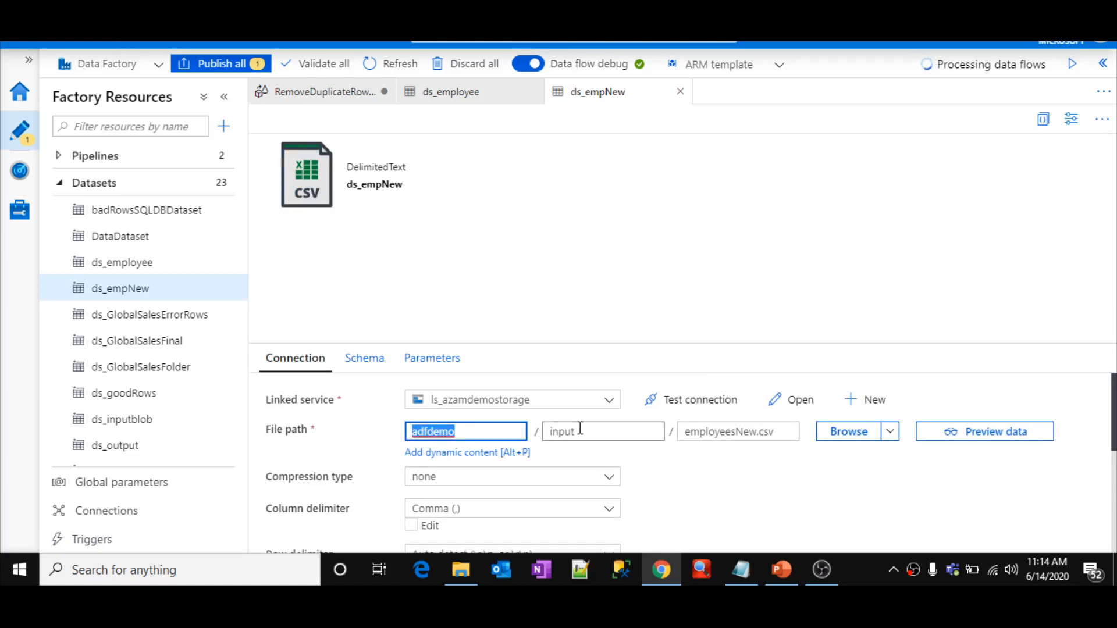
left_click(580, 431)
double_click(580, 431)
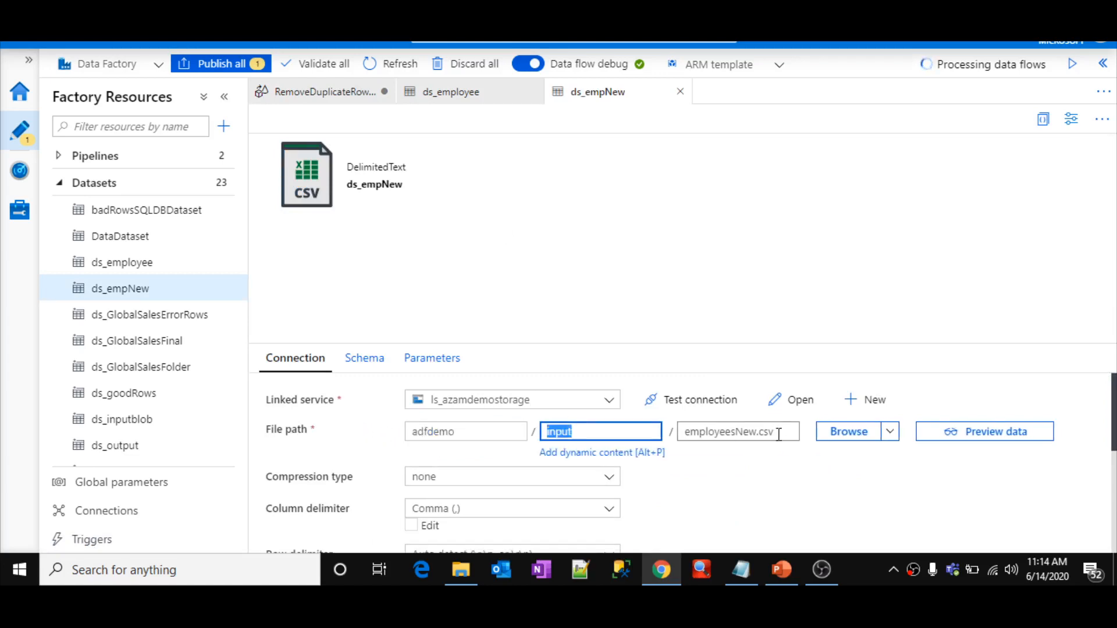
left_click(957, 431)
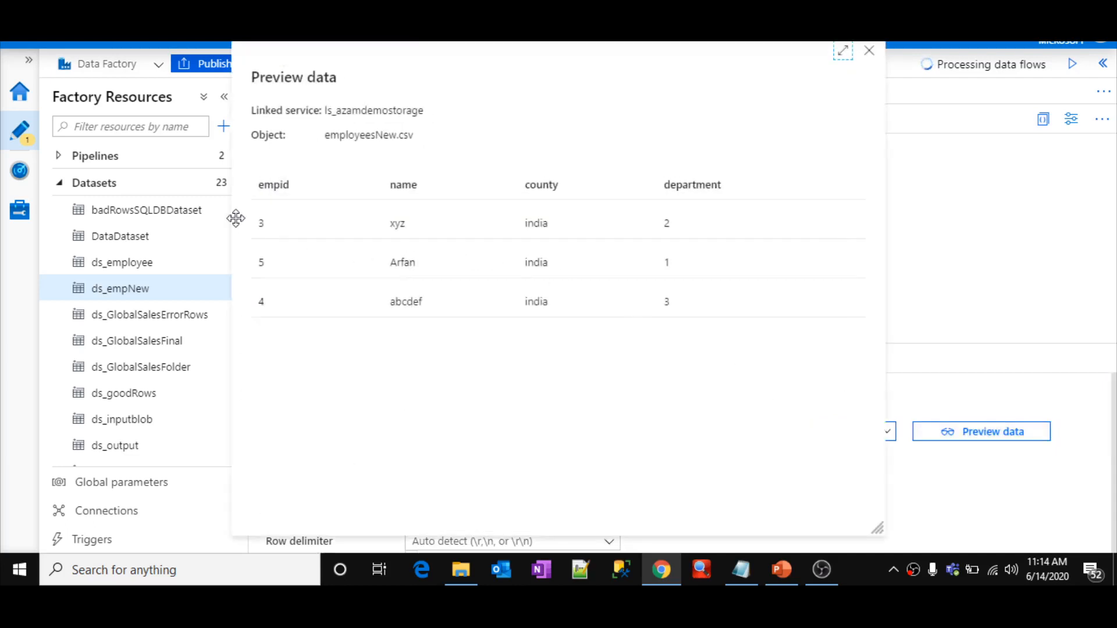
left_click(869, 52)
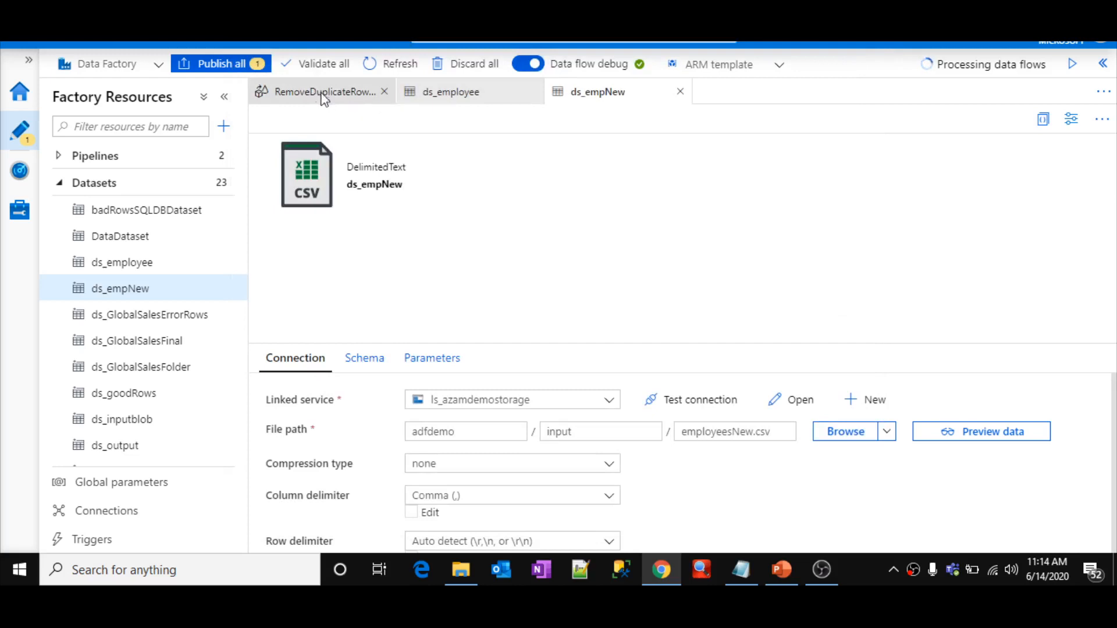
left_click(324, 96)
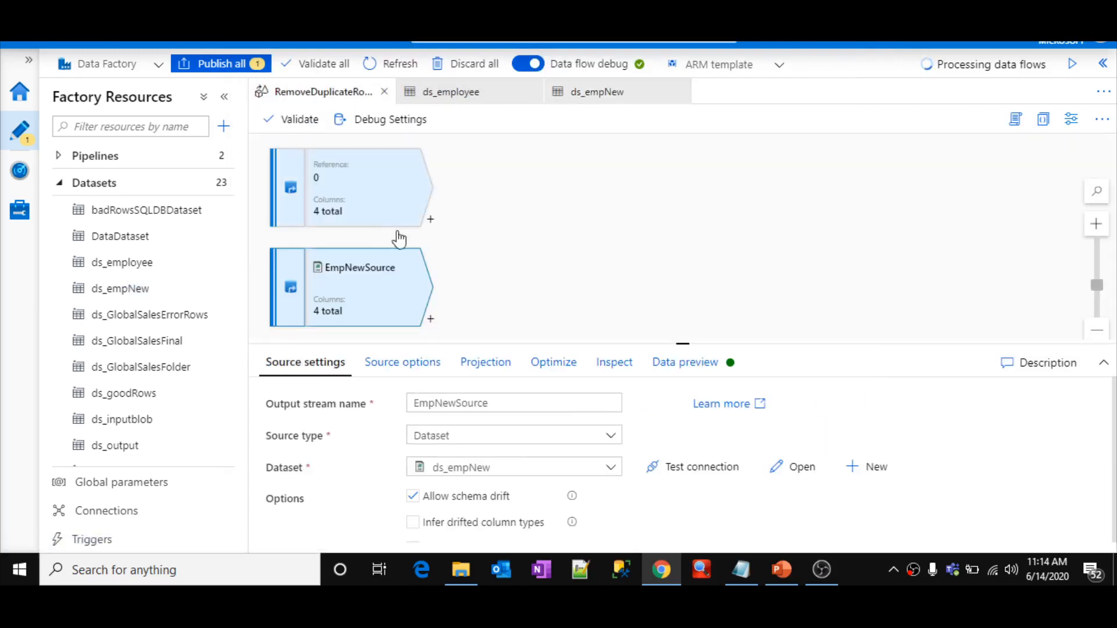
Step: Add a Union transformation after the EmpSource source
left_click(431, 221)
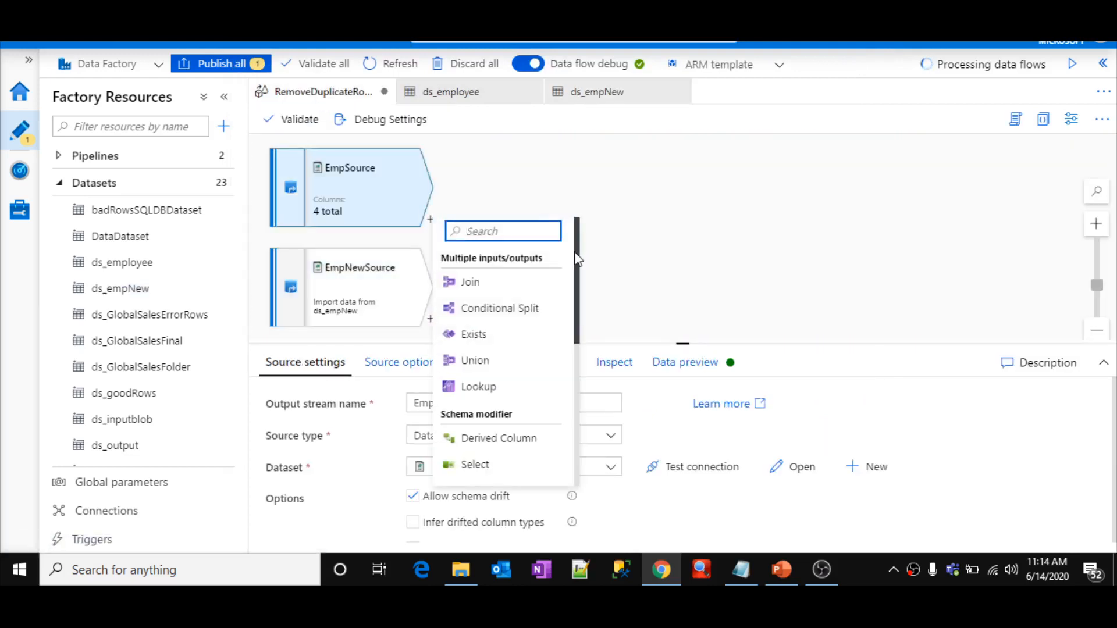
scroll(574, 256, "down", 1)
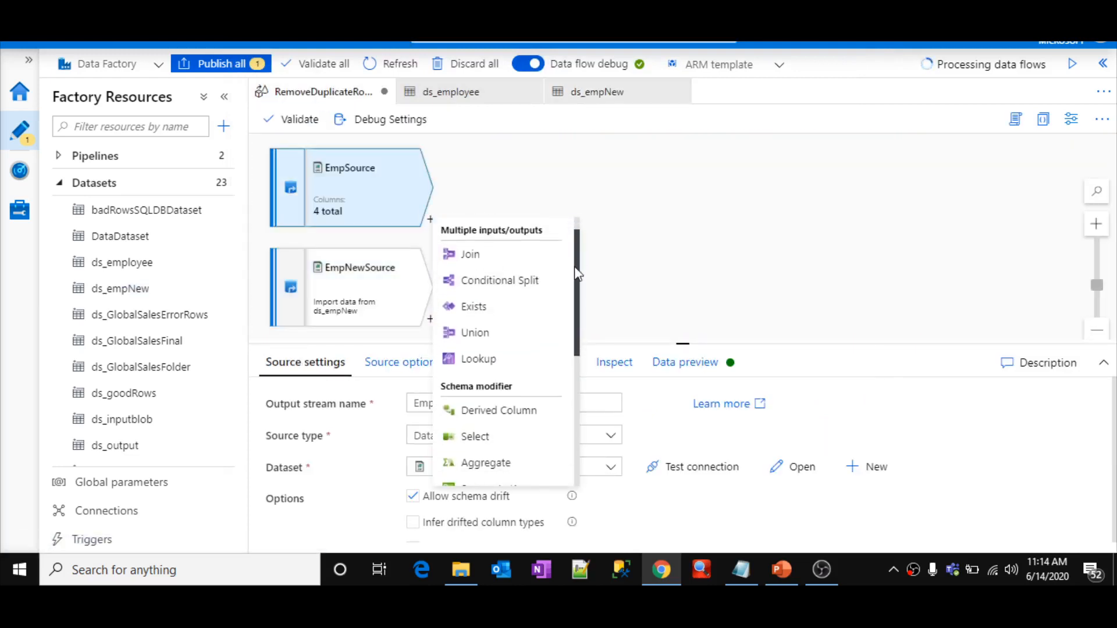
left_click(470, 331)
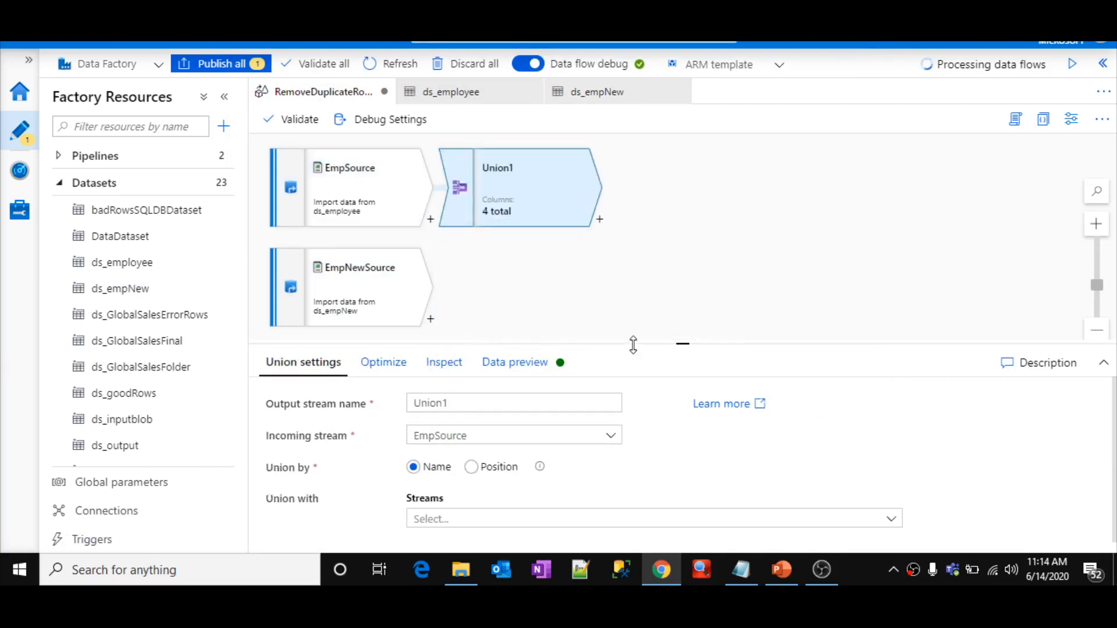
Step: Set the Union1 transformation to union the EmpSource stream with the EmpNewSource stream
left_click_drag(635, 345, 637, 259)
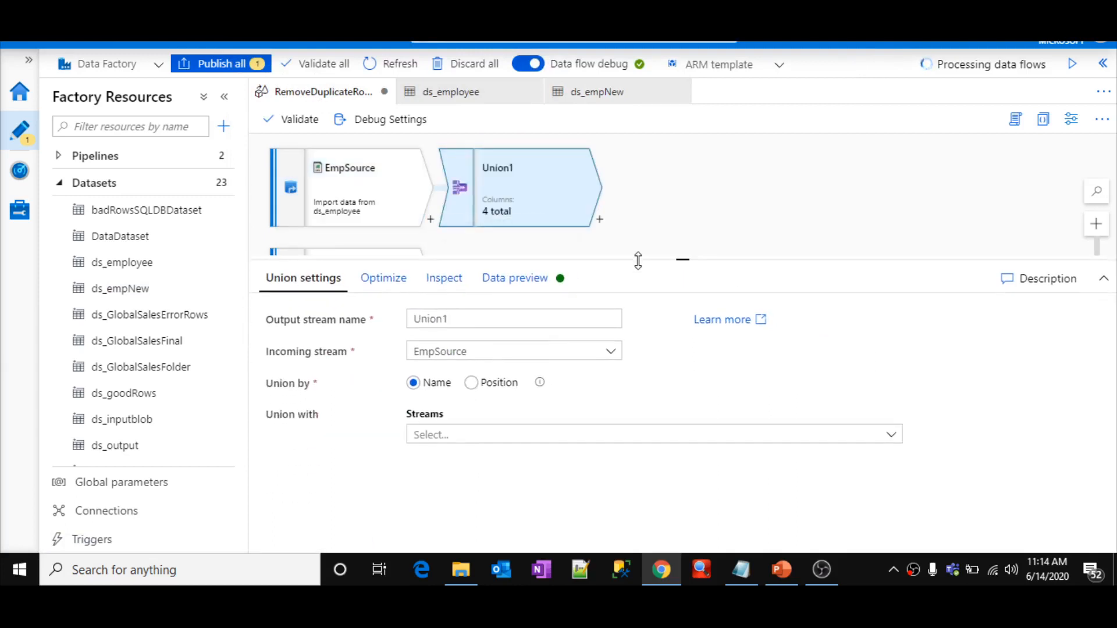
left_click(448, 436)
left_click(462, 457)
Step: Refresh Union1's data preview, check the combined employee rows in Notepad meanwhile, and return to the preview
left_click(538, 285)
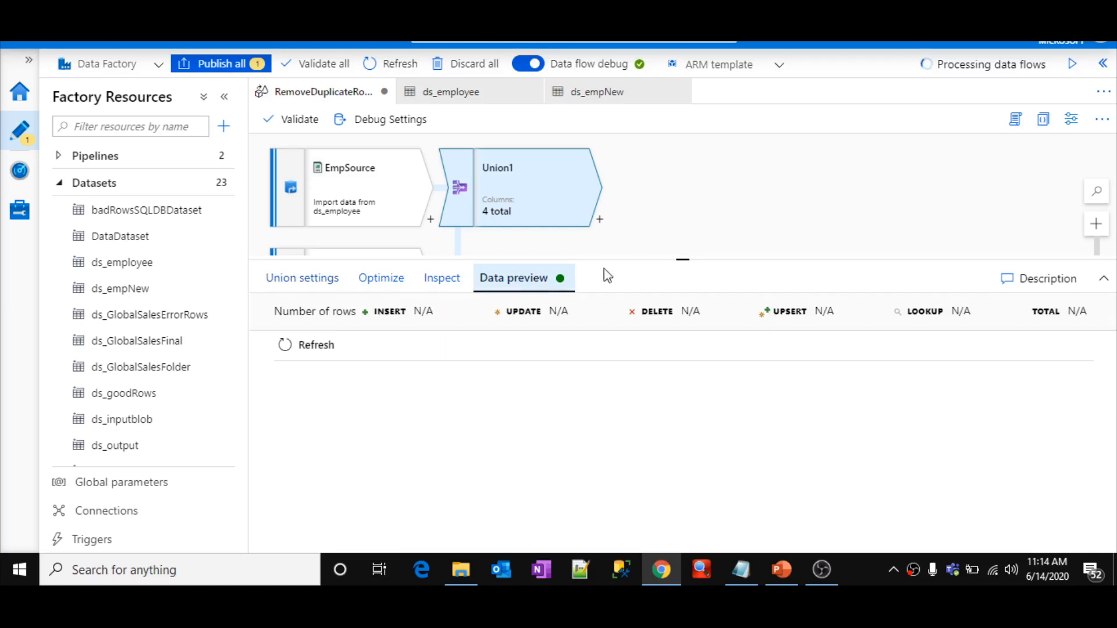
left_click_drag(648, 256, 645, 177)
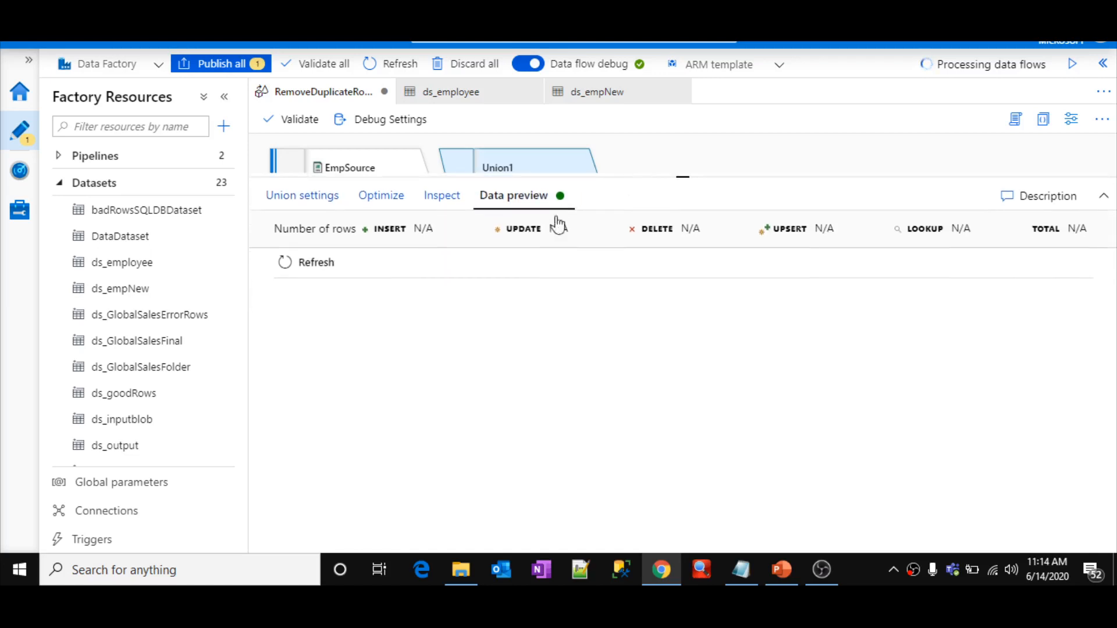
left_click(295, 265)
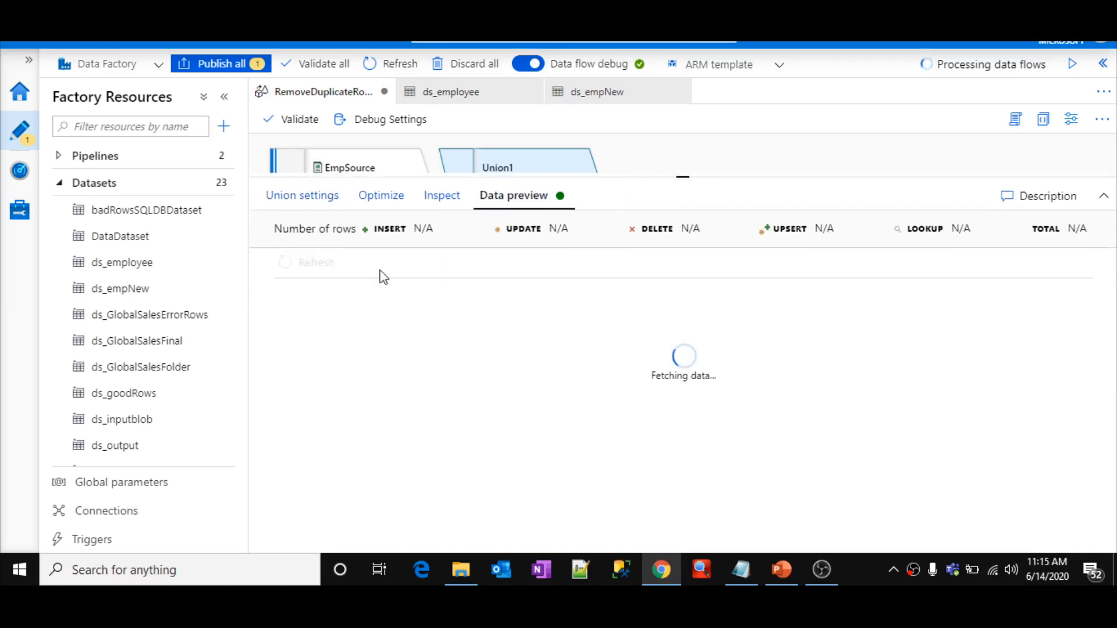
left_click(739, 567)
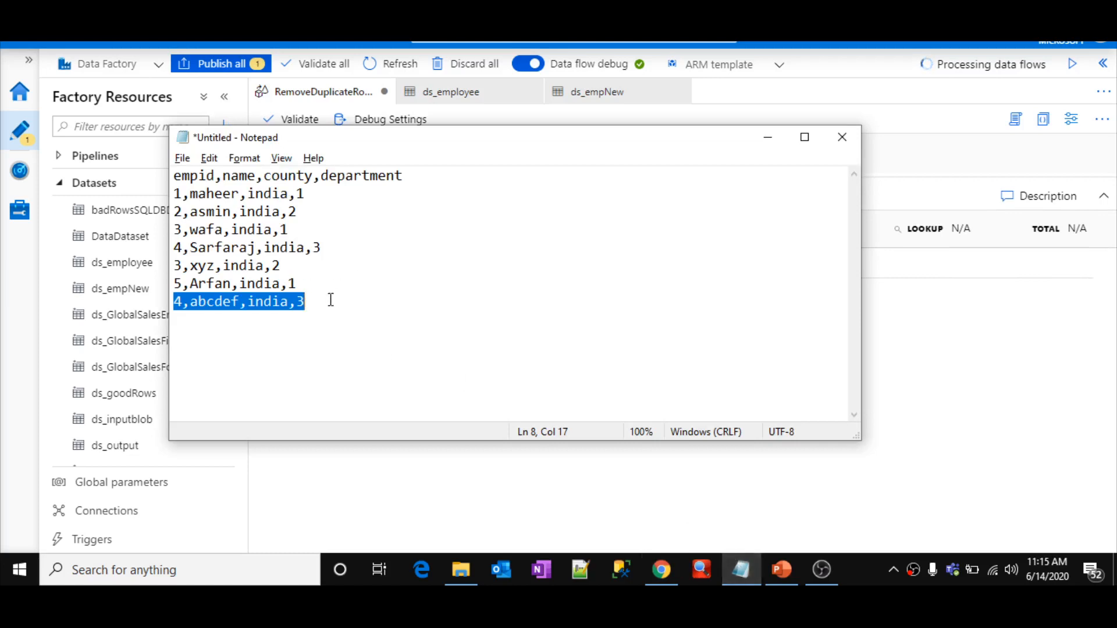
left_click_drag(330, 299, 174, 194)
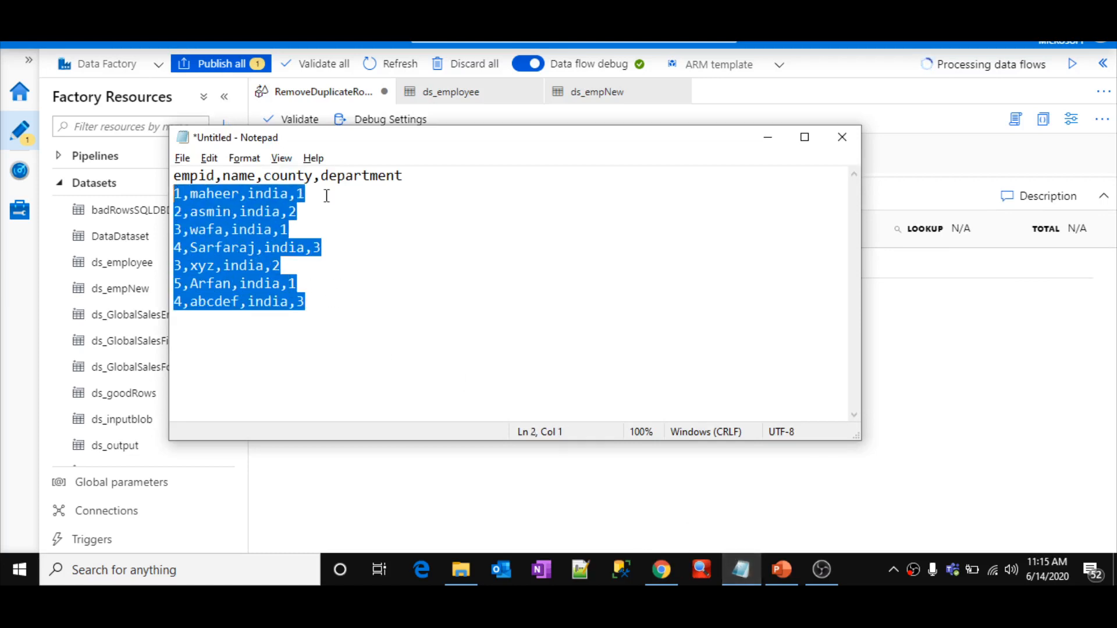
left_click(893, 173)
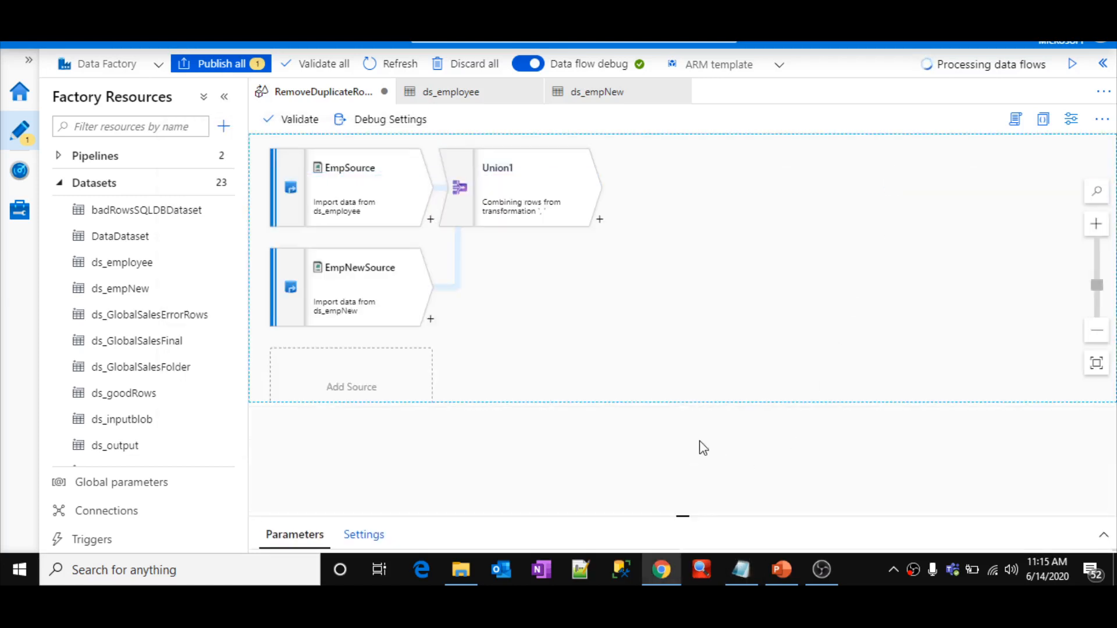
left_click_drag(687, 515, 685, 299)
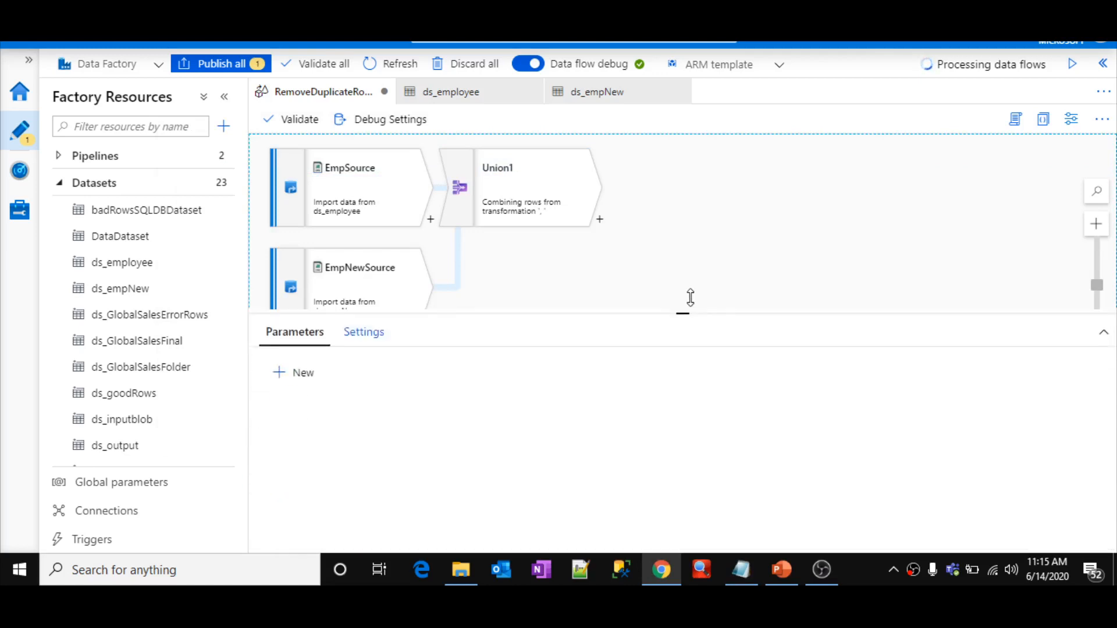
left_click(482, 166)
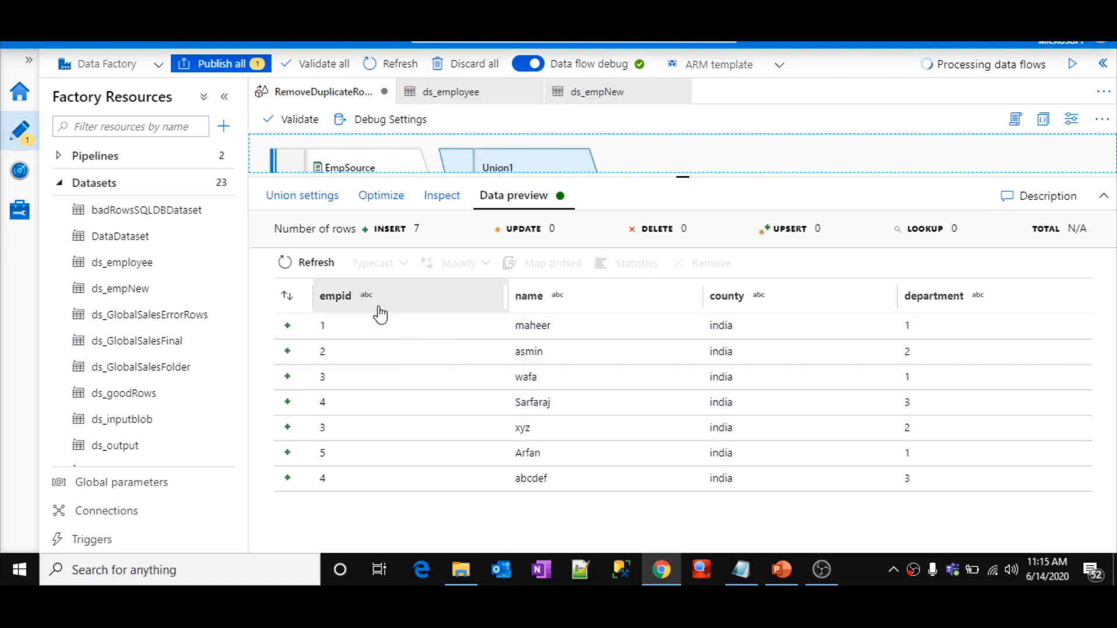
left_click(821, 569)
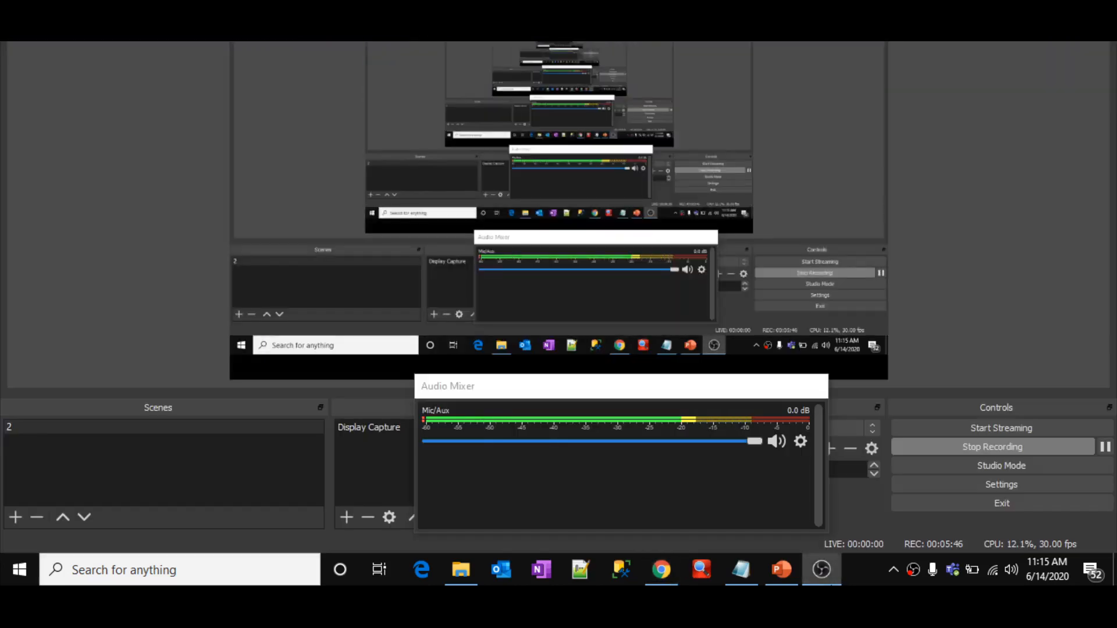
left_click(821, 569)
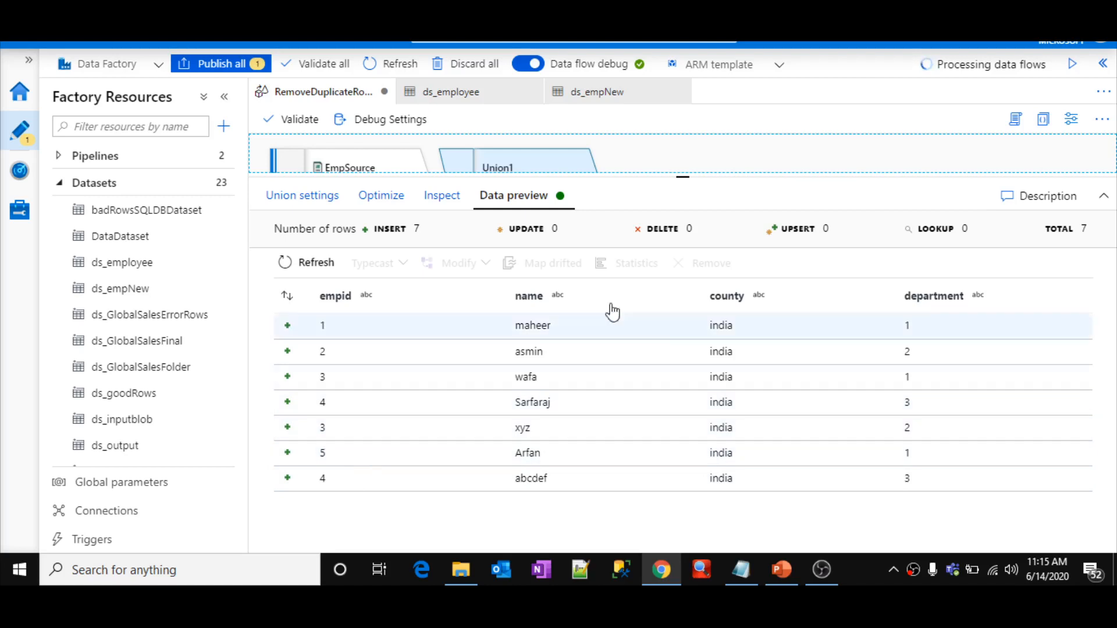
Step: Add an Aggregate transformation after Union1 and start editing its output stream name
mouse_move(689, 177)
left_mouse_down()
mouse_move(683, 209)
mouse_move(683, 192)
left_mouse_up()
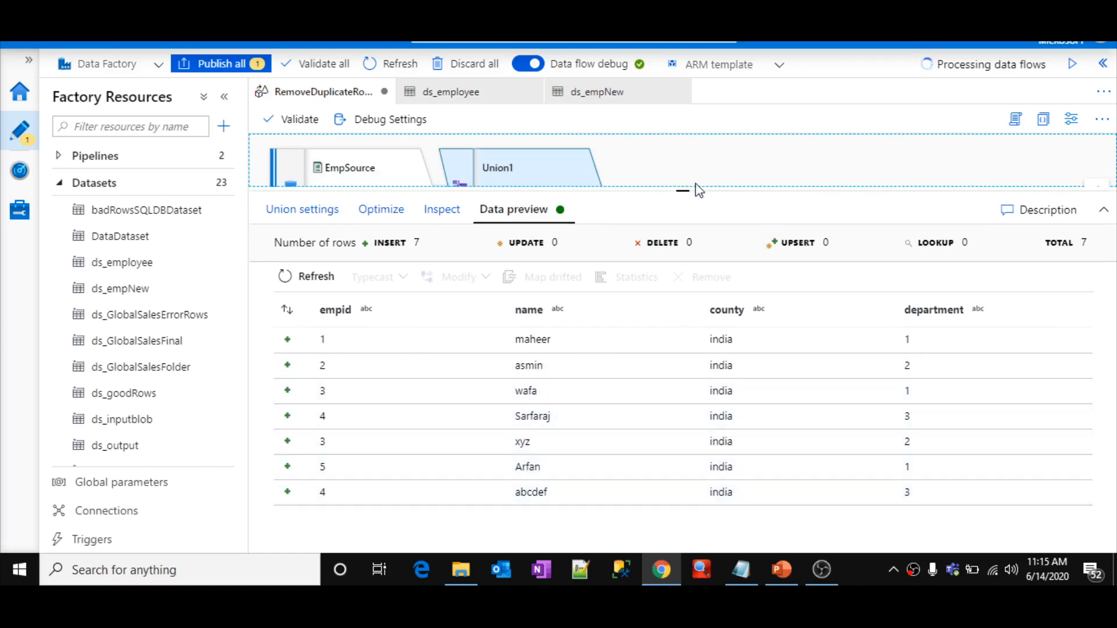
left_click_drag(691, 190, 644, 312)
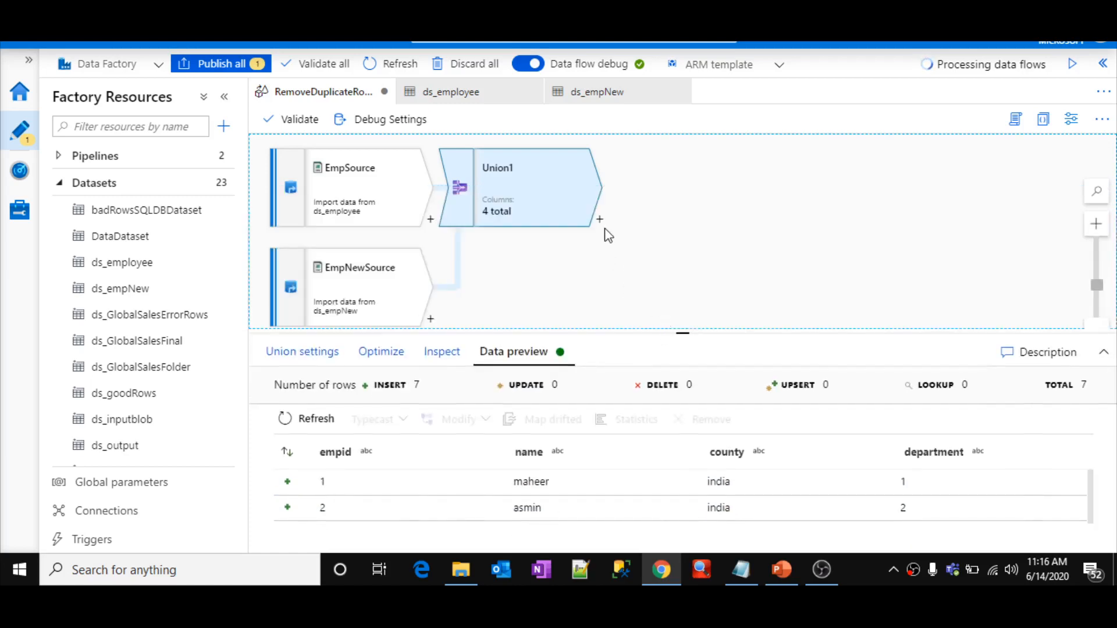
left_click(600, 220)
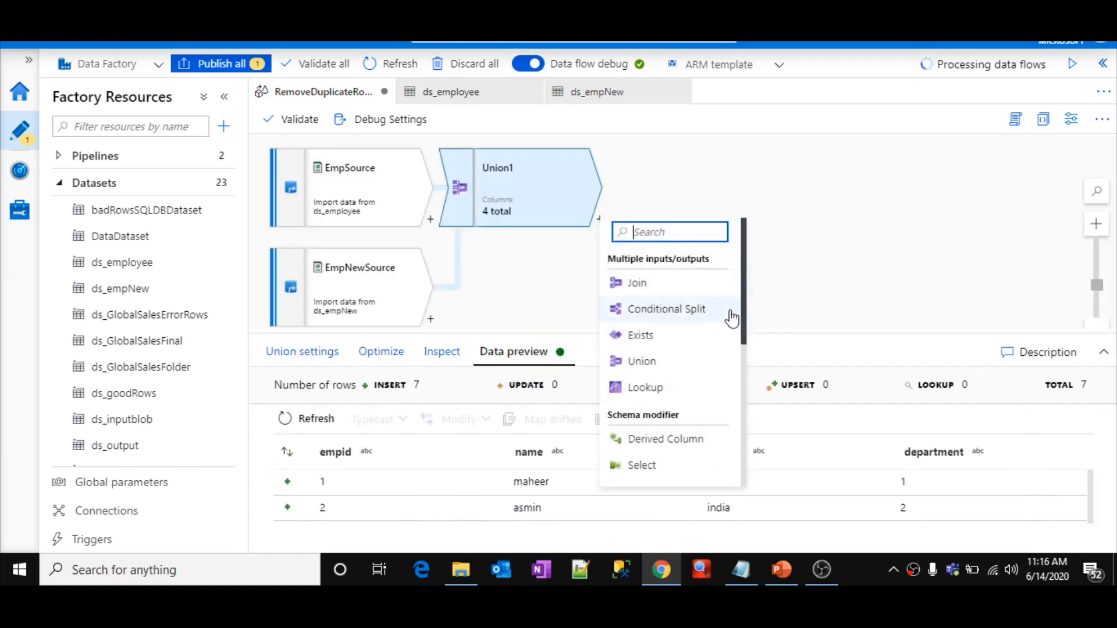
scroll(748, 355, "down", 2)
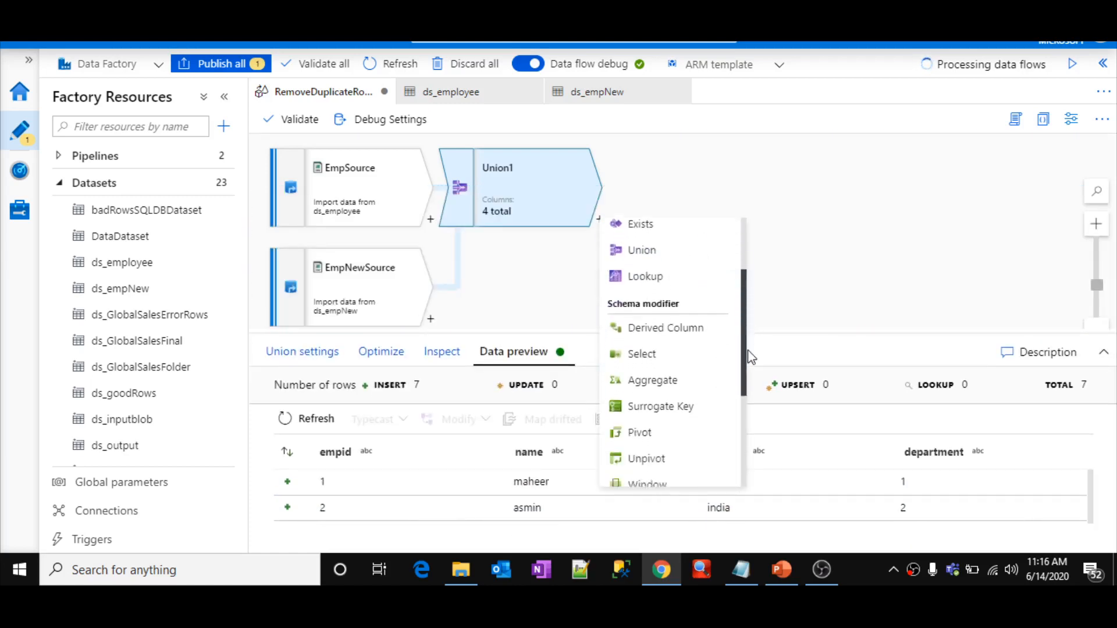
scroll(751, 356, "down", 1)
left_click(669, 359)
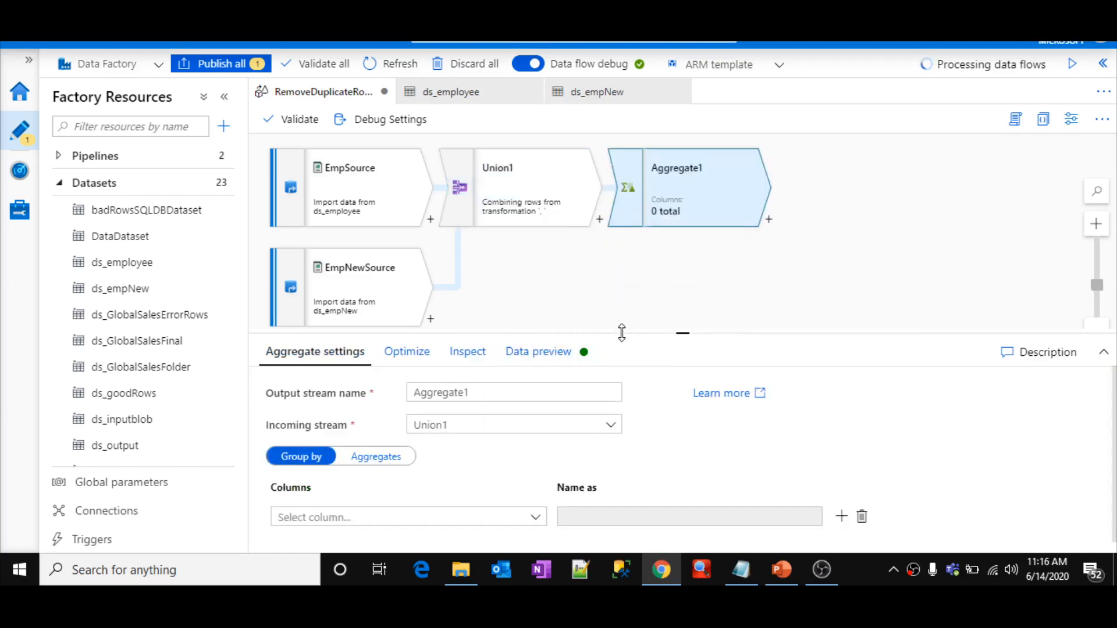
left_click_drag(622, 332, 607, 284)
double_click(481, 344)
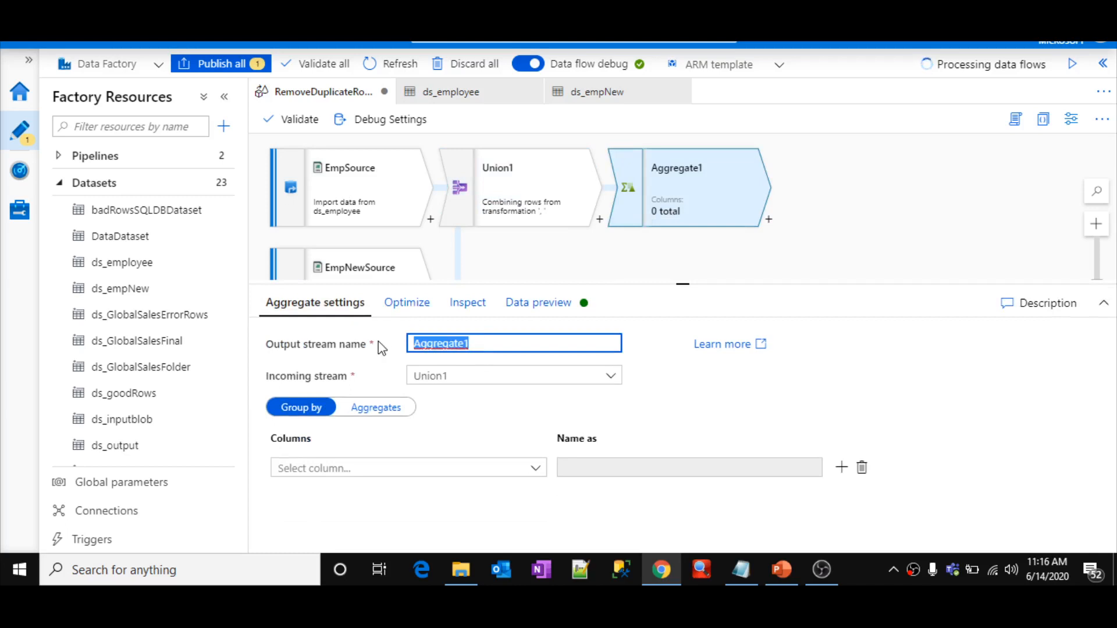
type("Dist")
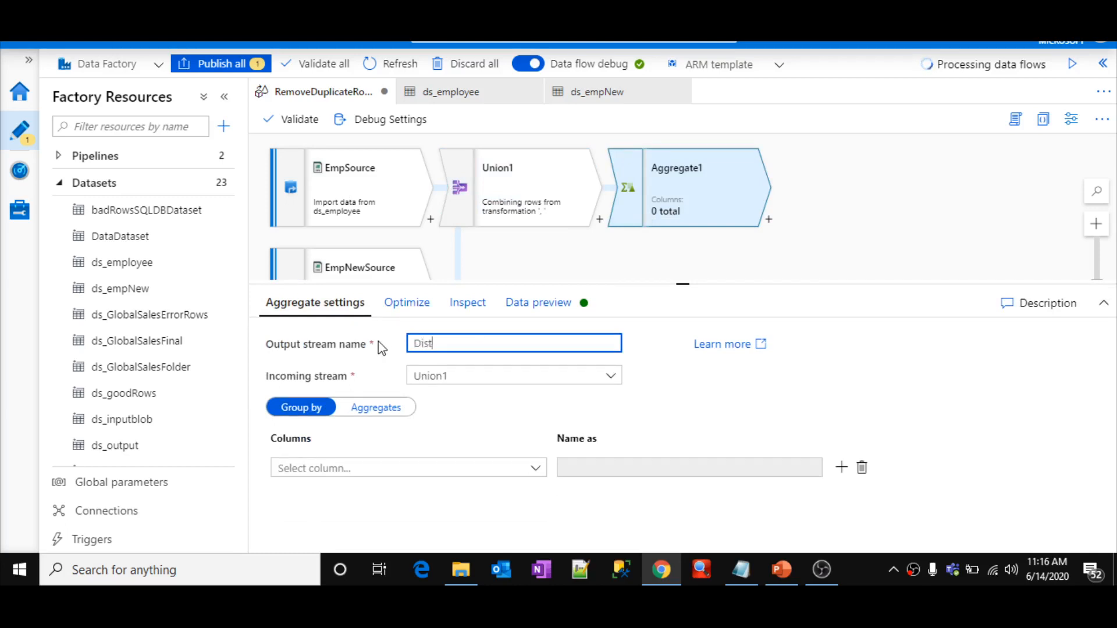
type("inictRows")
key("BackSpace")
key("BackSpace")
key("BackSpace")
key("BackSpace")
key("BackSpace")
key("BackSpace")
key("BackSpace")
key("BackSpace")
key("BackSpace")
key("BackSpace")
key("BackSpace")
key("BackSpace")
key("BackSpace")
Step: Name the Aggregate transformation's output stream RemoveDuplicateRows
type("RemoveDuiplicateRows")
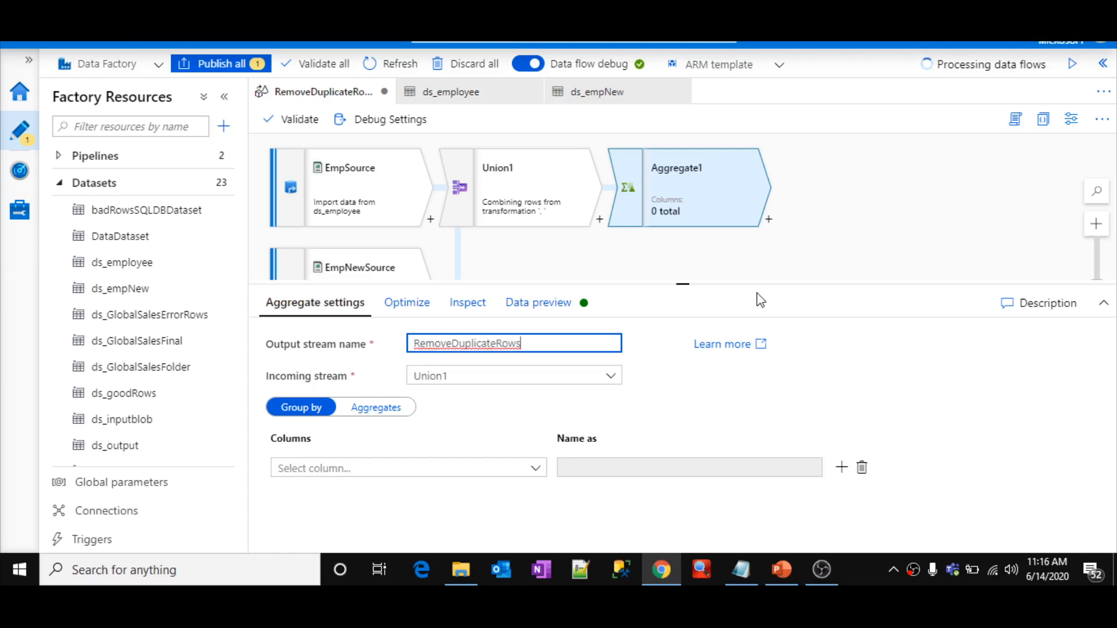
left_click_drag(745, 288, 747, 256)
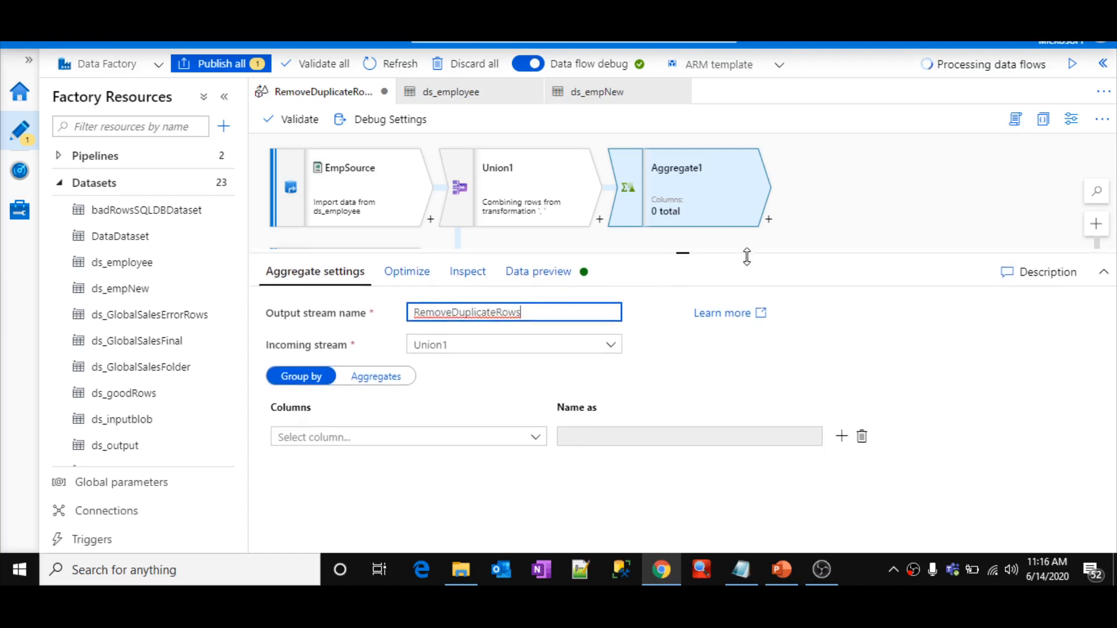
Step: Review the rows in Union1's data preview, and group the RemoveDuplicateRows aggregate by the empid column
left_click(559, 215)
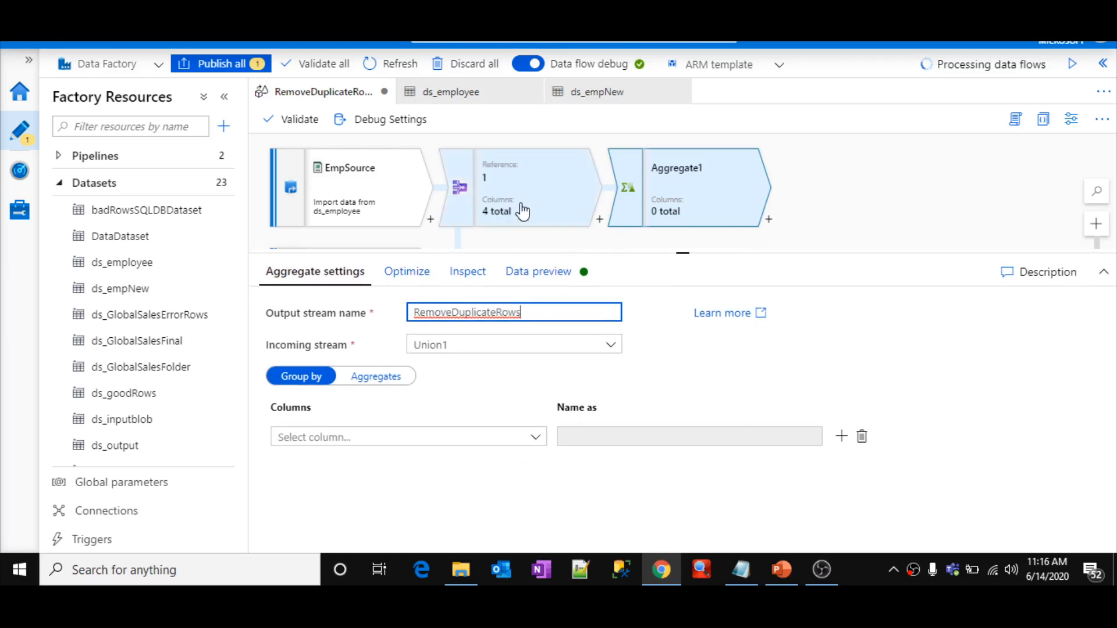
left_click(518, 272)
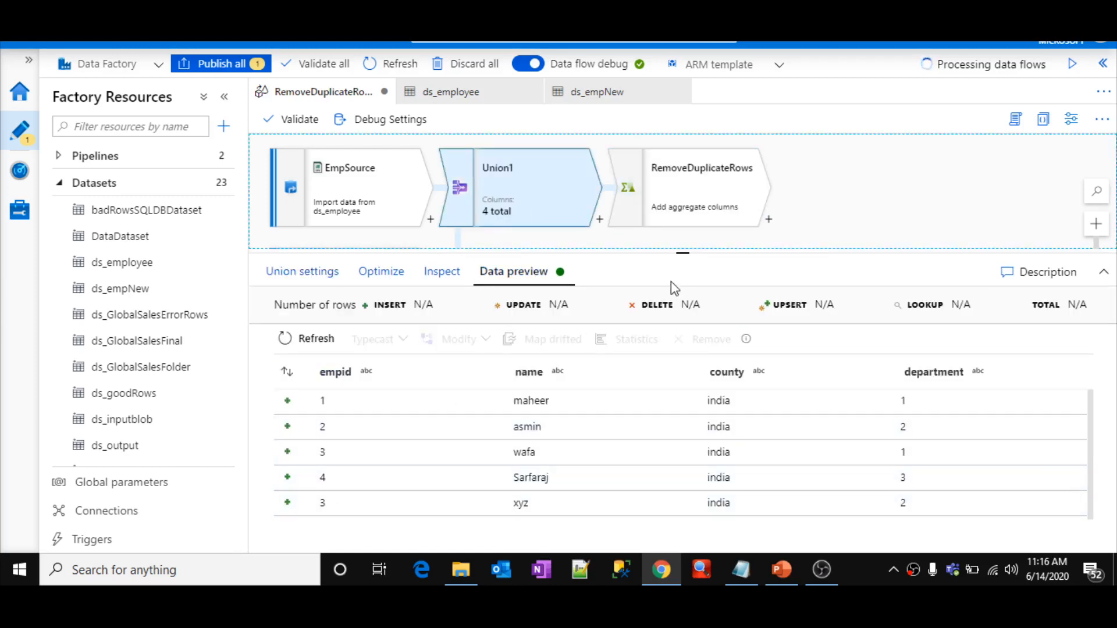
left_click_drag(674, 255, 678, 190)
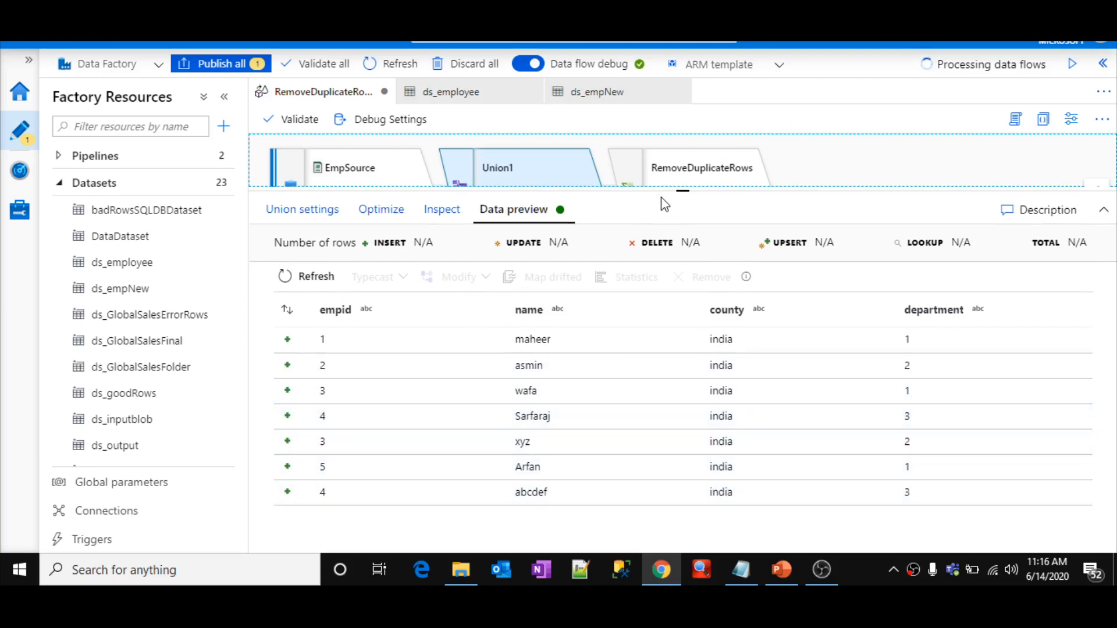
left_click(672, 167)
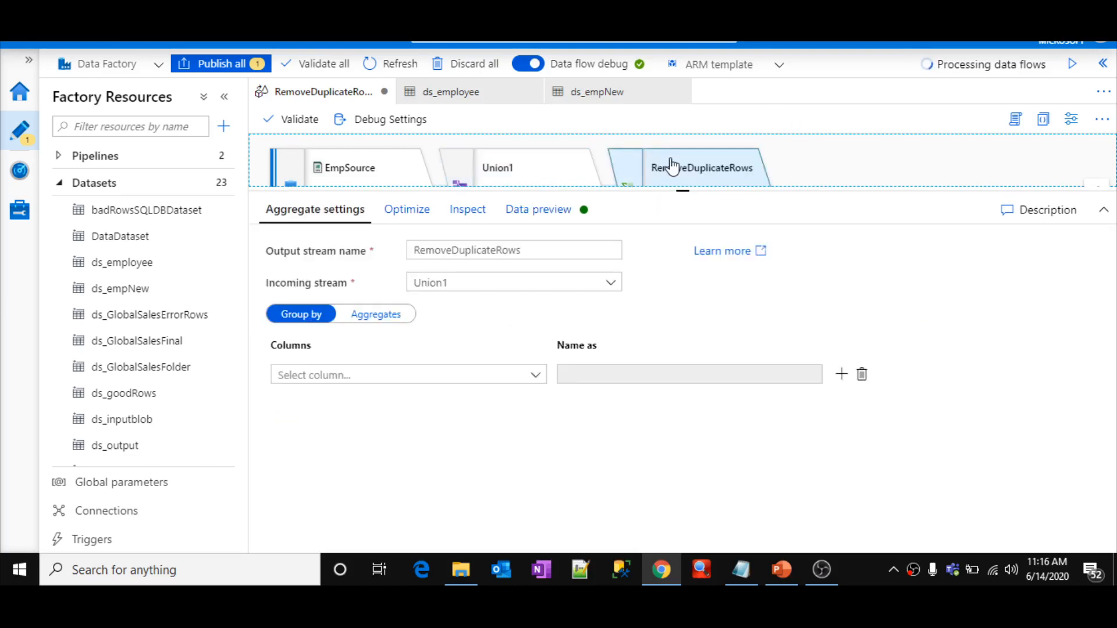
left_click_drag(693, 190, 685, 200)
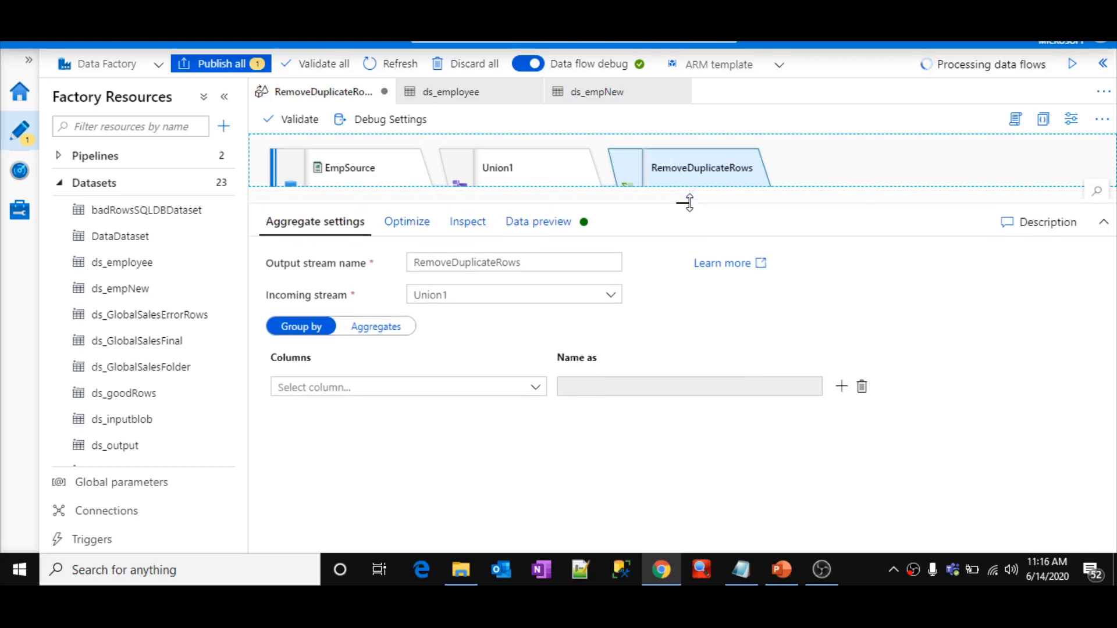
left_click(394, 390)
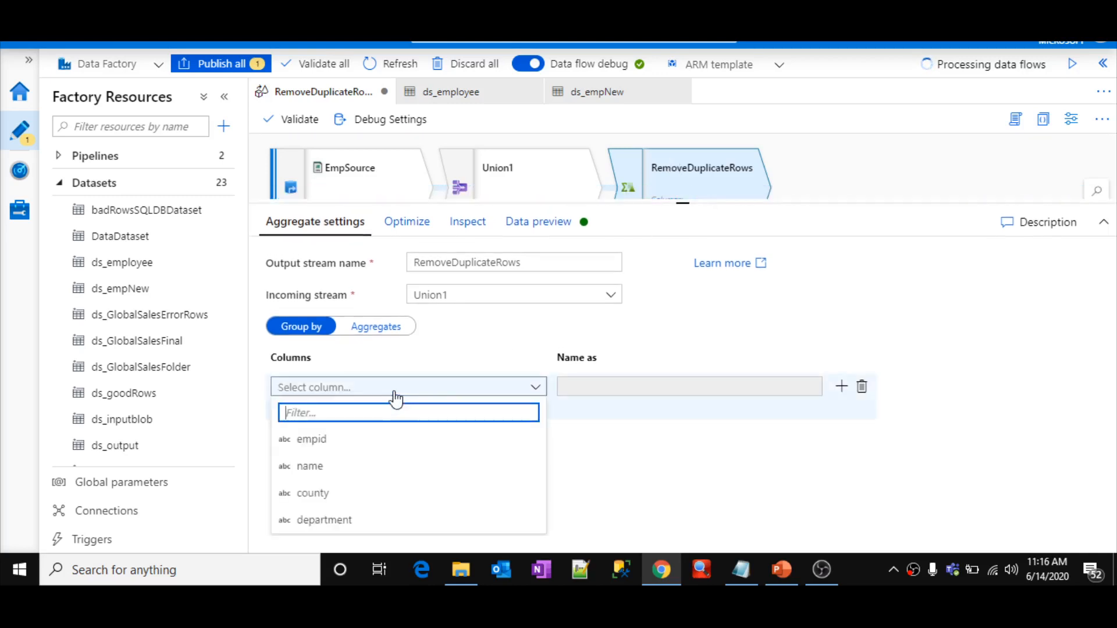
left_click(377, 448)
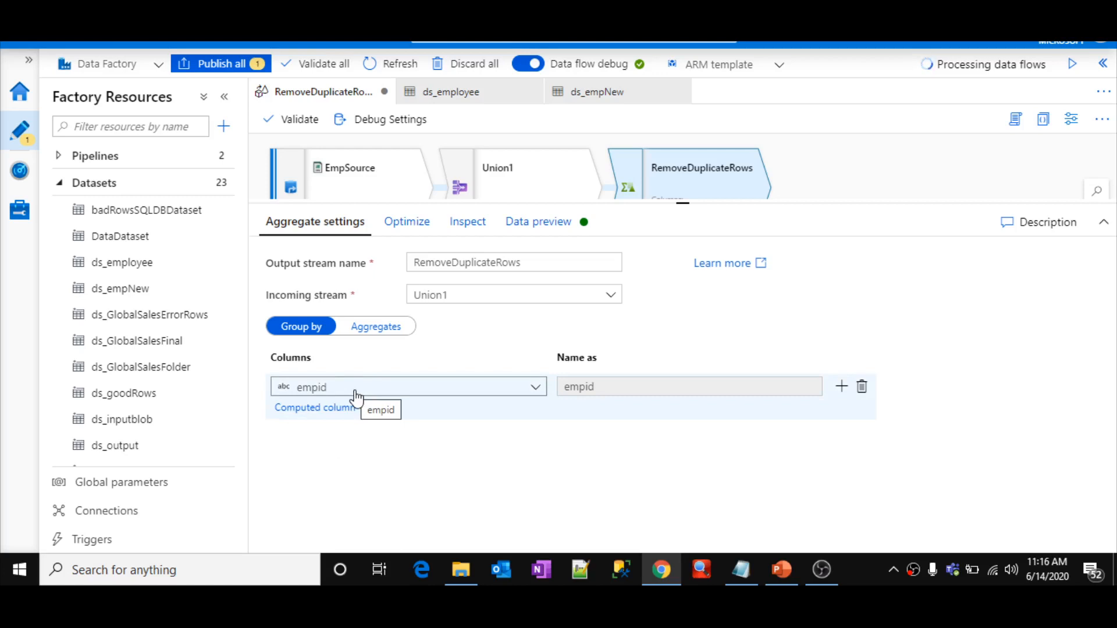
Step: Review Union1's data preview again and inspect the input and output schemas of RemoveDuplicateRows
left_click(515, 169)
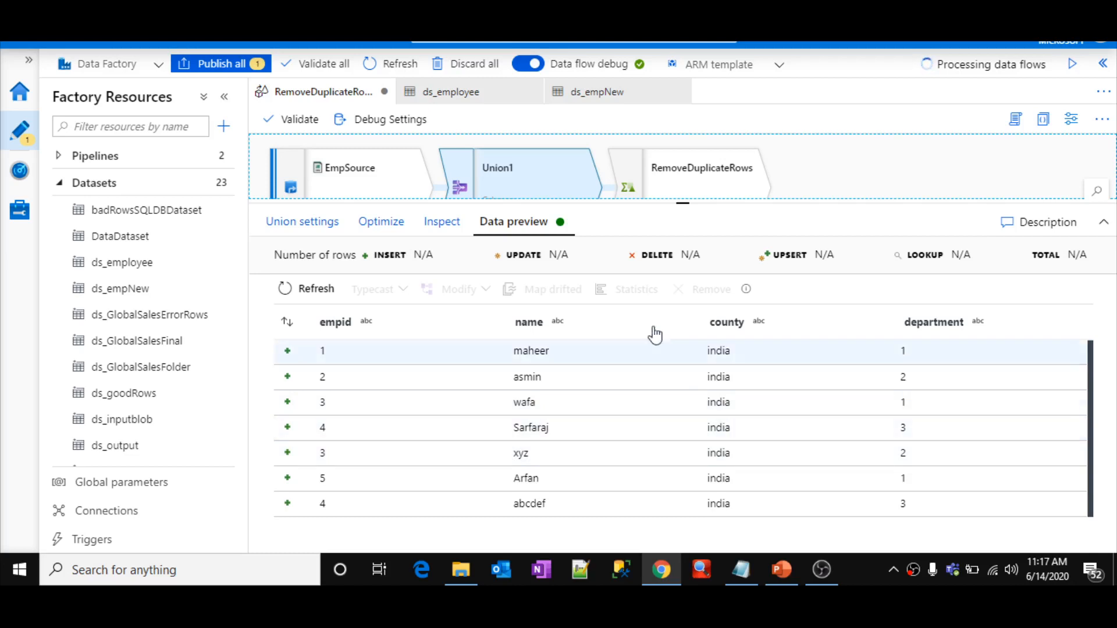
left_click(669, 178)
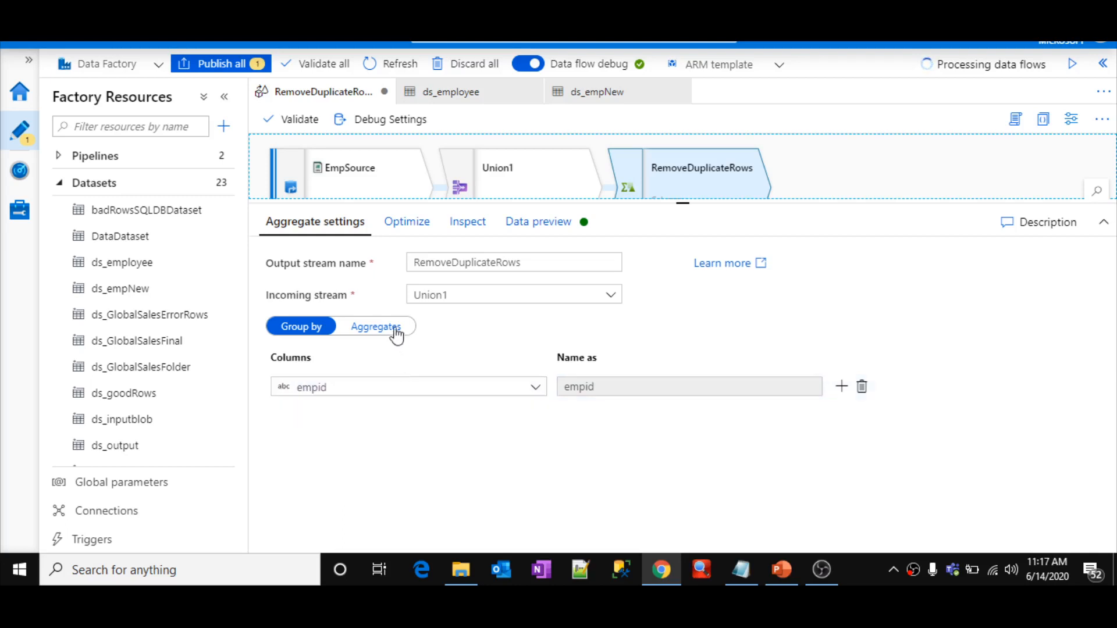
left_click(476, 235)
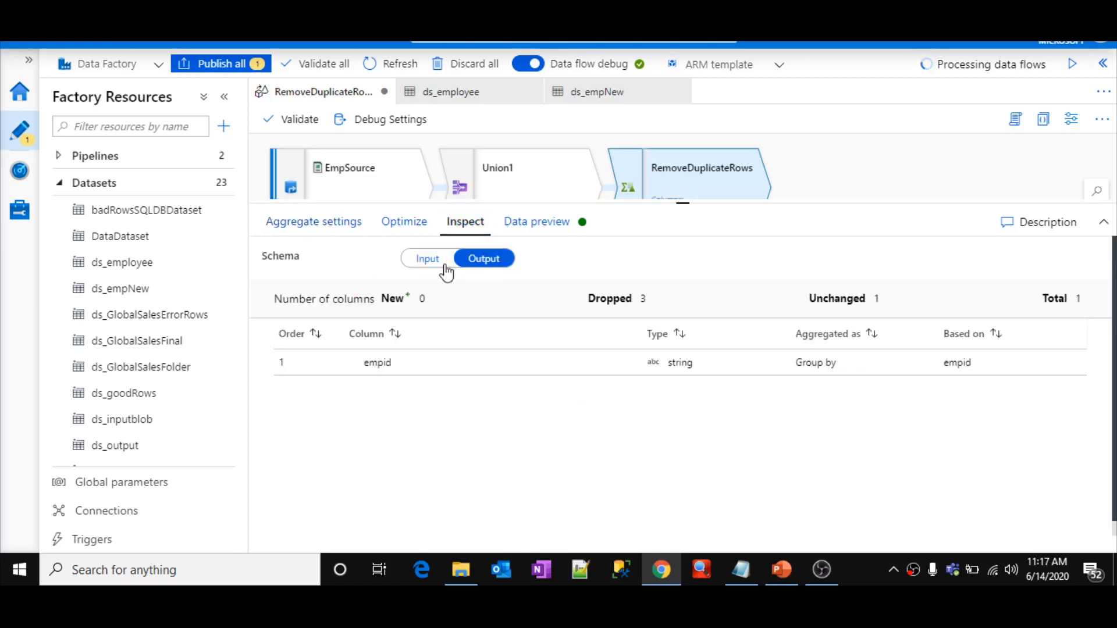
left_click(426, 261)
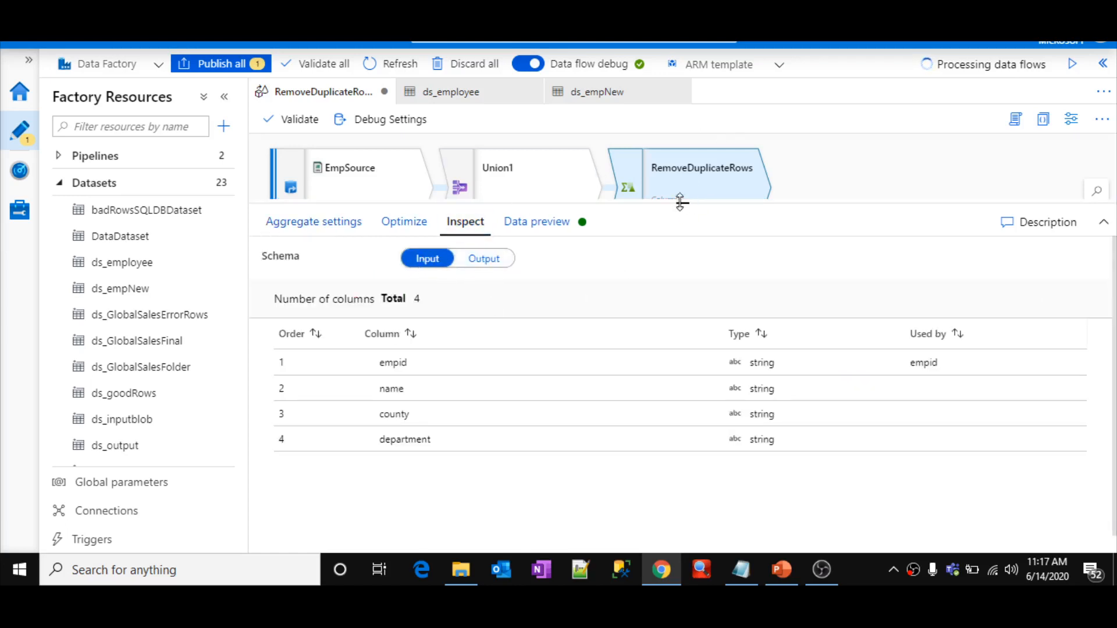
left_click_drag(676, 204, 678, 246)
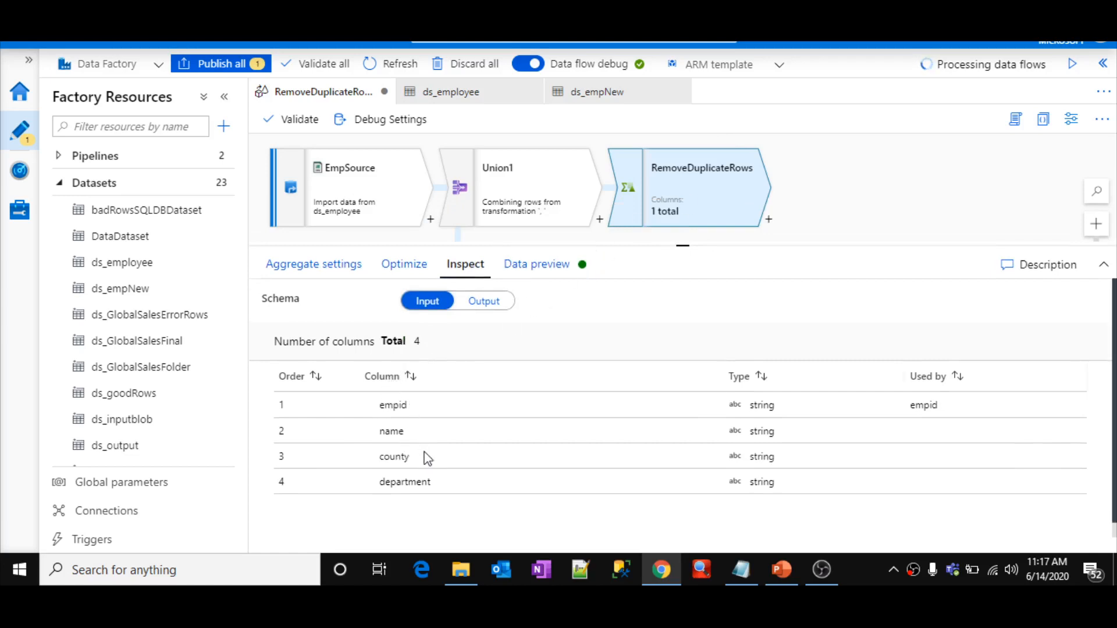
left_click(493, 301)
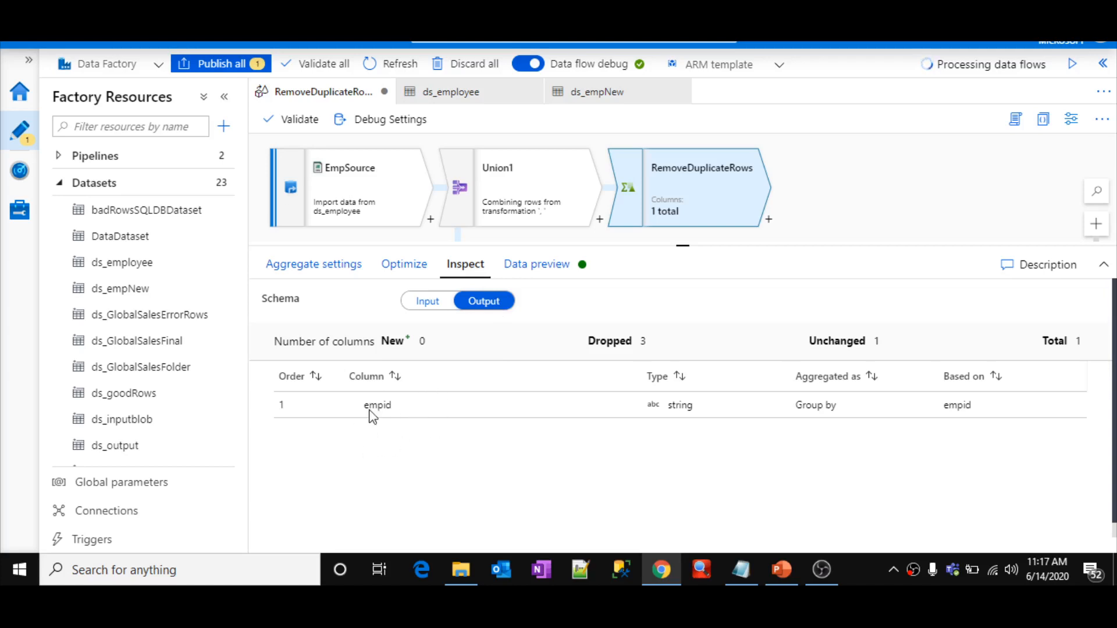
Step: Add a column pattern to the aggregates of RemoveDuplicateRows and delete the empty column row above it
left_click(348, 266)
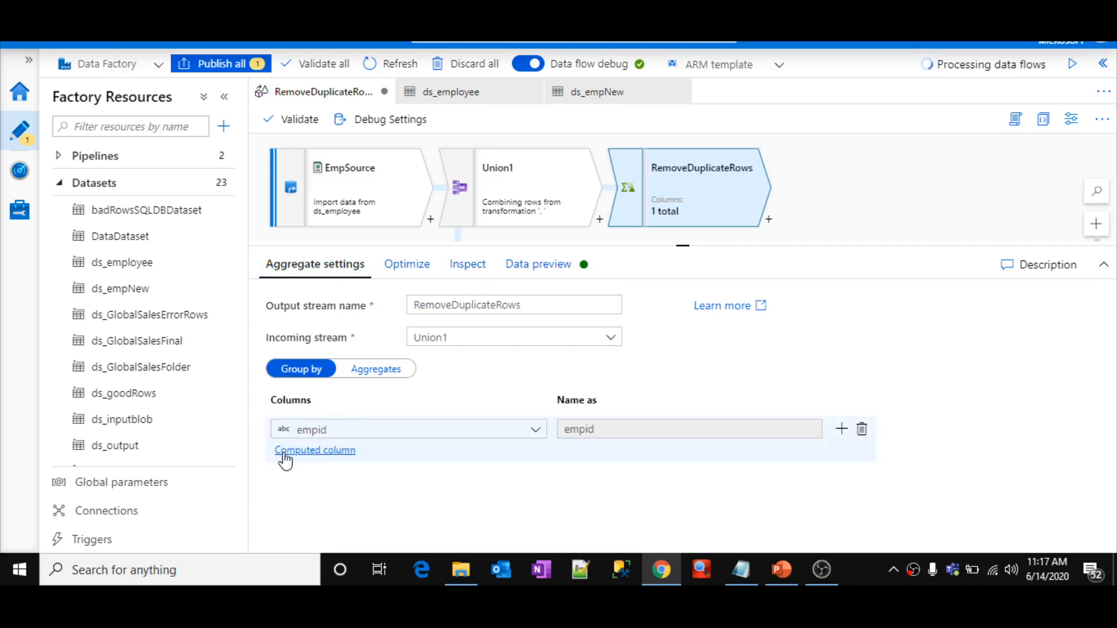
left_click(386, 373)
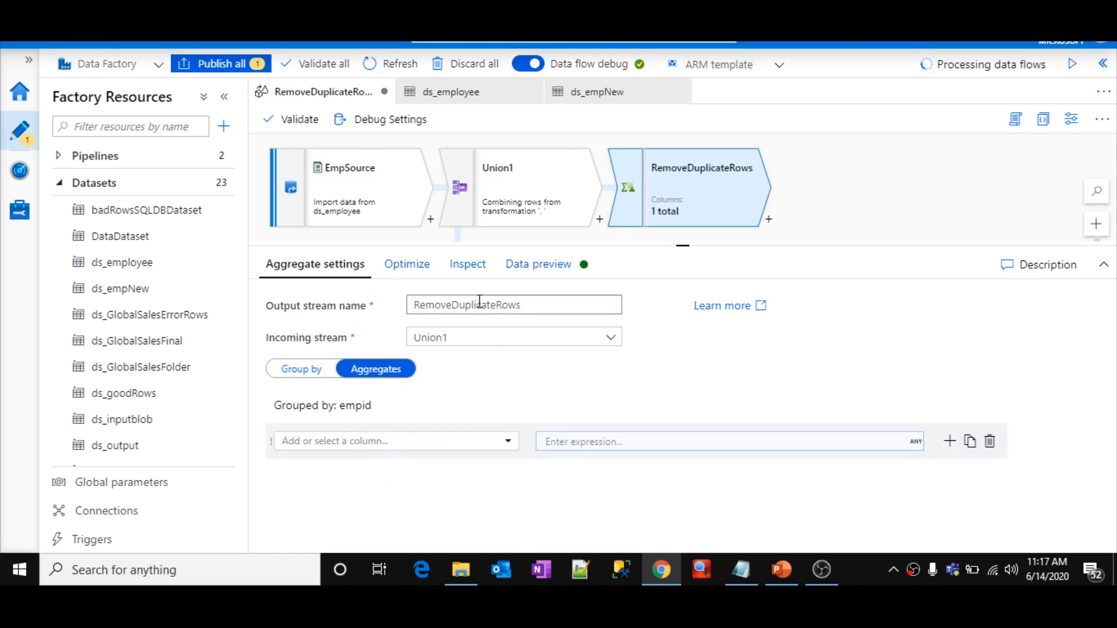
left_click(466, 273)
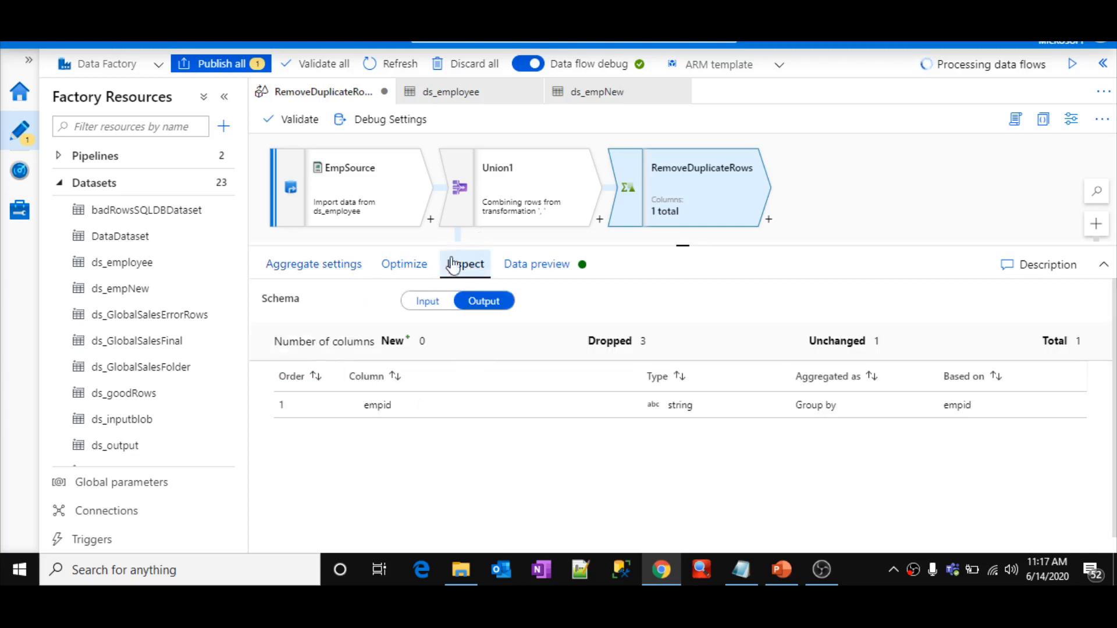
left_click(342, 268)
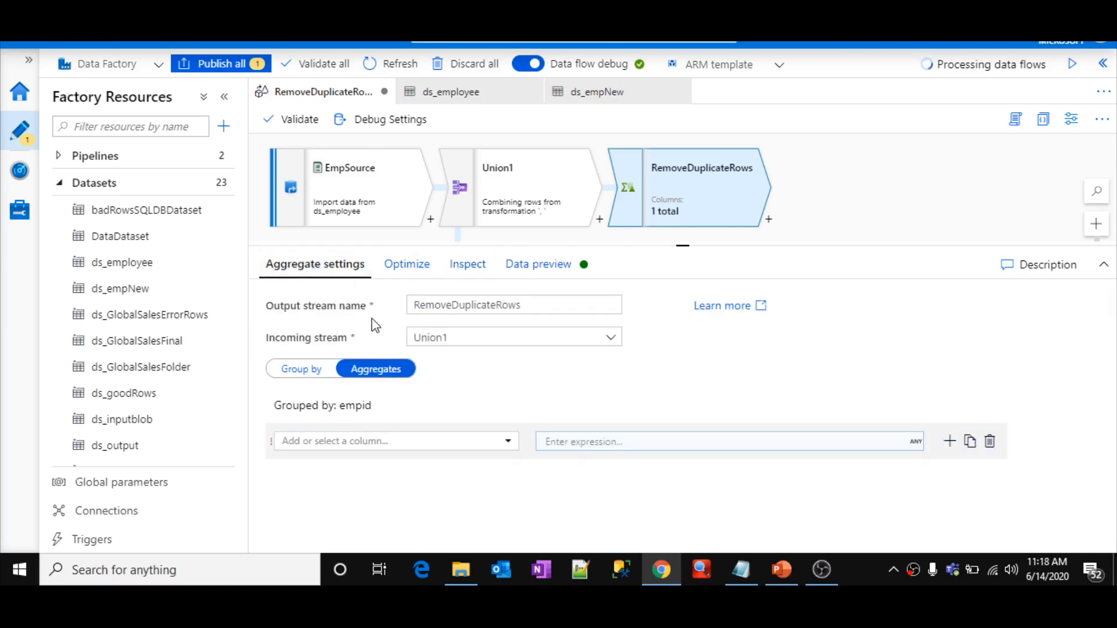
left_click(950, 442)
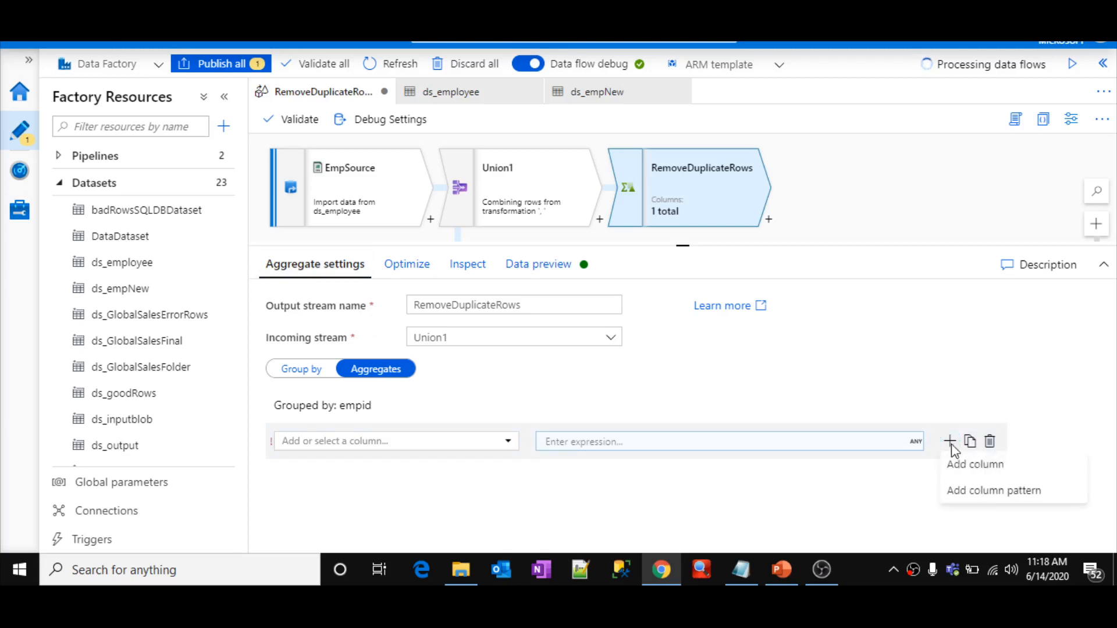
left_click(994, 492)
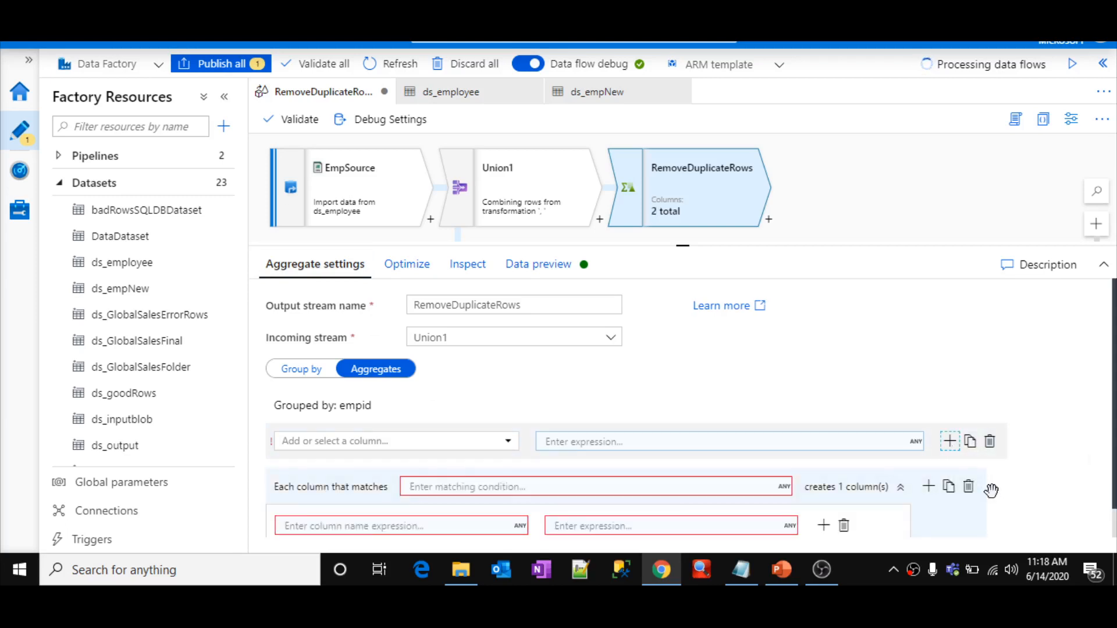
left_click(990, 442)
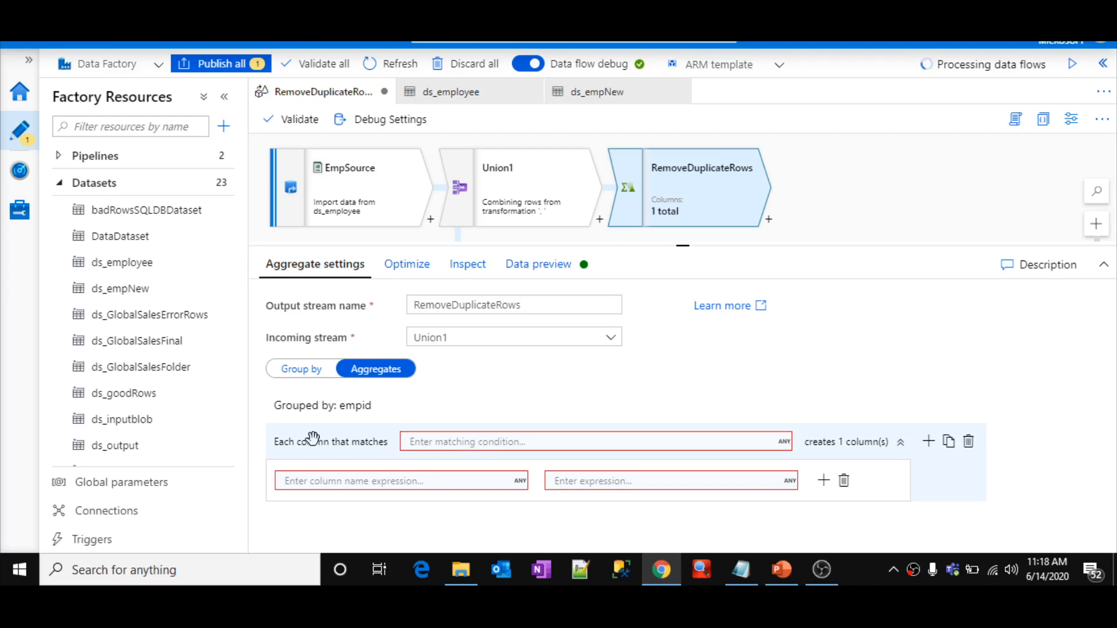
Step: Set the column pattern's matching condition to name != 'empid', checking the empid header in the Notepad sample data
left_click(466, 445)
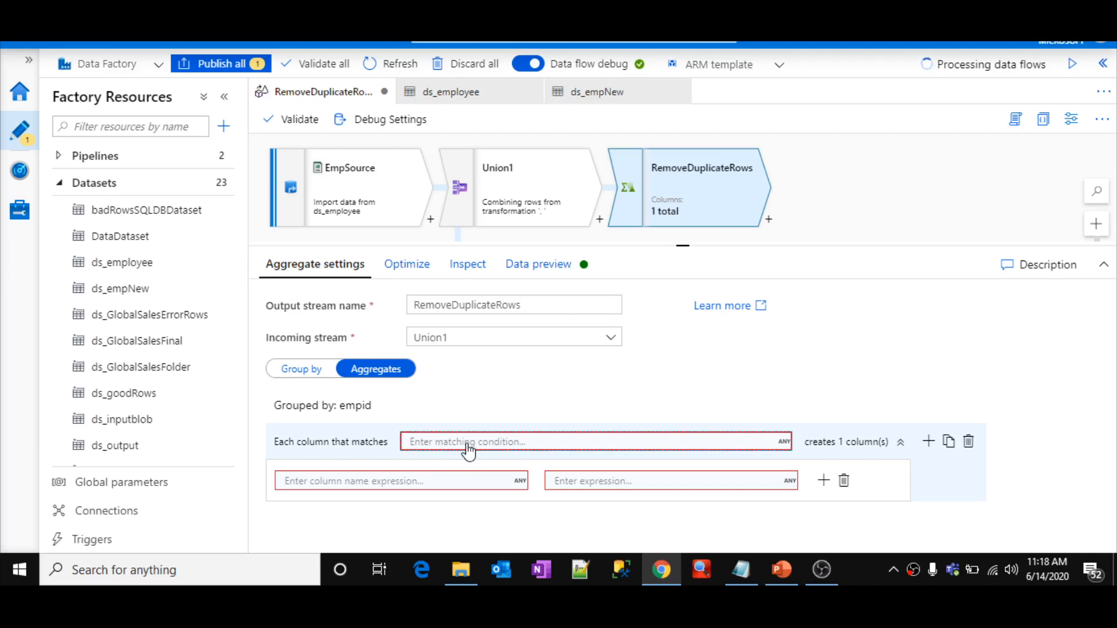
left_click(468, 451)
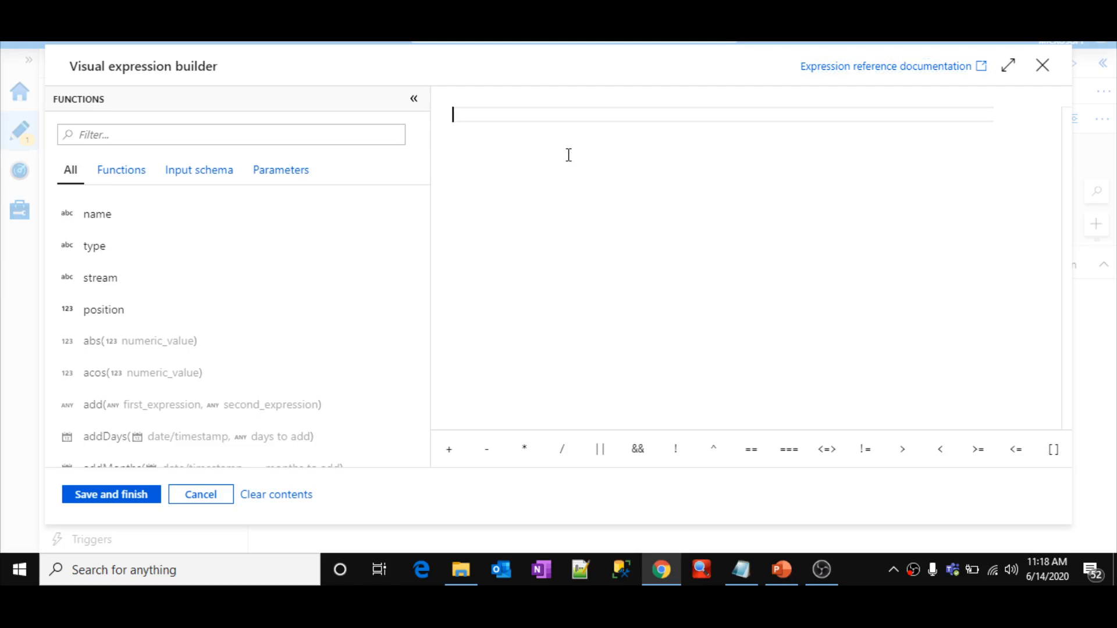
left_click(129, 218)
type("empid")
left_click(736, 567)
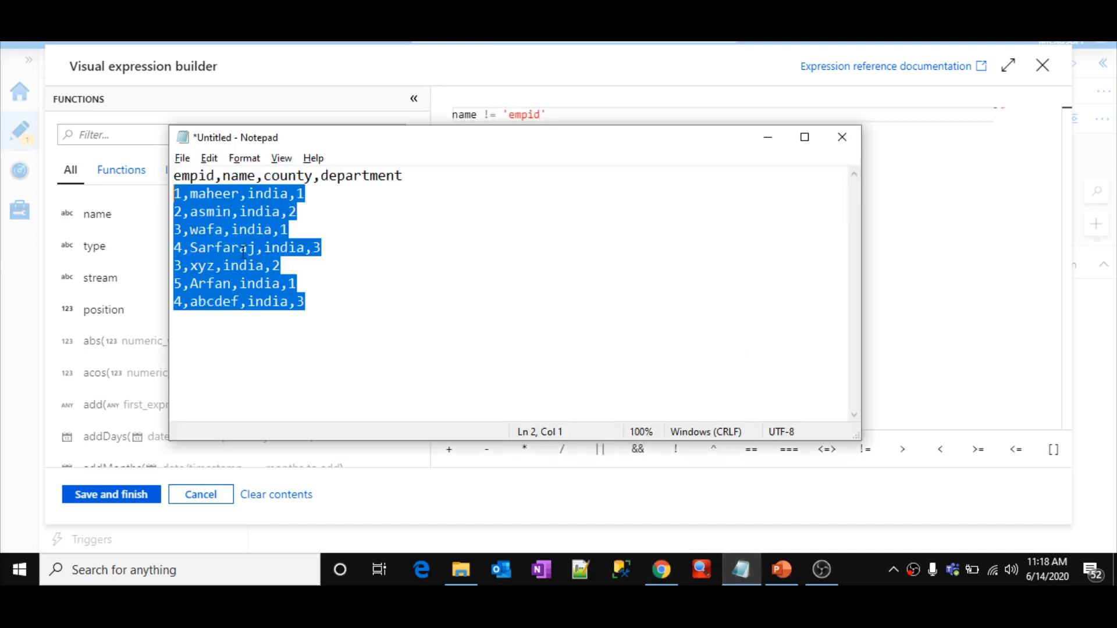
triple_click(191, 179)
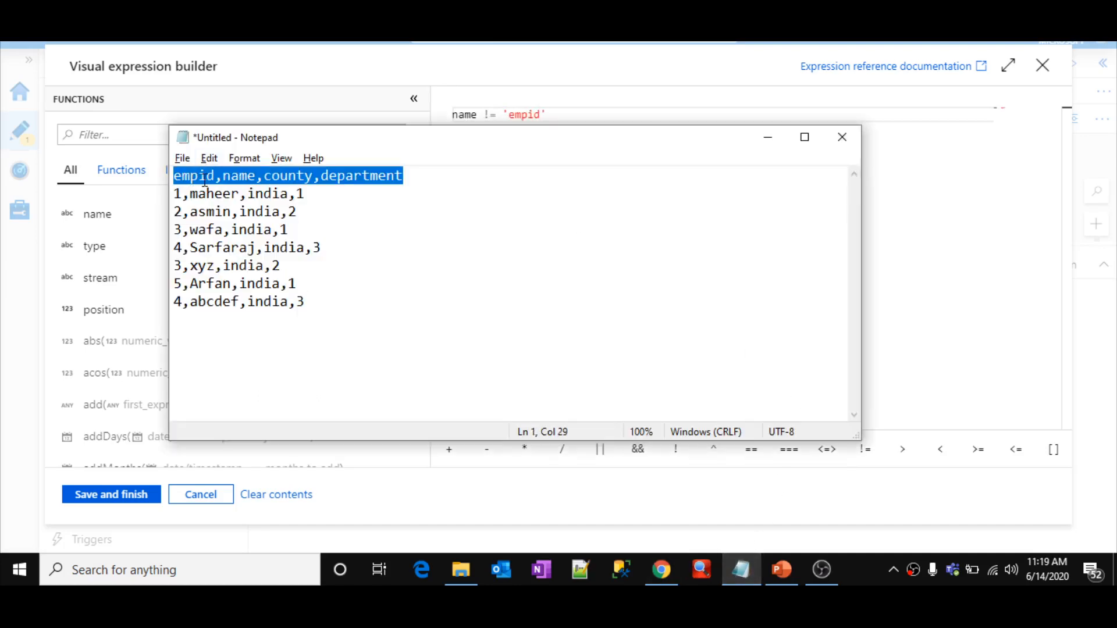
left_click_drag(219, 178, 181, 178)
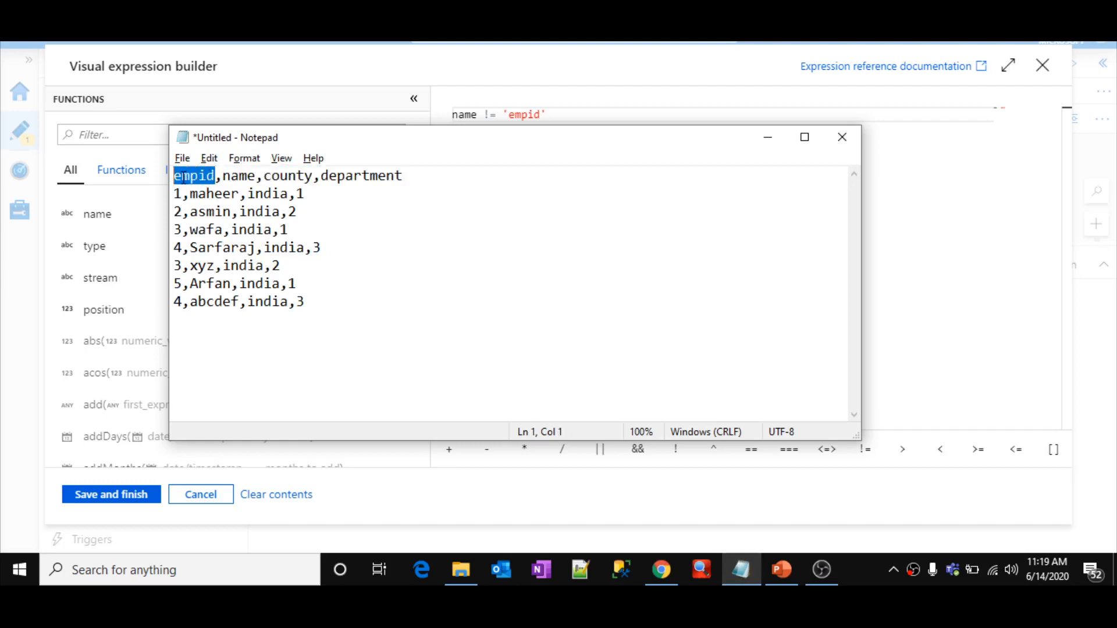
left_click(905, 213)
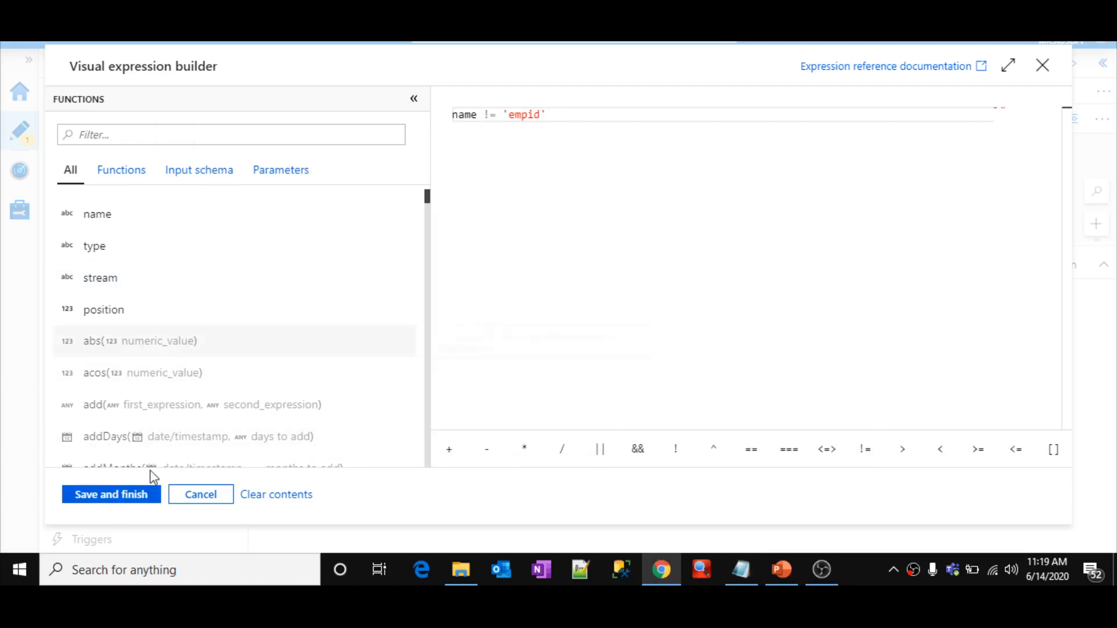
left_click(91, 505)
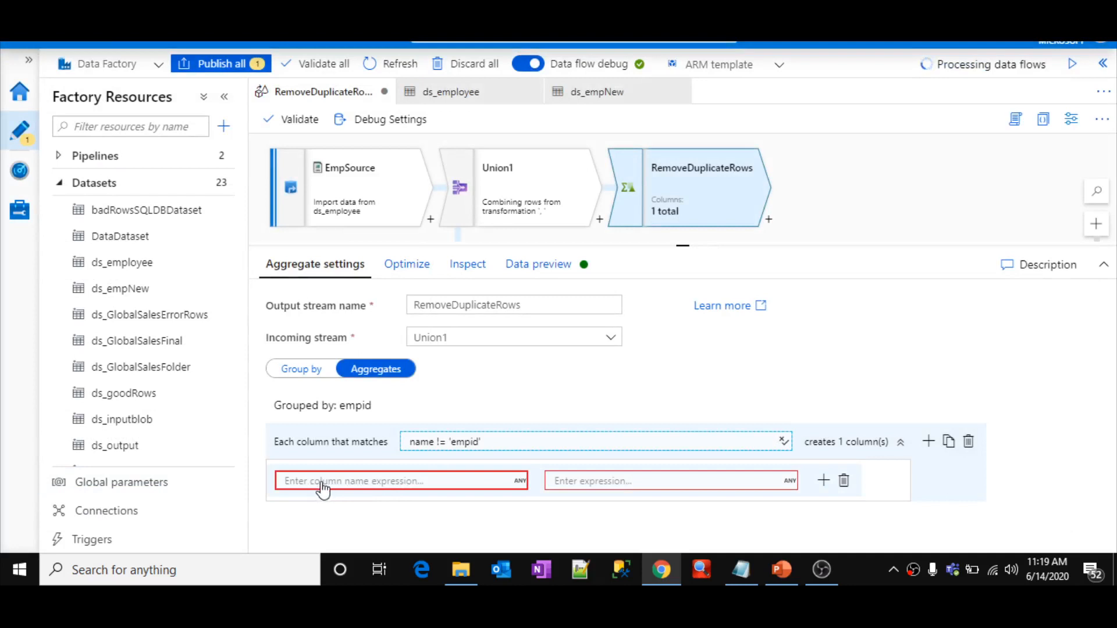
Step: Check the header columns in Notepad and set the column pattern's column name expression to $$
left_click(741, 570)
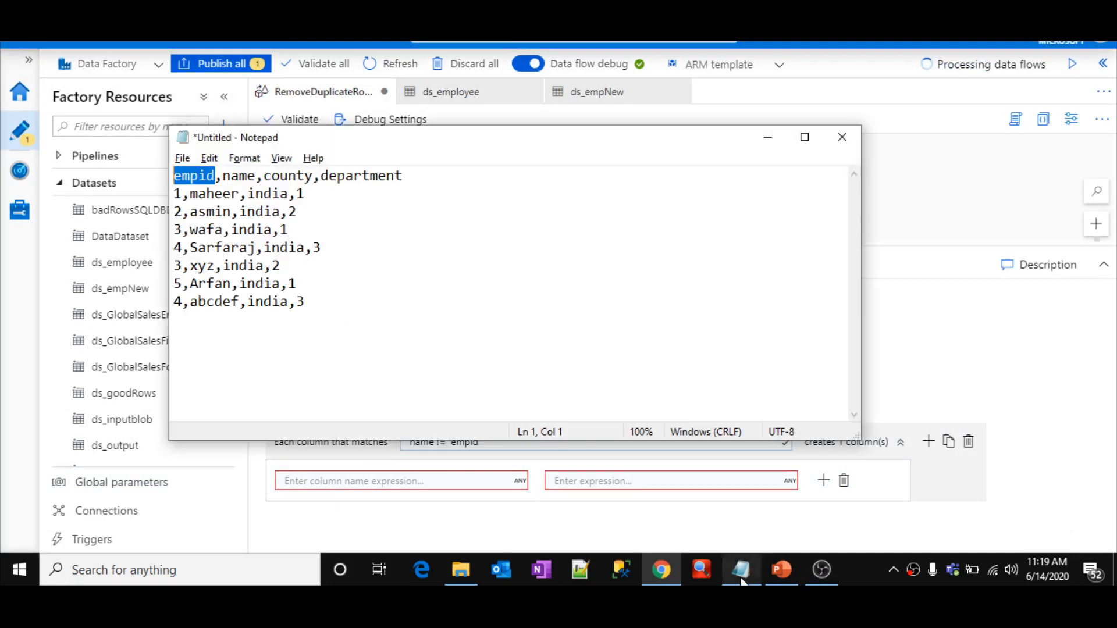
triple_click(240, 175)
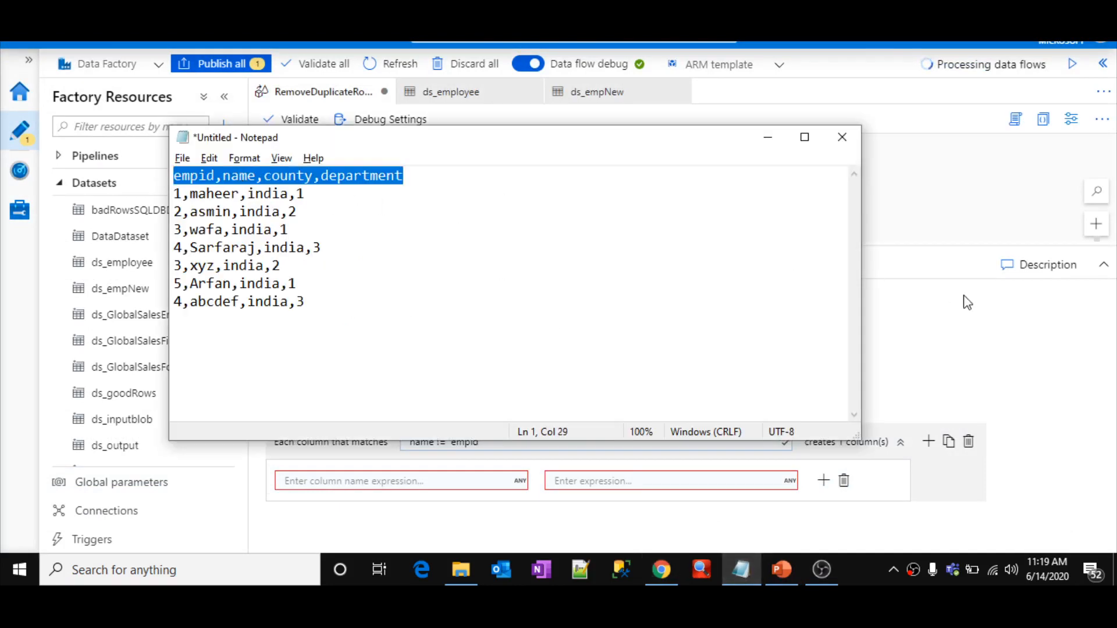
left_click(961, 323)
left_click_drag(961, 323, 540, 406)
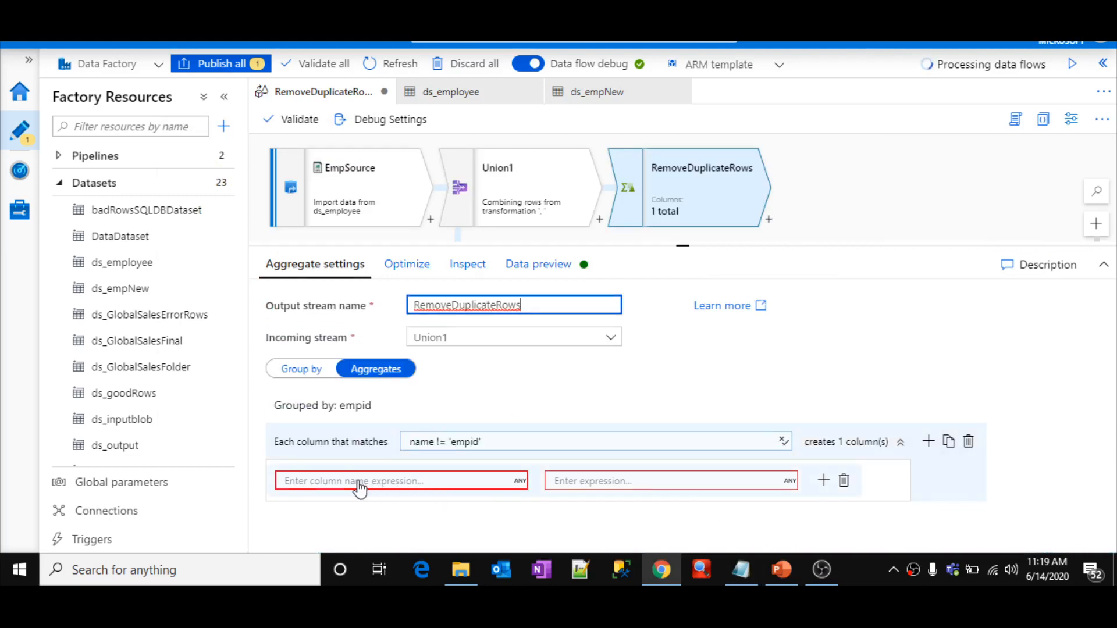
left_click(309, 481)
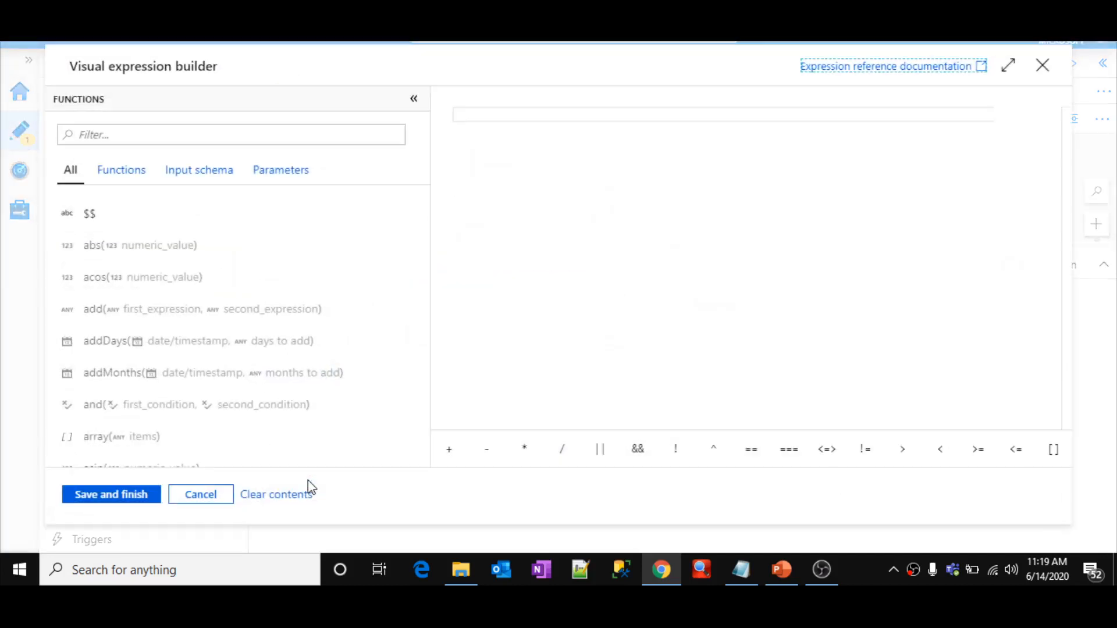
left_click(519, 122)
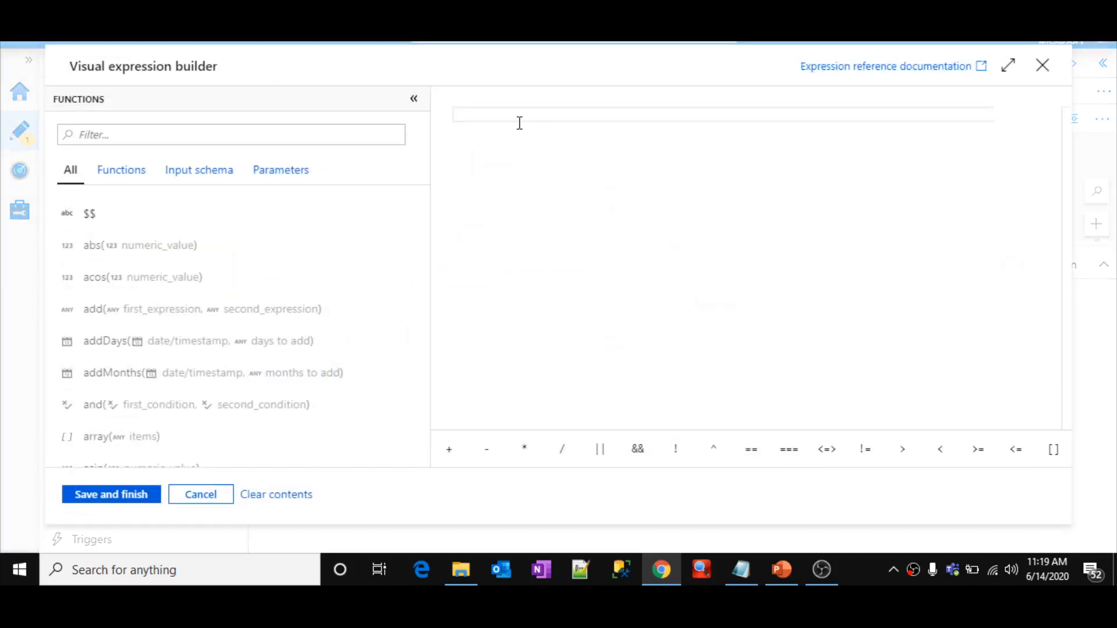
left_click(103, 222)
left_click(105, 498)
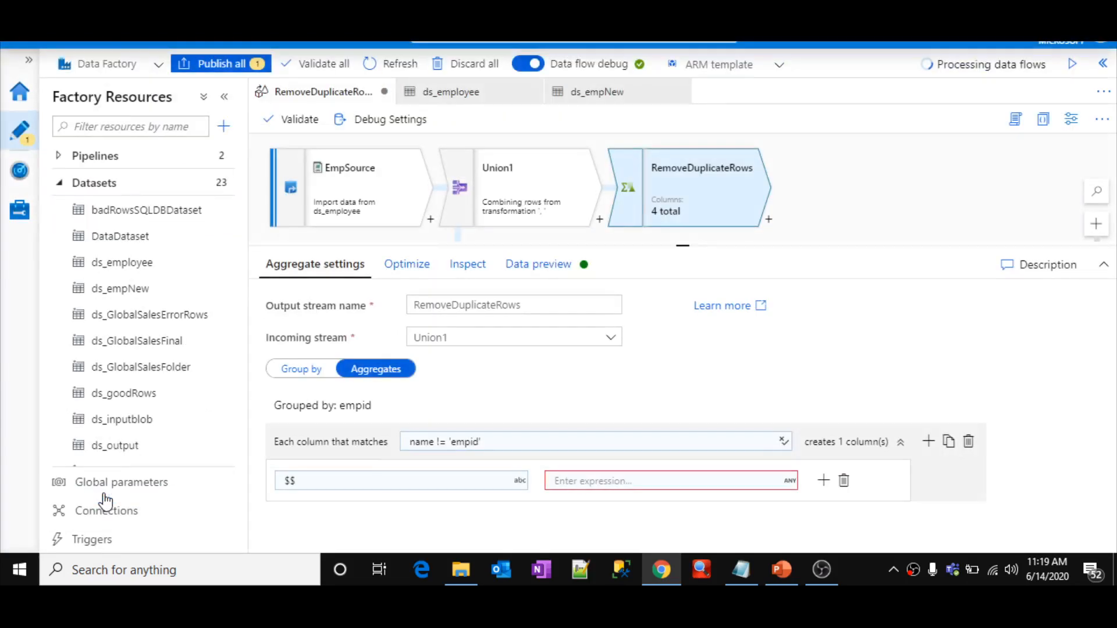
Step: Enter $$ as the column pattern's value expression and compare the two rows with empid 3 in the Notepad sample data
left_click(594, 486)
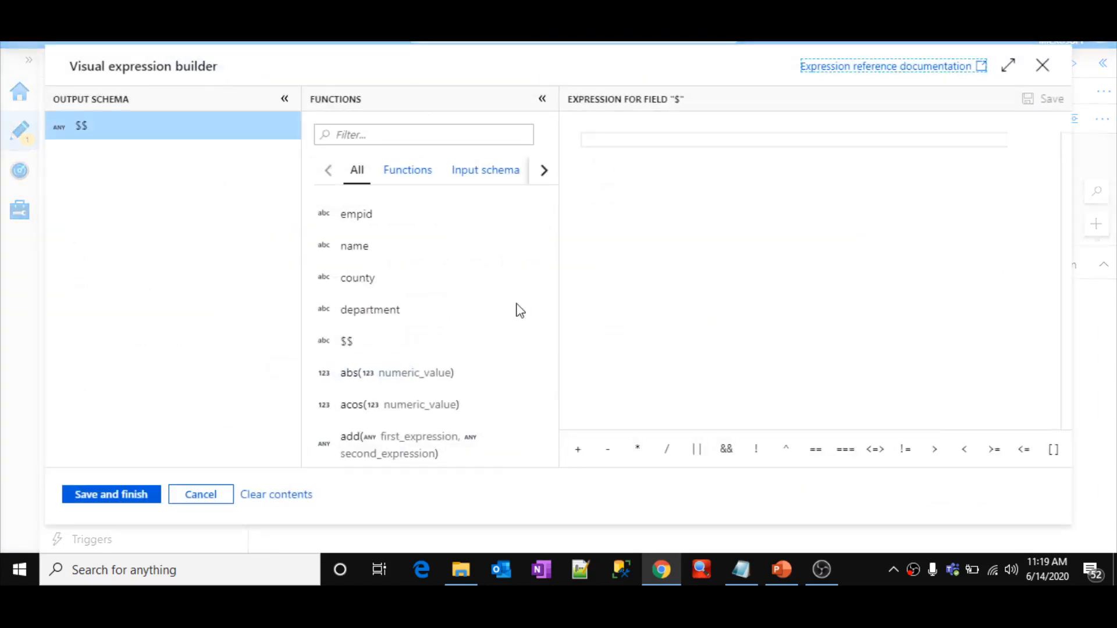
left_click(347, 348)
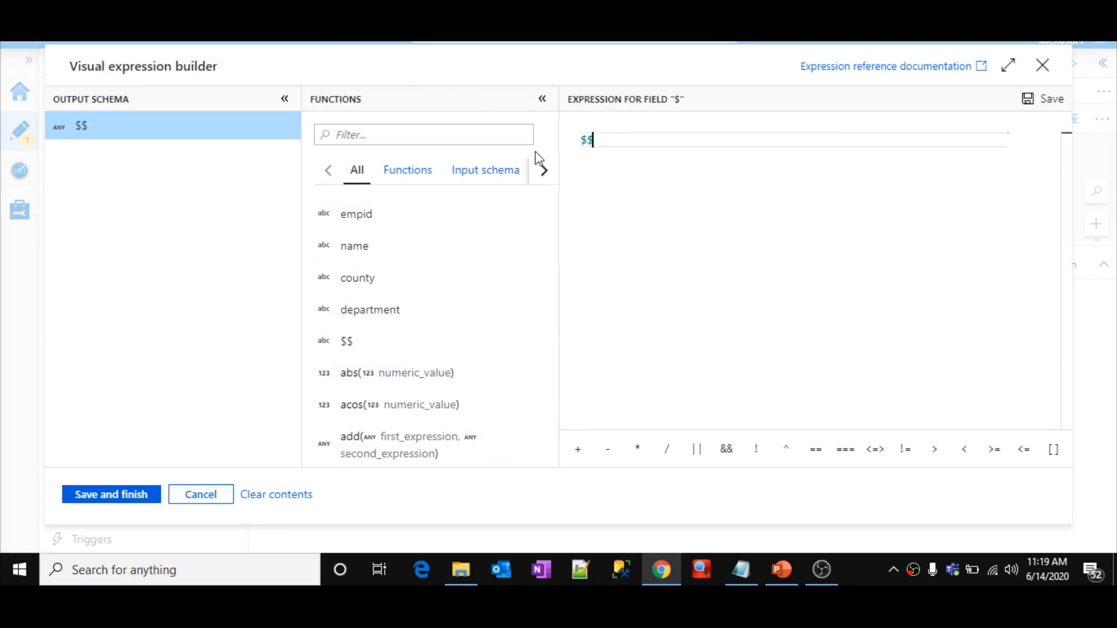
left_click(745, 563)
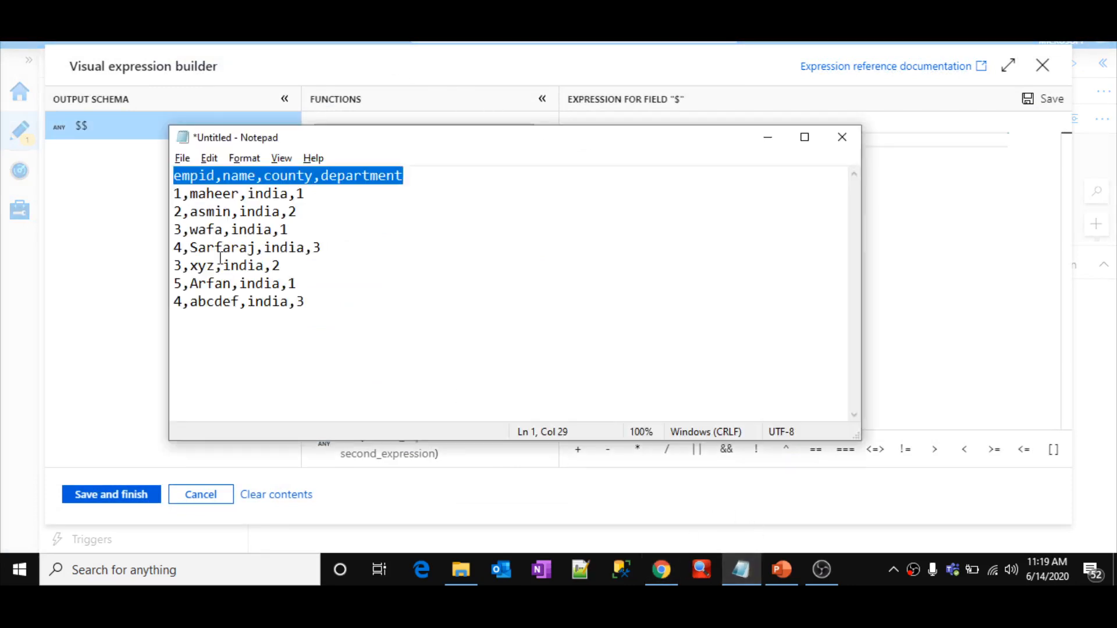
left_click_drag(174, 230, 215, 266)
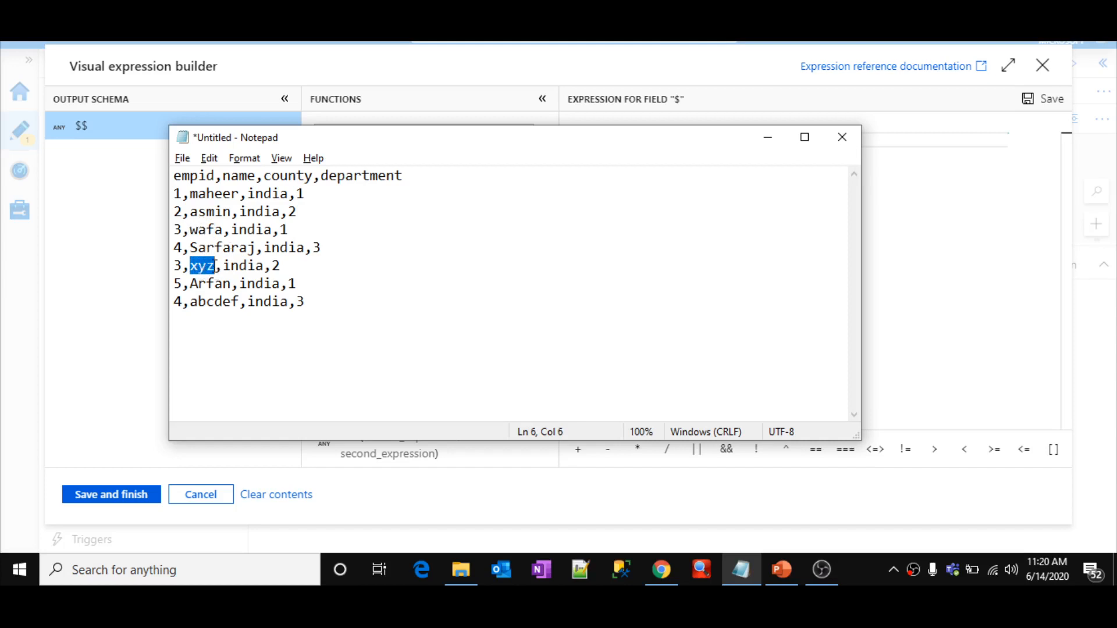
left_click(174, 229)
left_click_drag(175, 229, 314, 227)
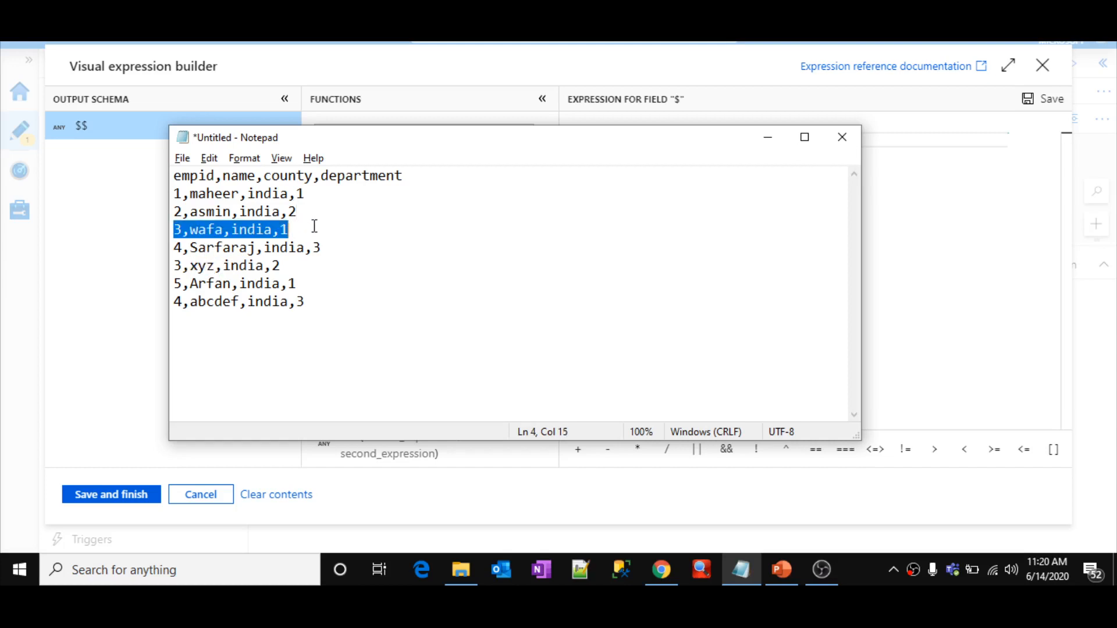
left_click(175, 266)
left_click_drag(175, 266, 296, 266)
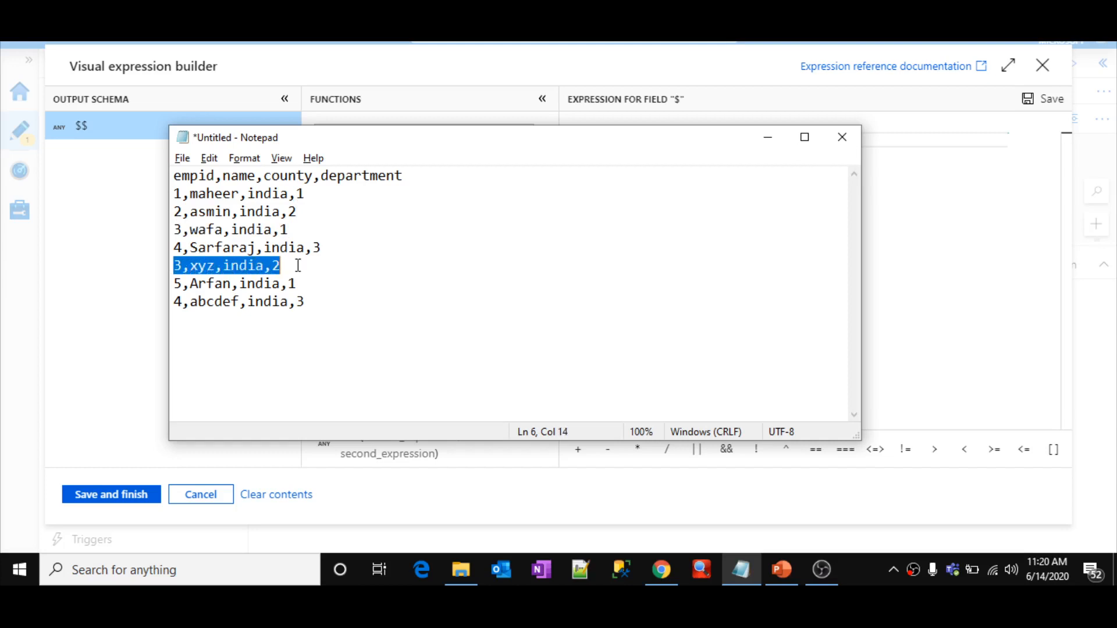
left_click(298, 265)
left_click(899, 236)
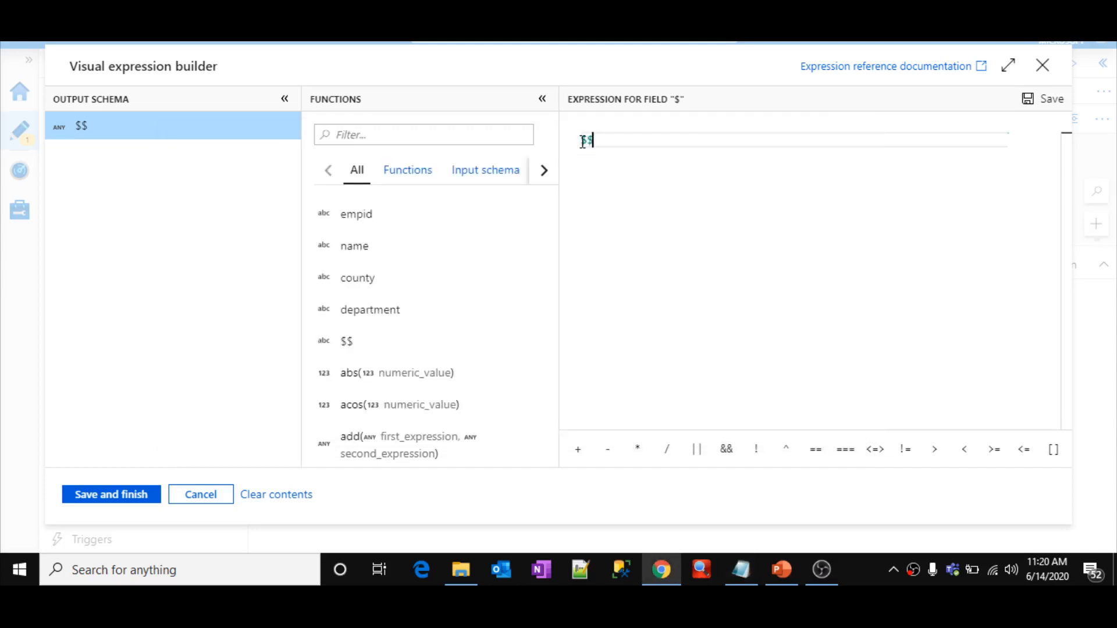
Step: Wrap the value expression in the first function so that it reads first($$), and save it
key("Home")
type("first")
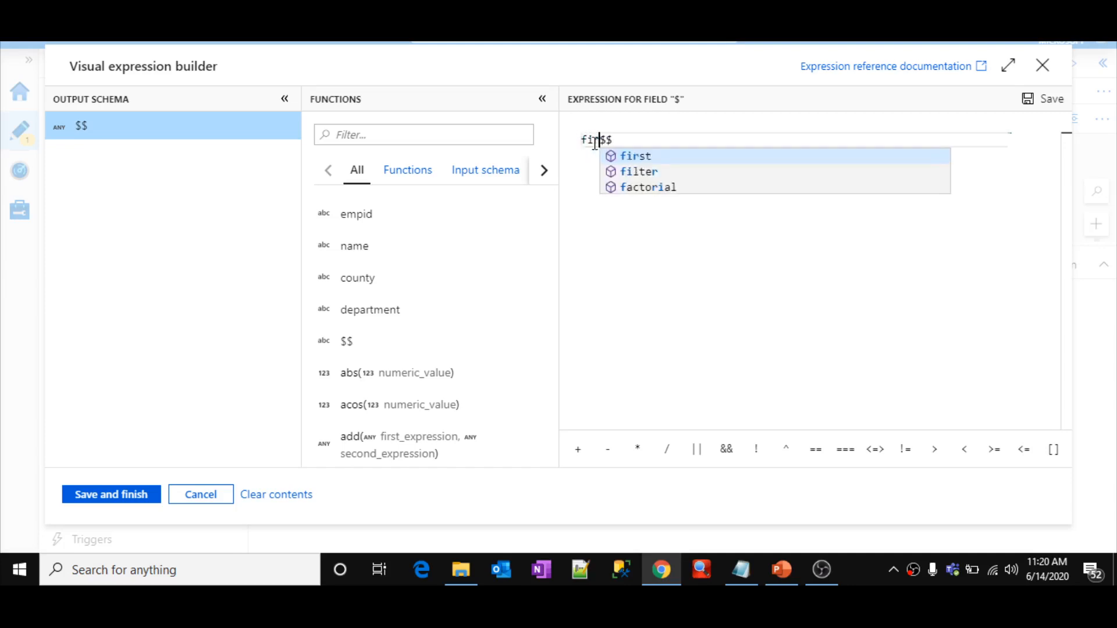
type("(")
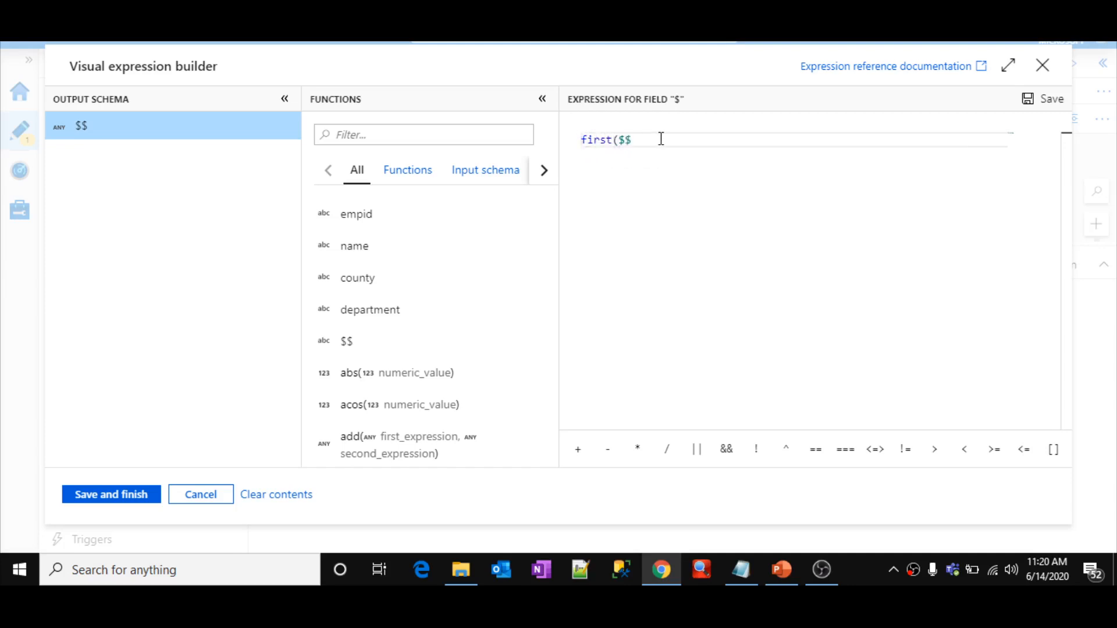
key("End")
type(")")
left_click(111, 494)
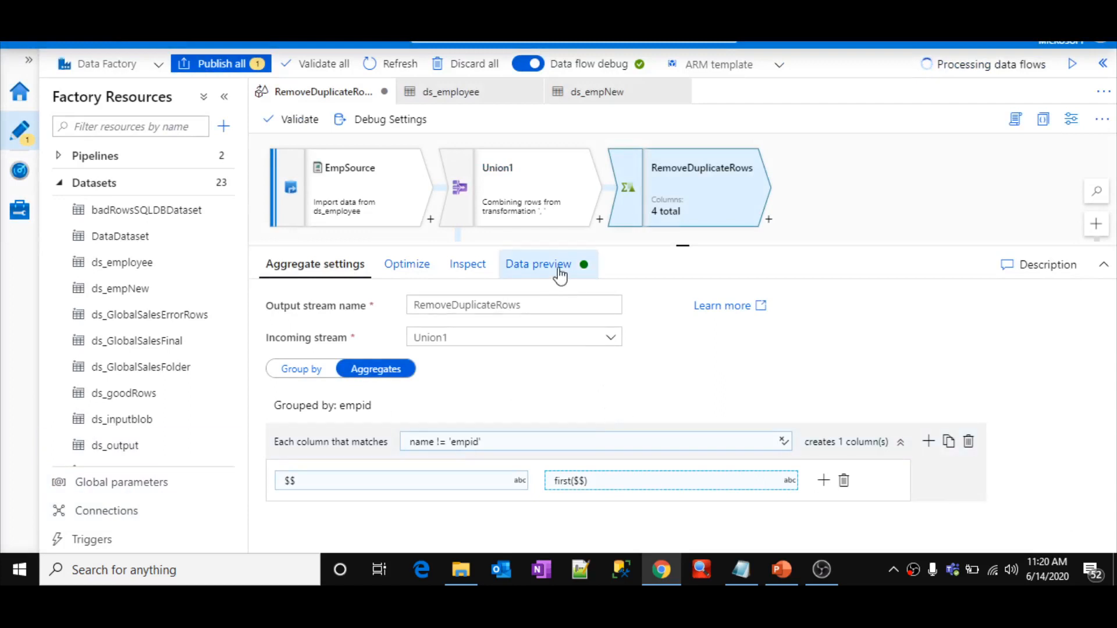
Step: Inspect the output schema of RemoveDuplicateRows and fetch its data preview in an enlarged pane
left_click(484, 267)
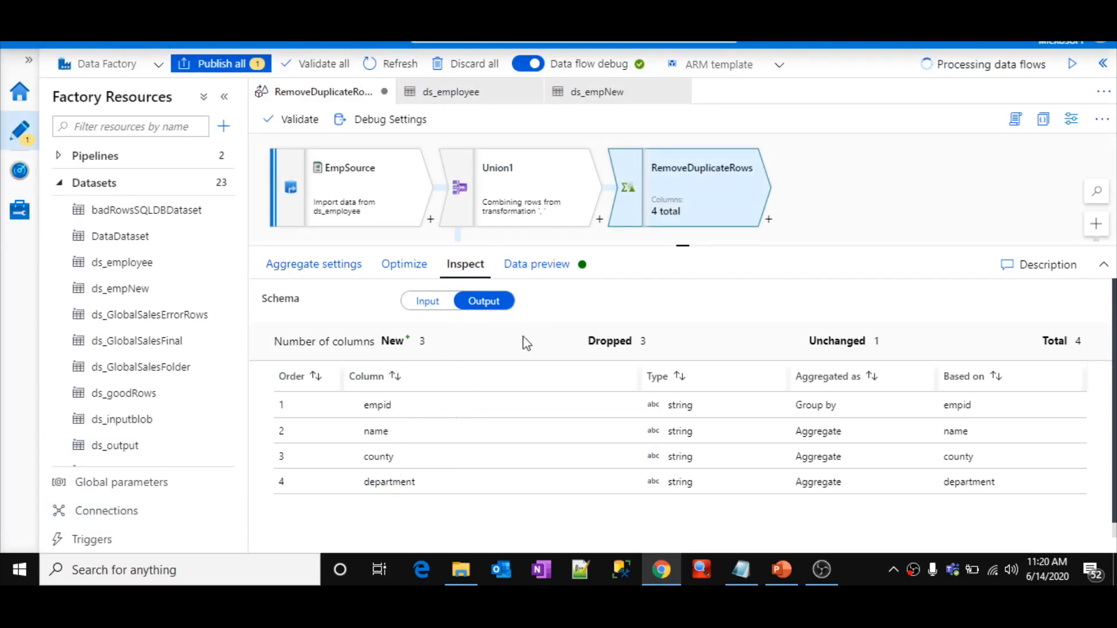
left_click(526, 267)
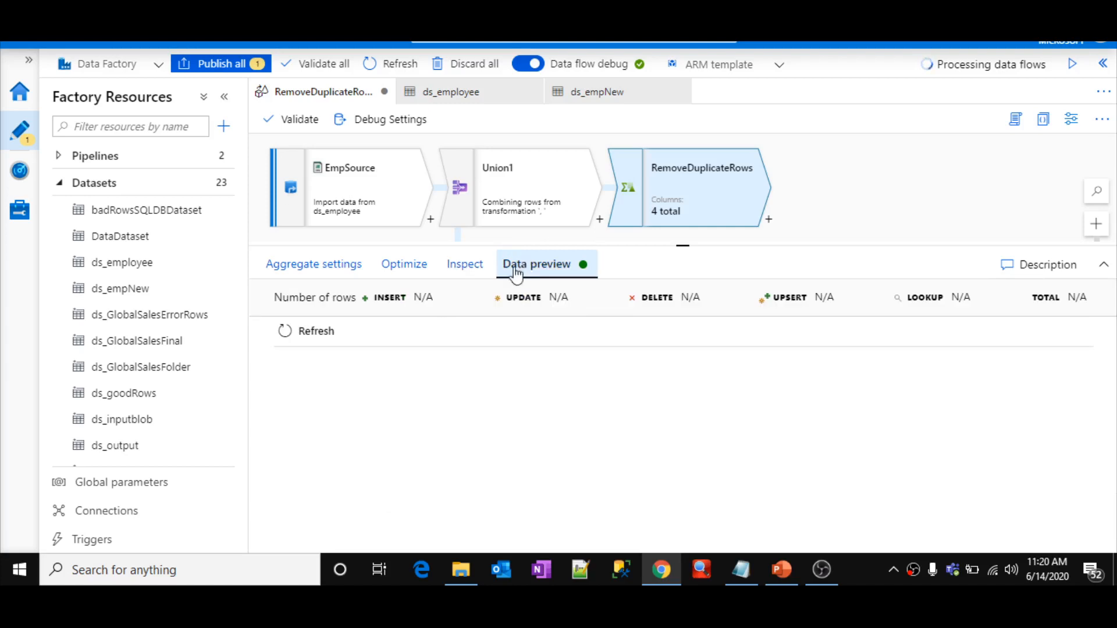
left_click(314, 332)
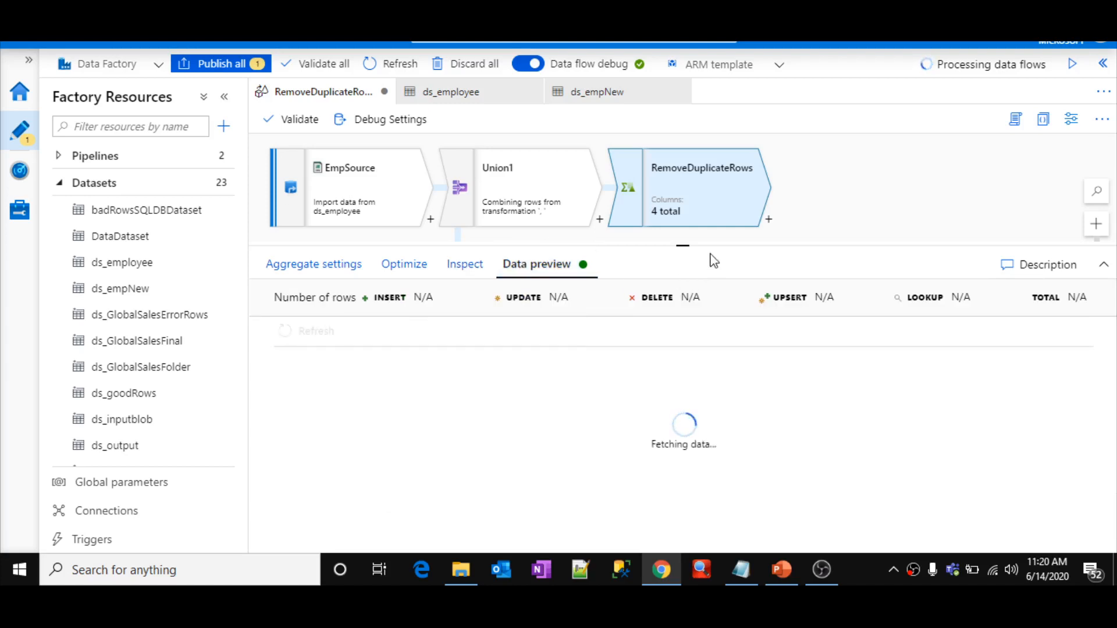
left_click_drag(706, 248, 705, 175)
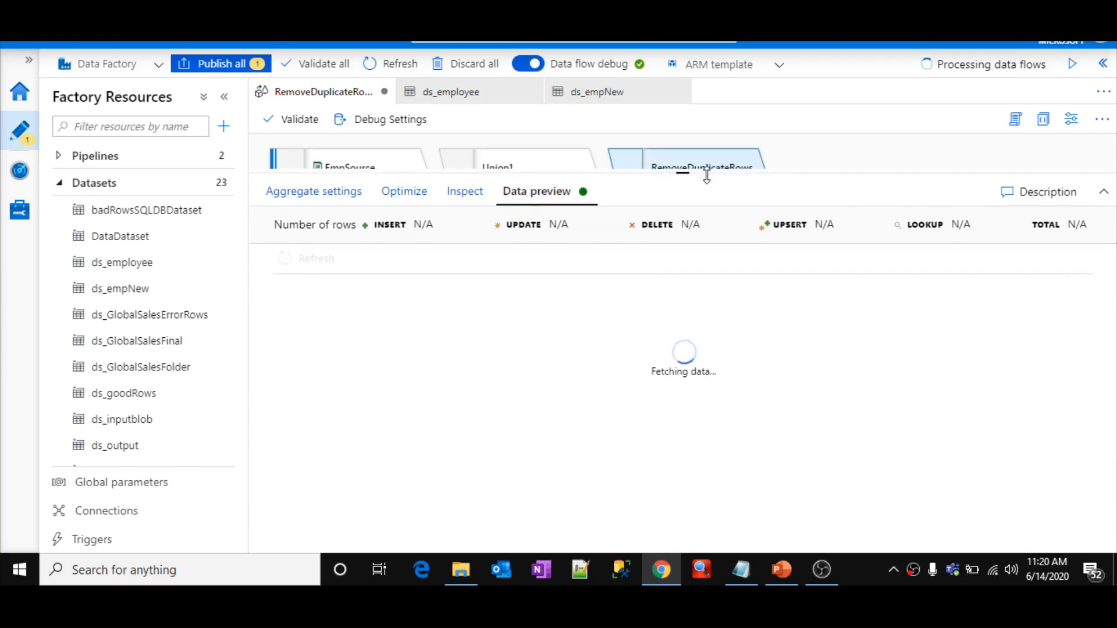
Step: Compare the two empid 3 rows and check the last empid 4 row in the Notepad sample data
left_click(742, 570)
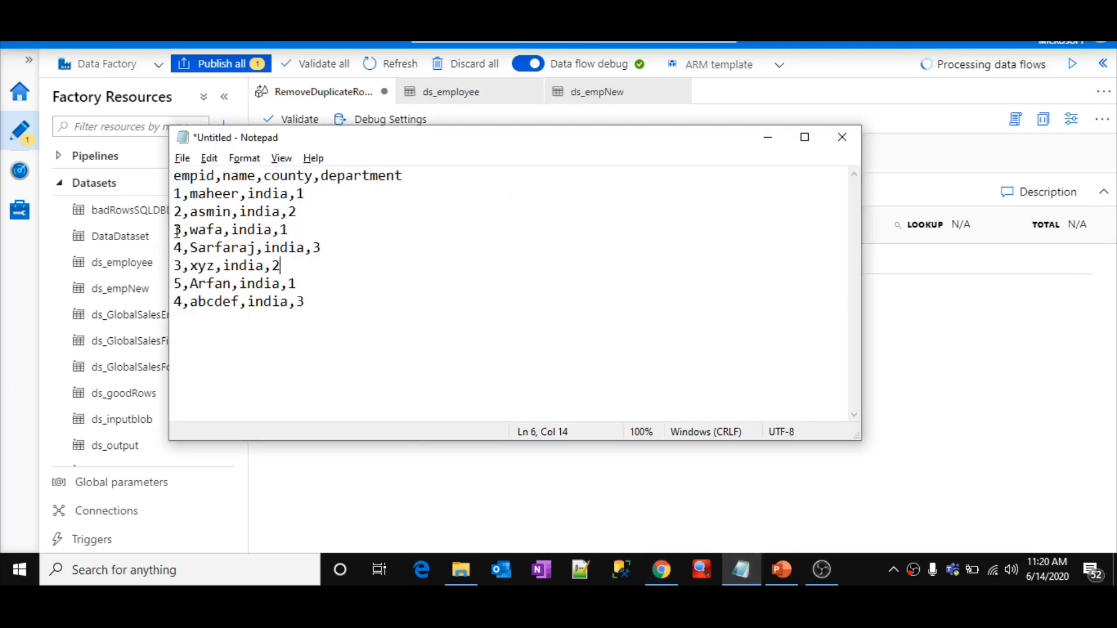
left_click_drag(174, 230, 321, 229)
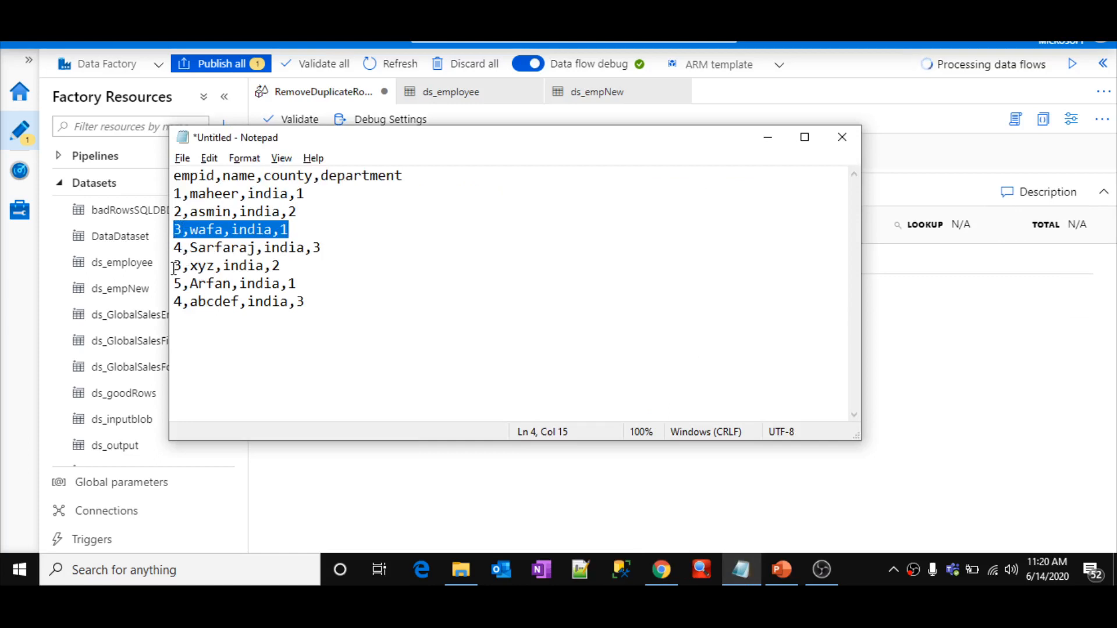
left_click_drag(174, 266, 310, 274)
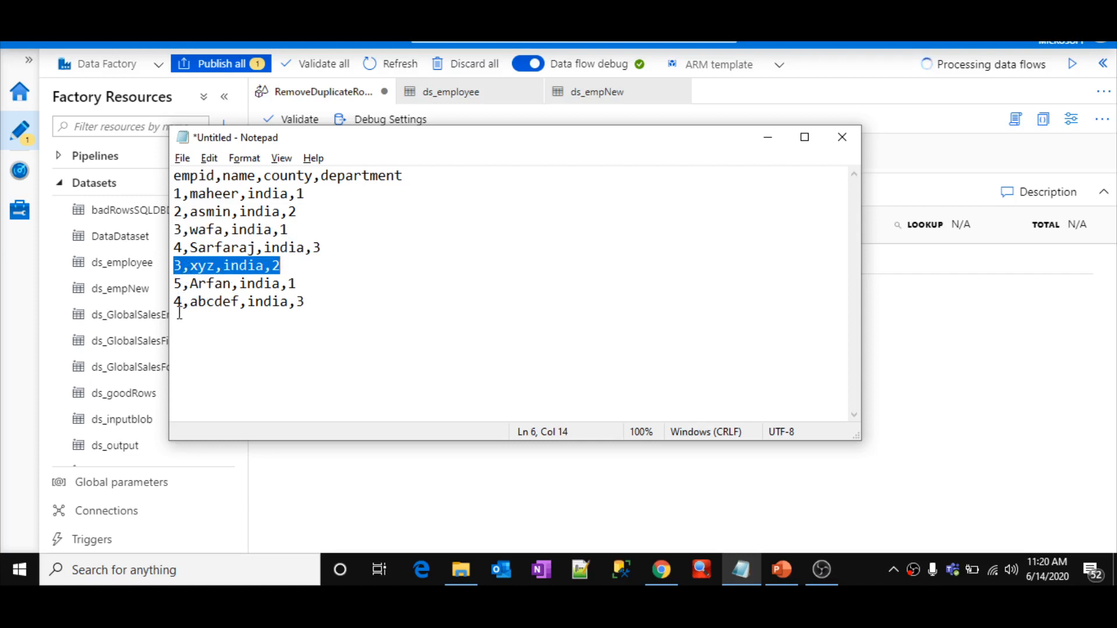
left_click_drag(173, 303, 336, 303)
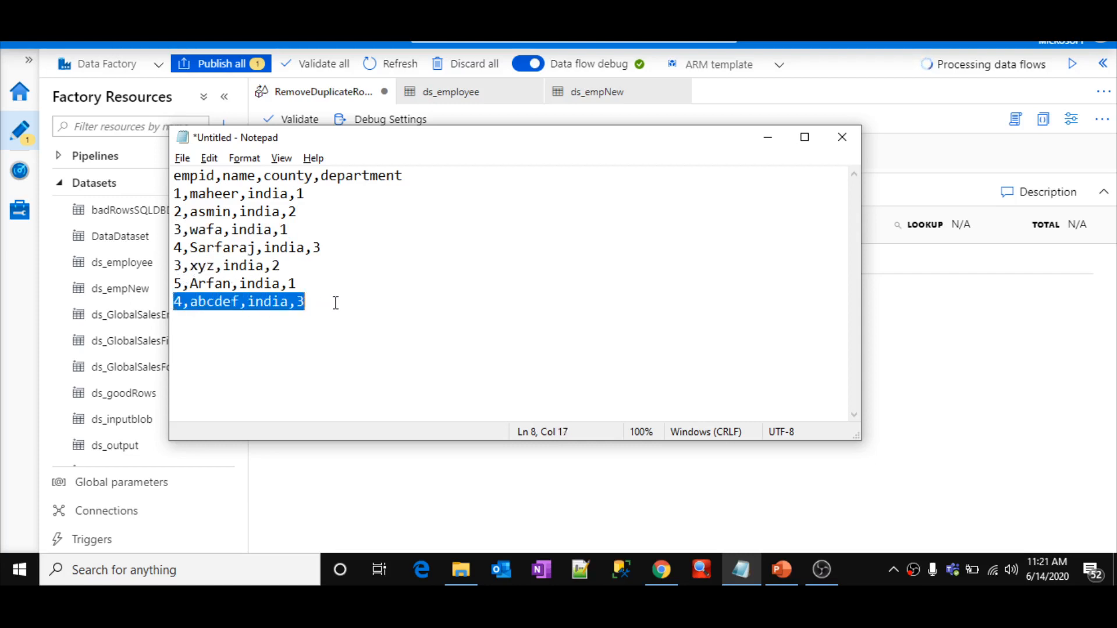
left_click(335, 303)
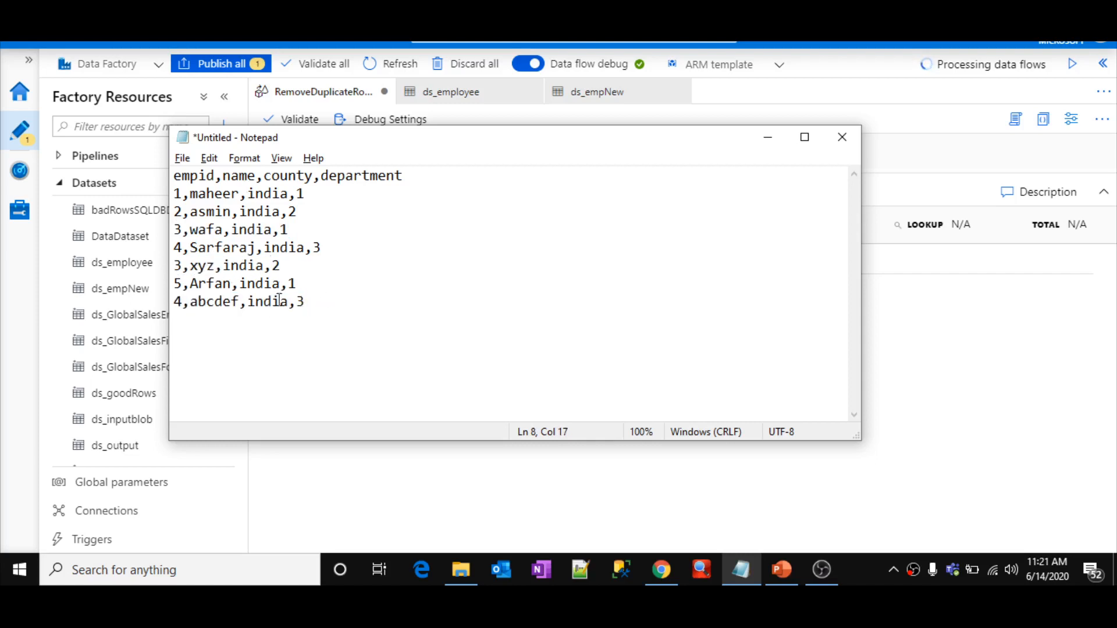
Step: Return to the data flow and check which rows the RemoveDuplicateRows preview keeps for empid 3 and 4
left_click(1032, 371)
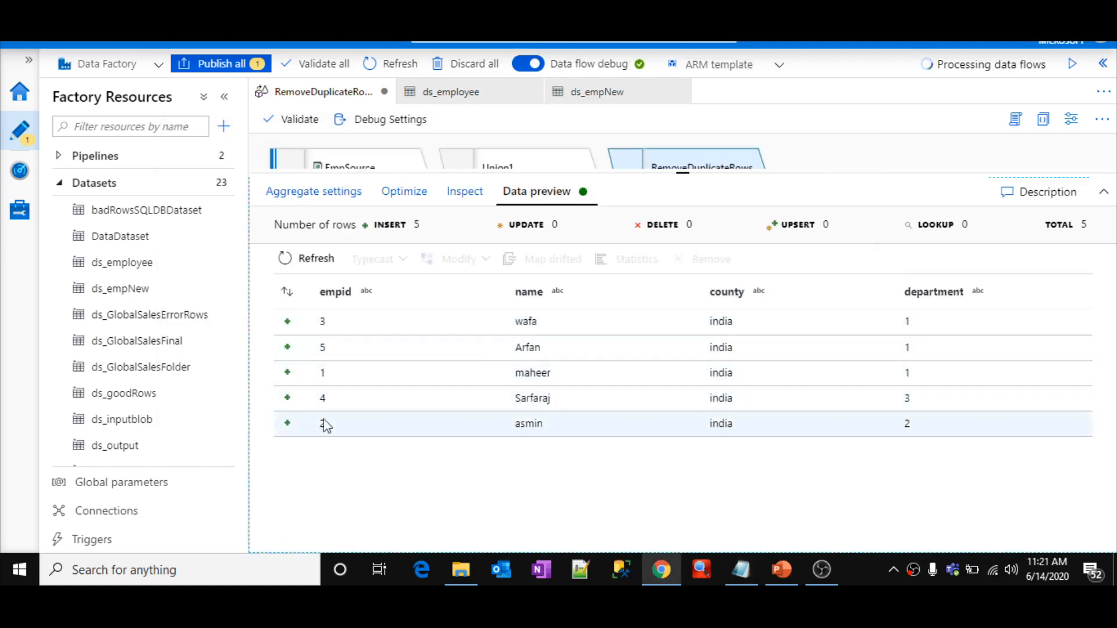
double_click(531, 321)
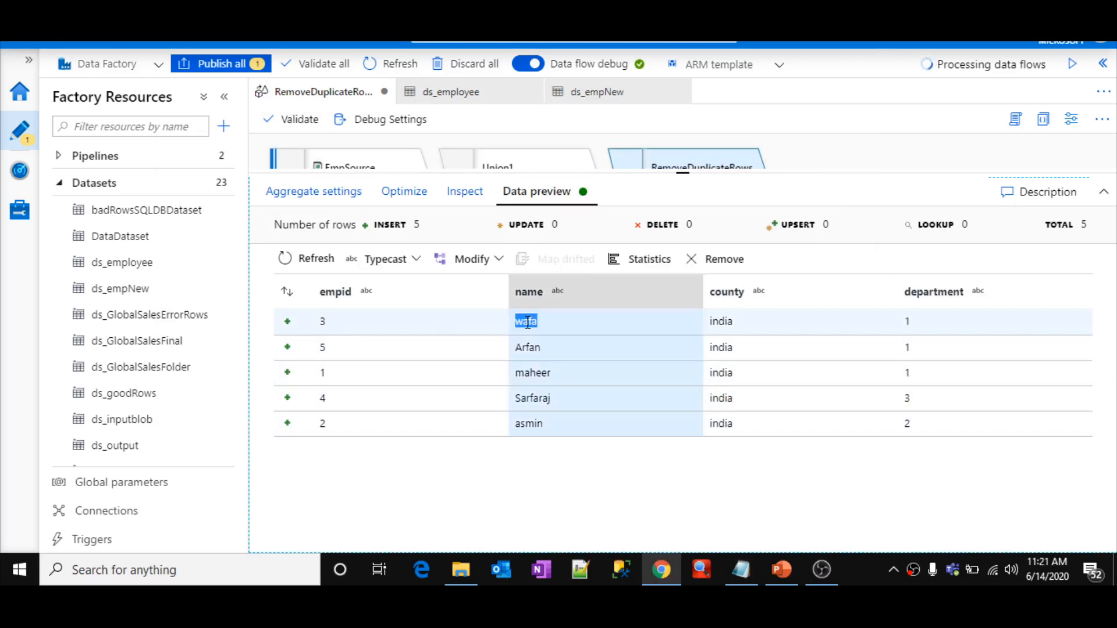
left_click(325, 403)
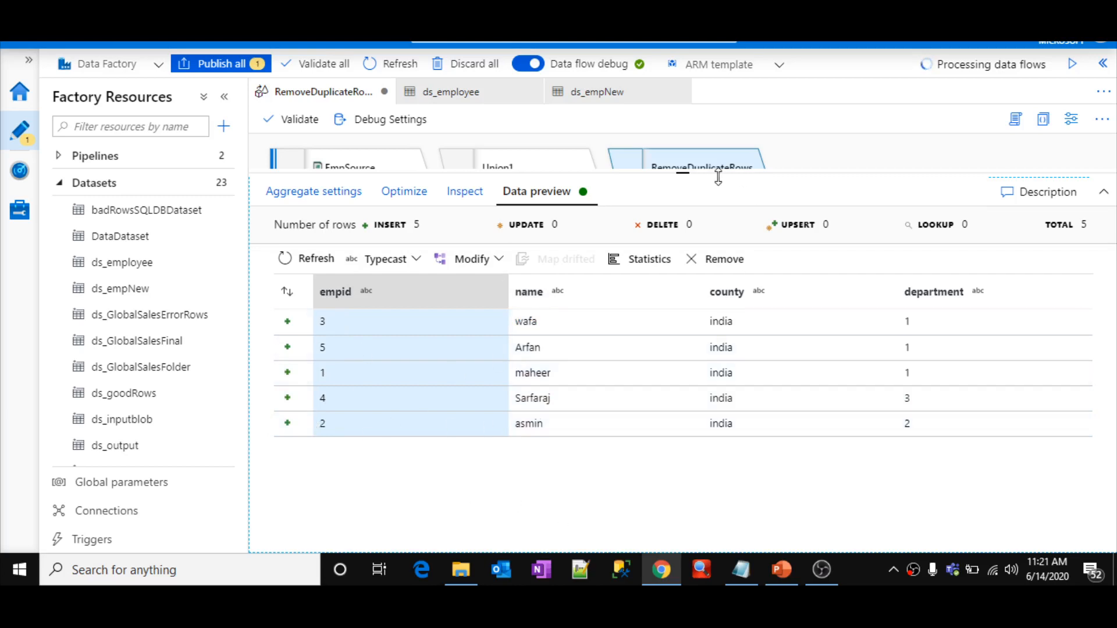
Step: Add a Sort transformation after RemoveDuplicateRows that sorts by empid in ascending order
left_click_drag(719, 176, 721, 285)
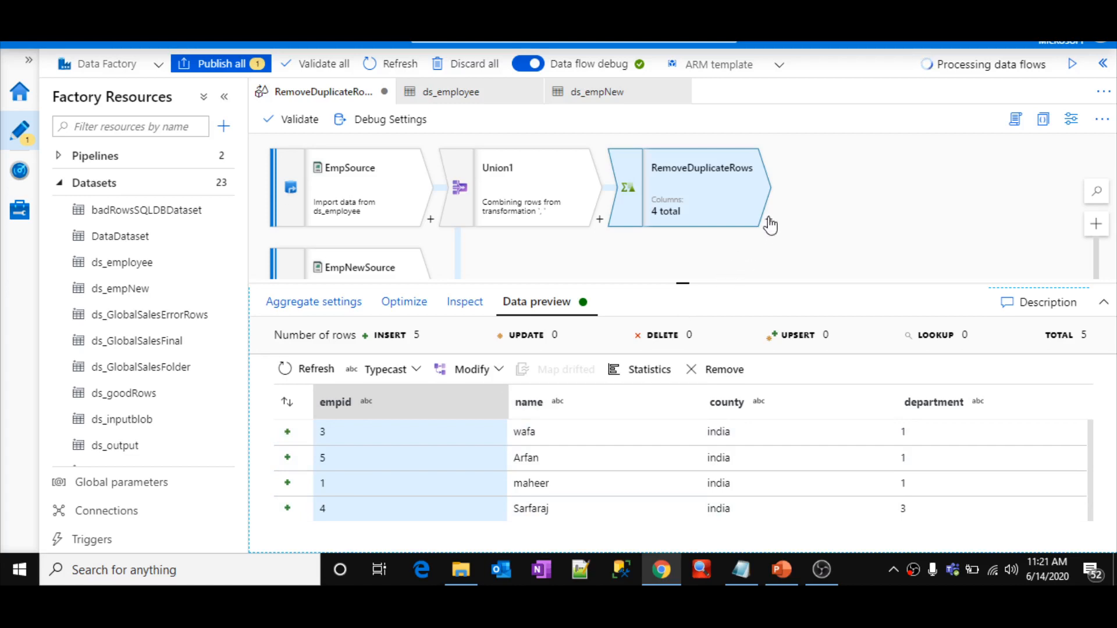
left_click(768, 222)
left_click_drag(913, 256, 915, 381)
left_click(819, 430)
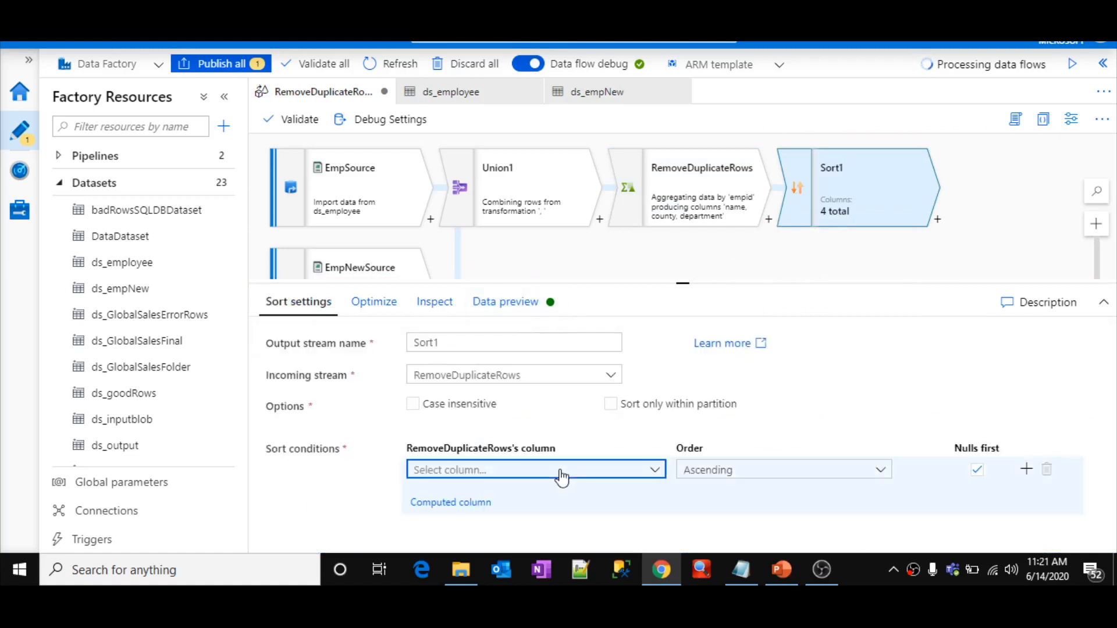
left_click(560, 472)
left_click(464, 524)
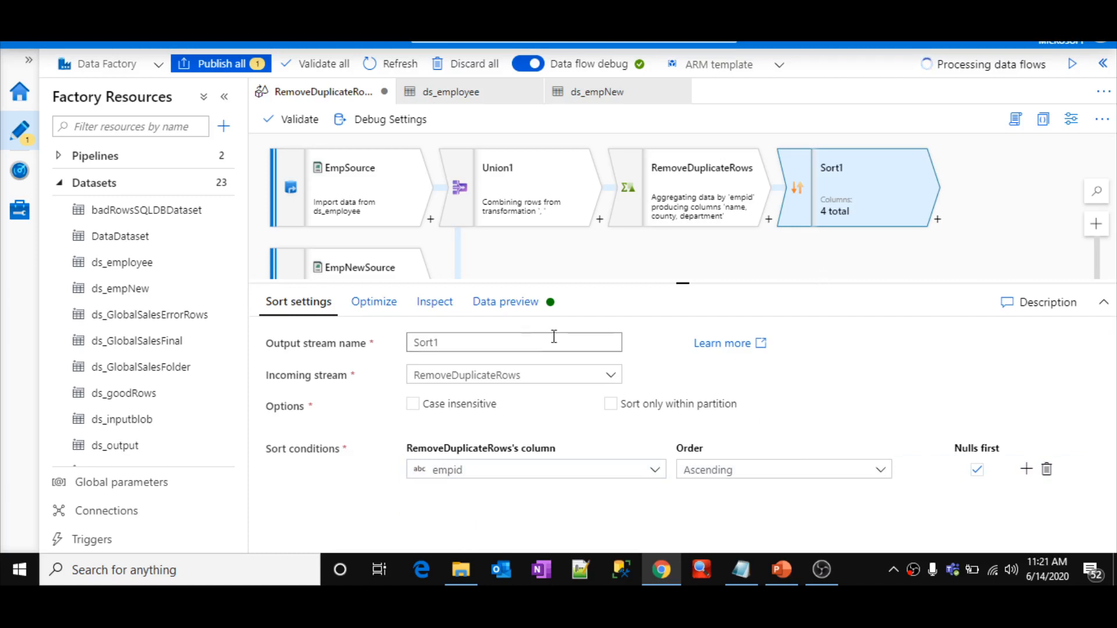
Step: Change the column pattern's value expression in the RemoveDuplicateRows aggregate to last($$) and save it
left_click(699, 195)
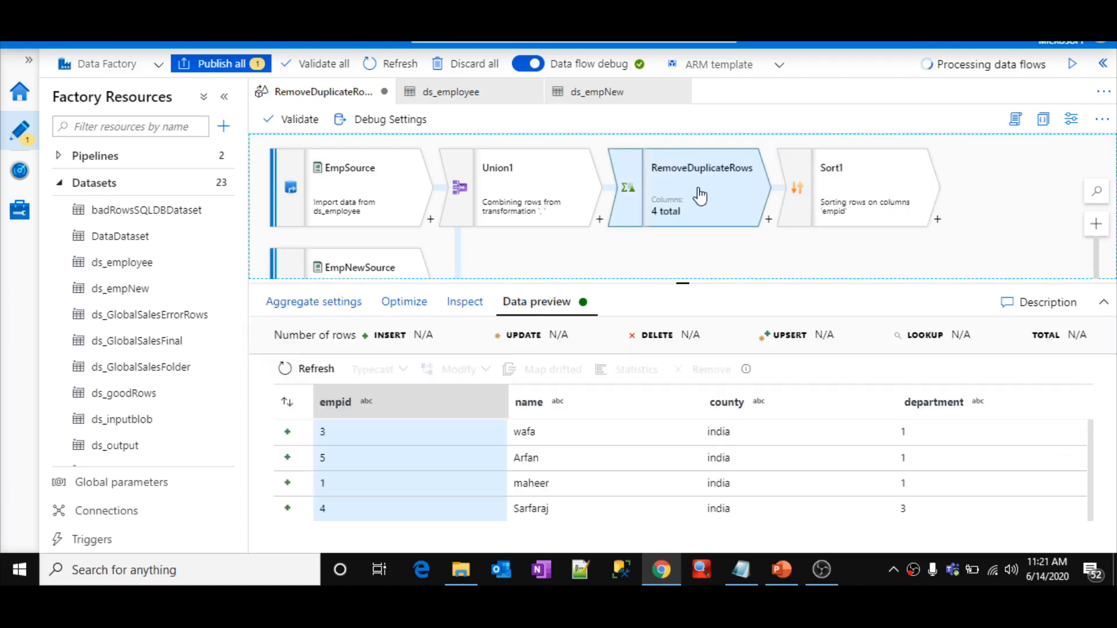
left_click(292, 310)
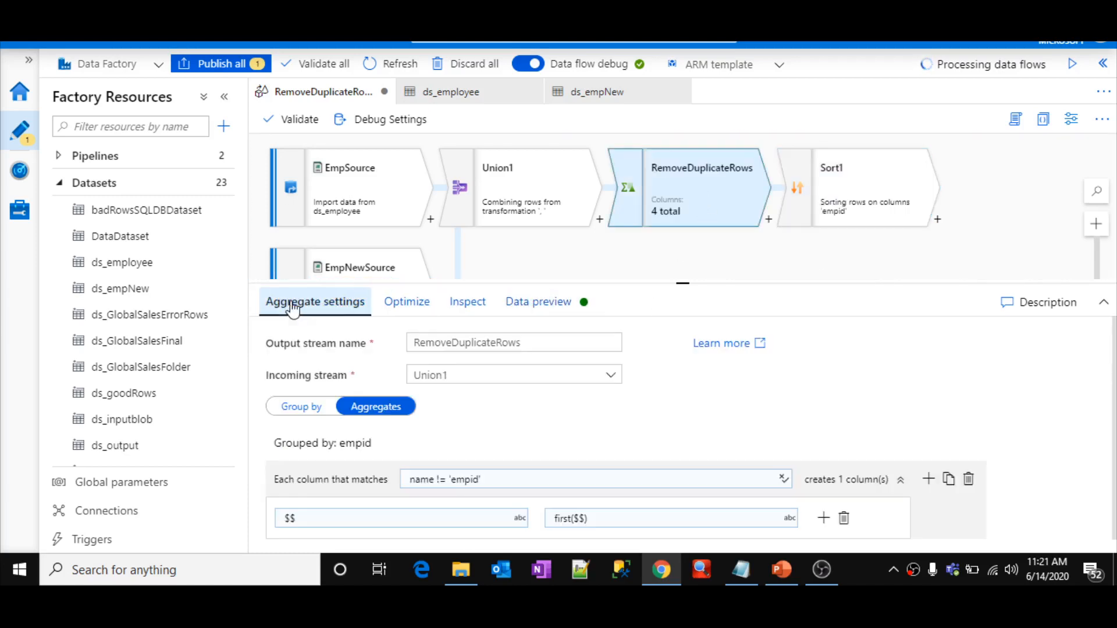
left_click(813, 572)
left_click(811, 569)
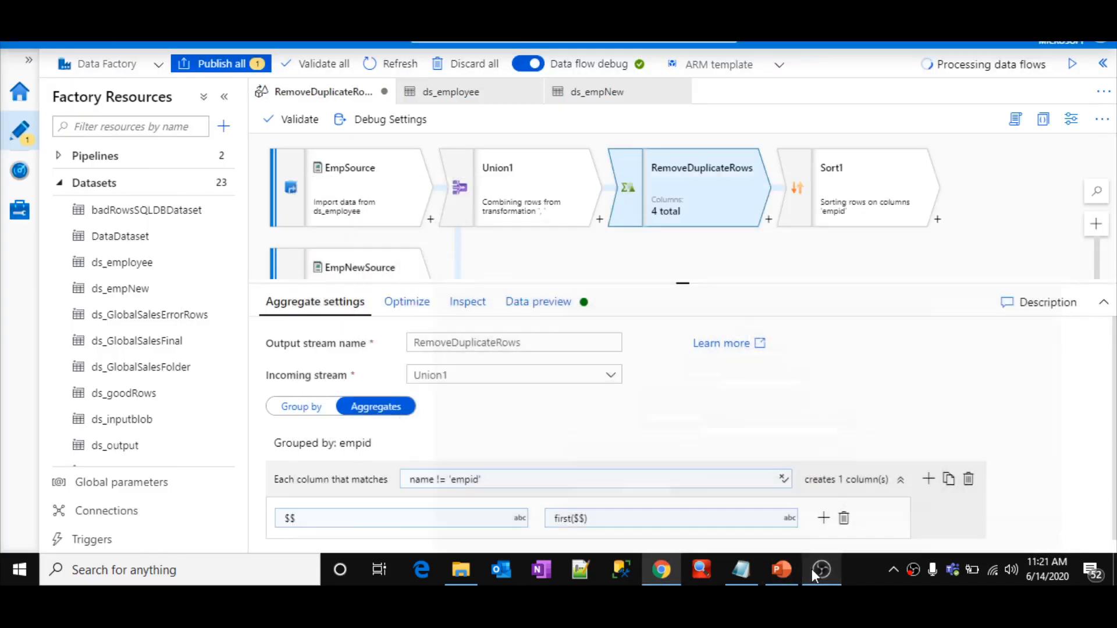
left_click(608, 521)
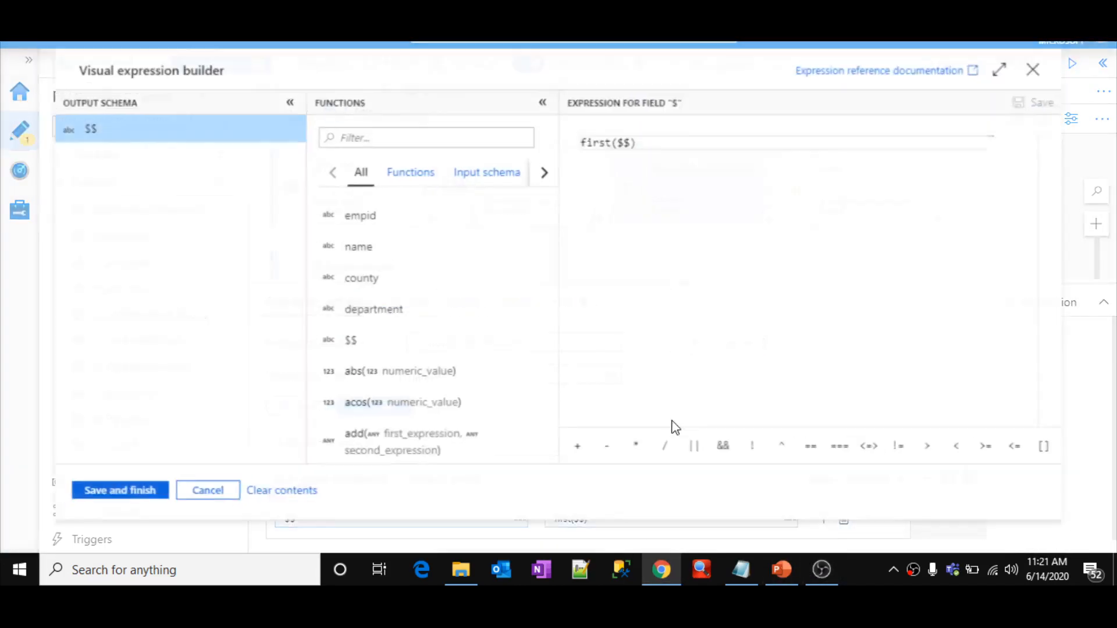
double_click(595, 142)
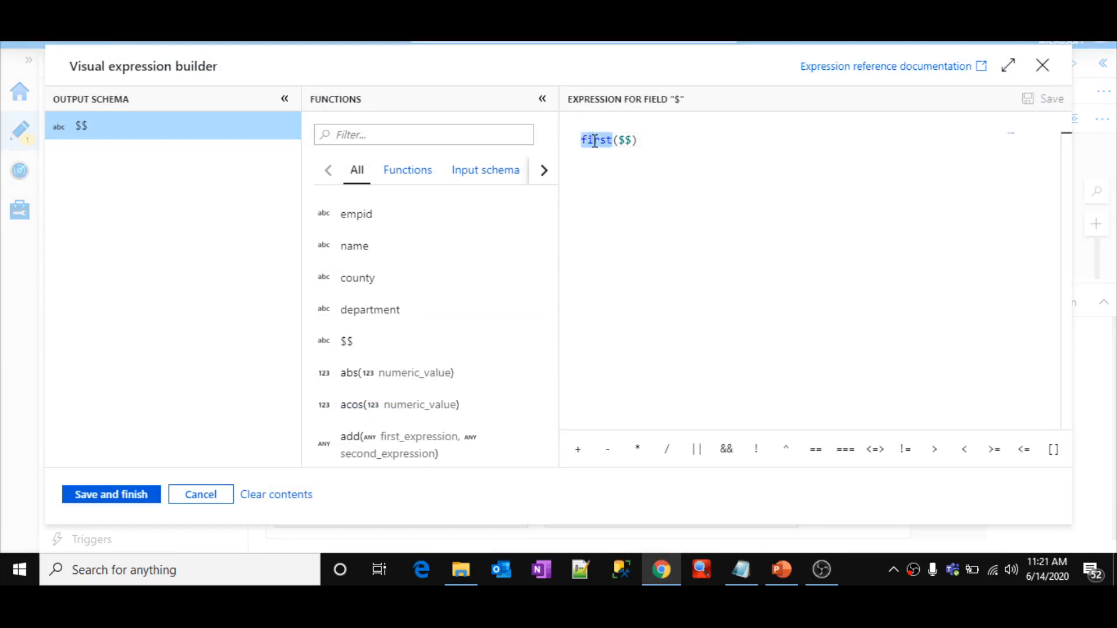
type("last")
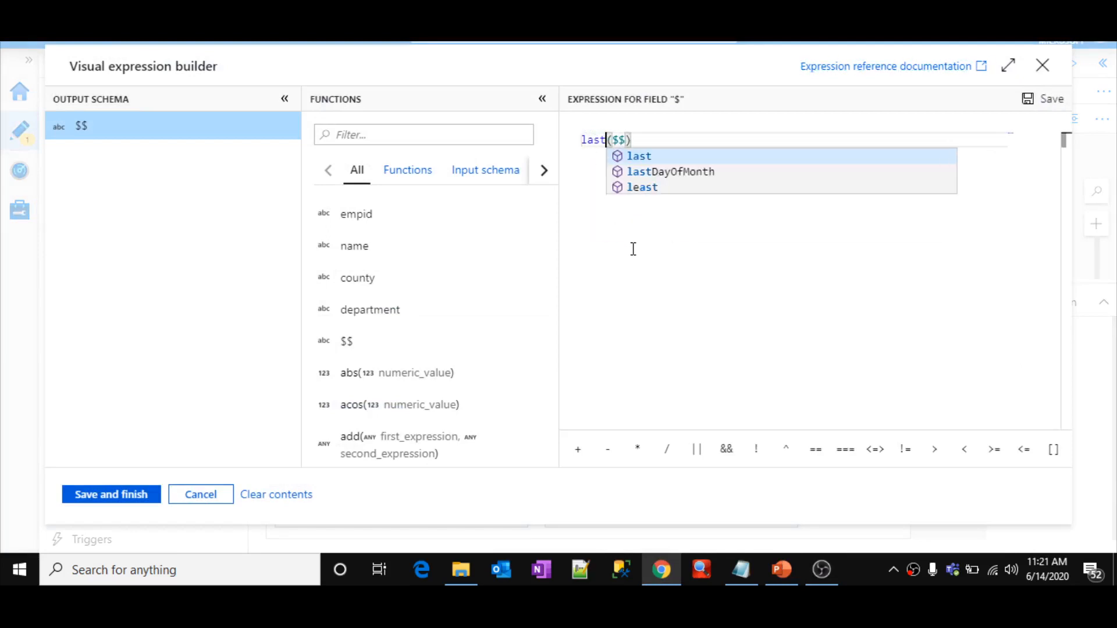
left_click(633, 249)
left_click(98, 496)
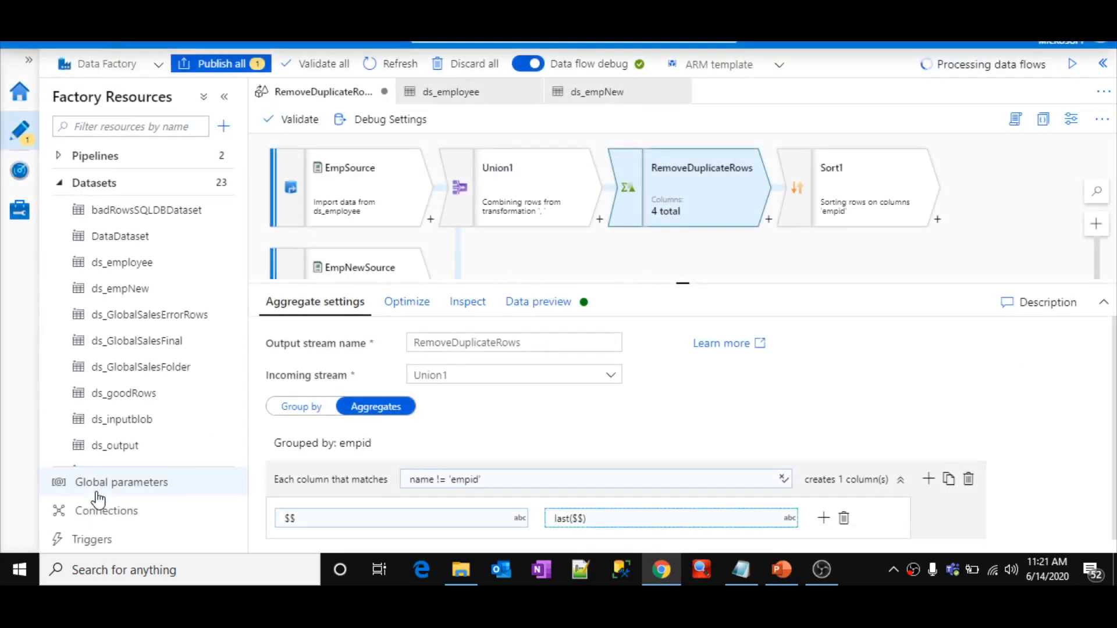
Step: Refresh the RemoveDuplicateRows data preview and compare the two empid 3 rows in the Notepad sample data
left_click(569, 306)
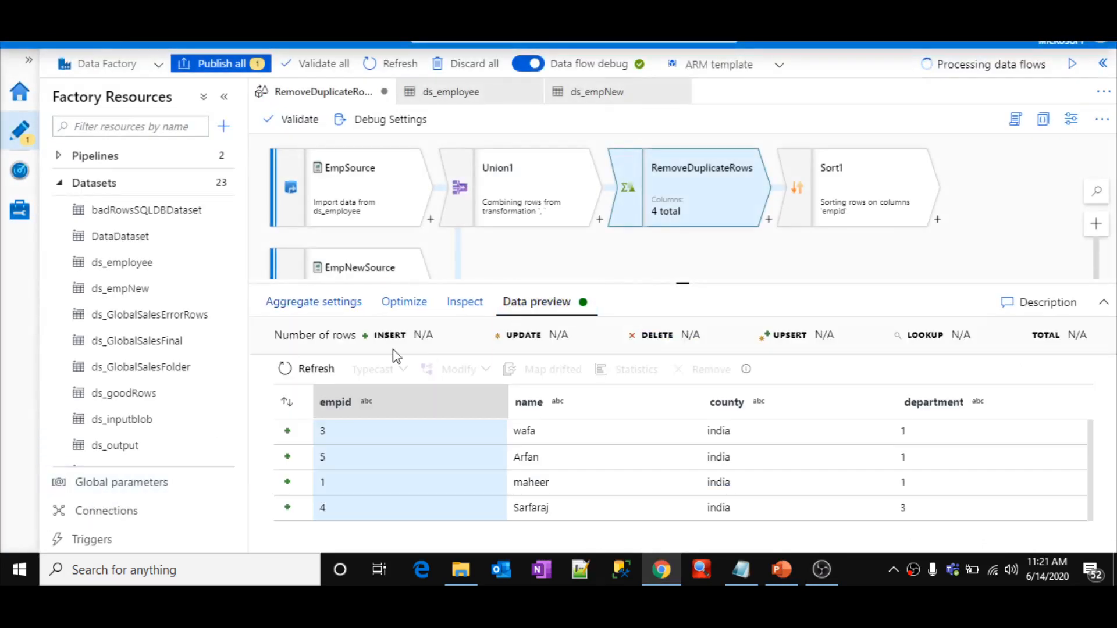
left_click(315, 370)
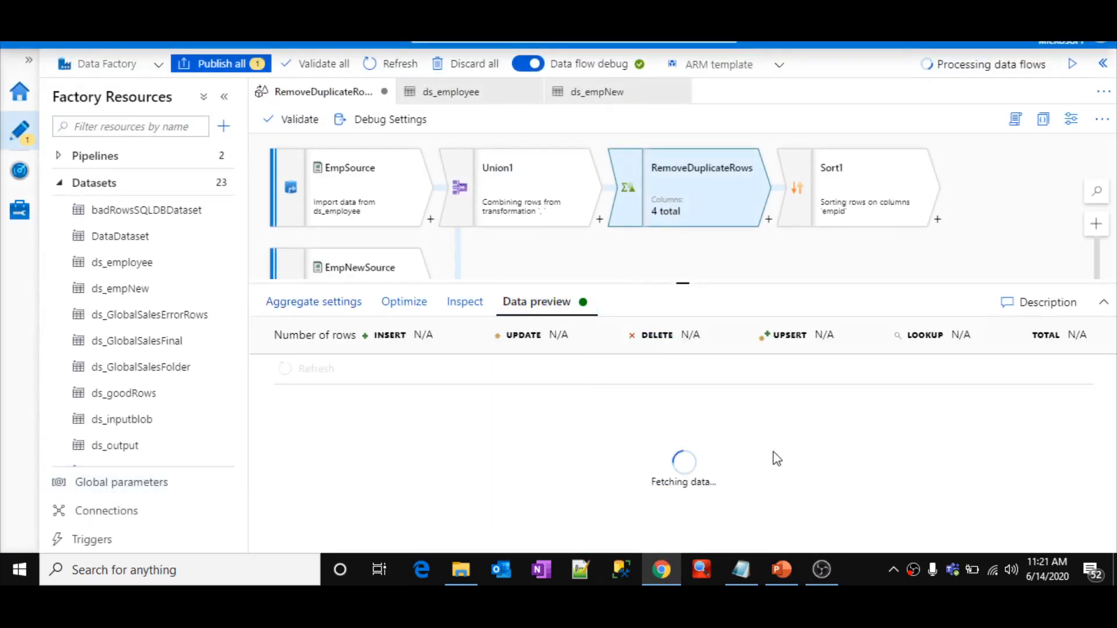
left_click(741, 569)
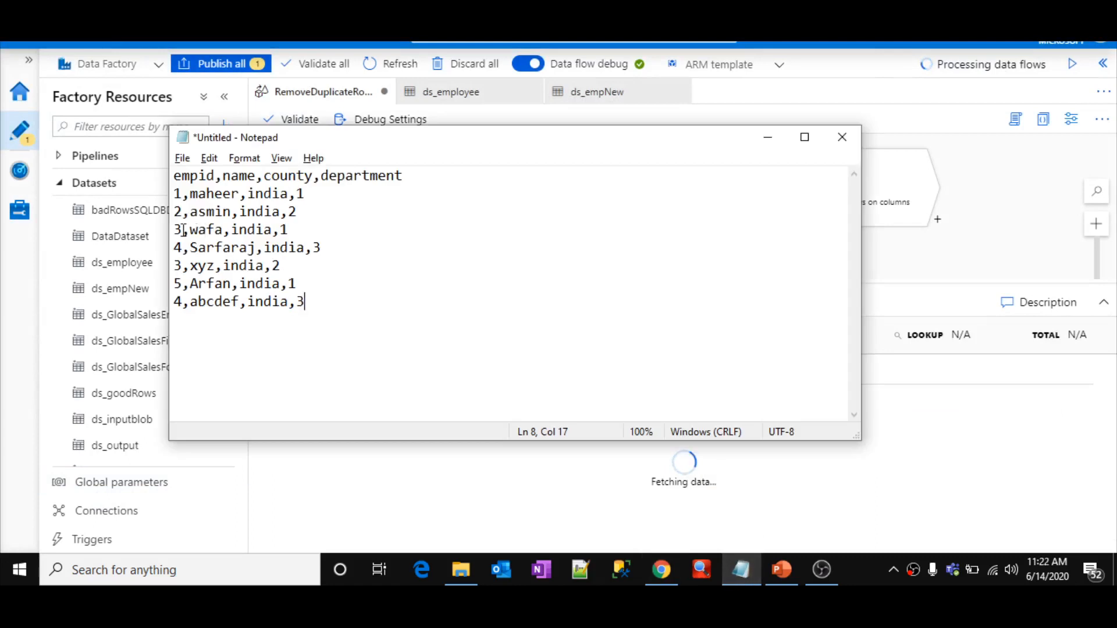
left_click_drag(173, 231, 316, 231)
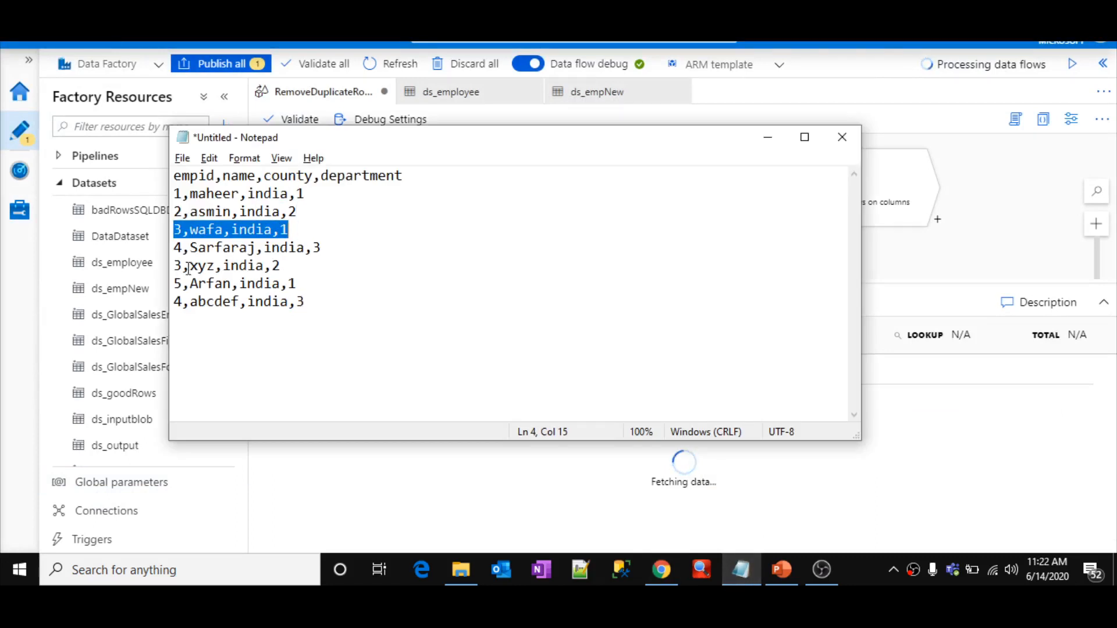
left_click_drag(173, 266, 306, 271)
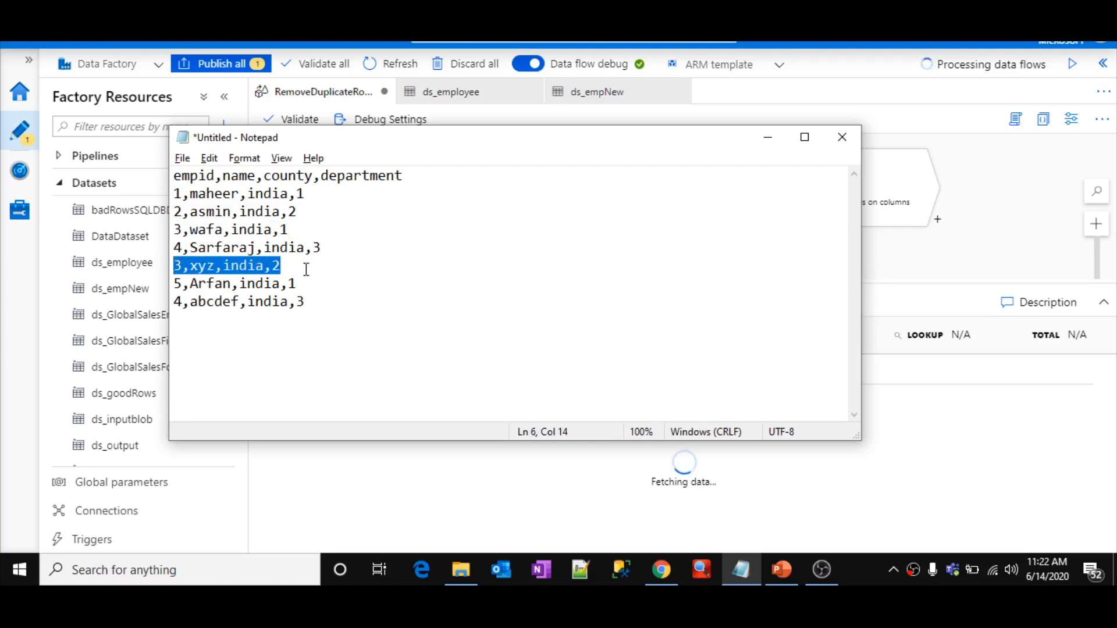
left_click(292, 267)
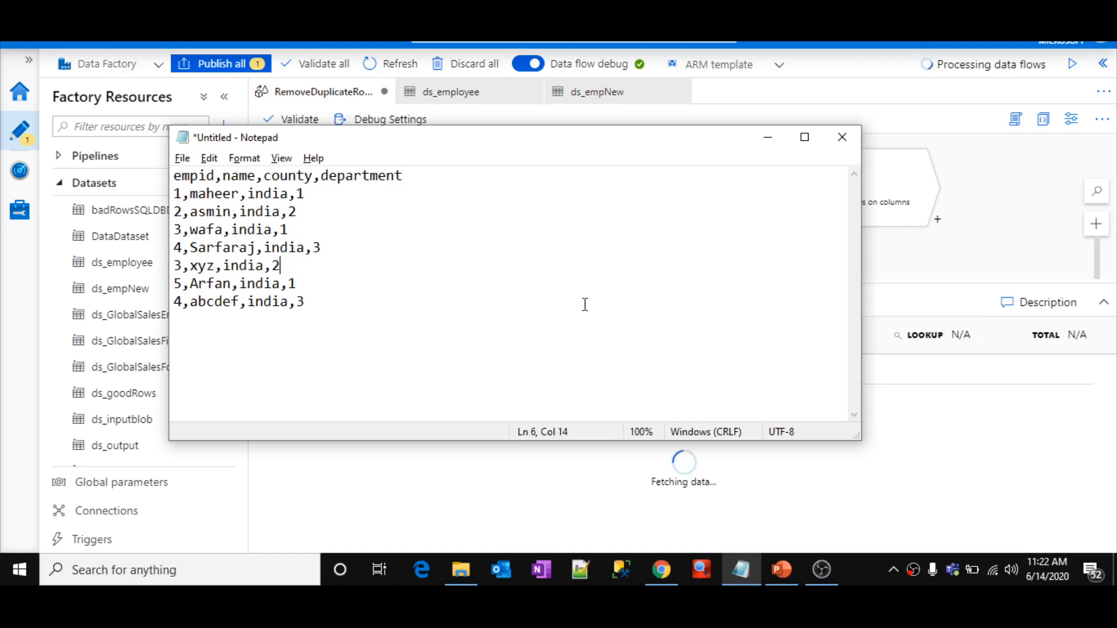
Step: Return to the data flow and examine the name values kept for empid 3 and 4 in the refreshed RemoveDuplicateRows preview
left_click(960, 278)
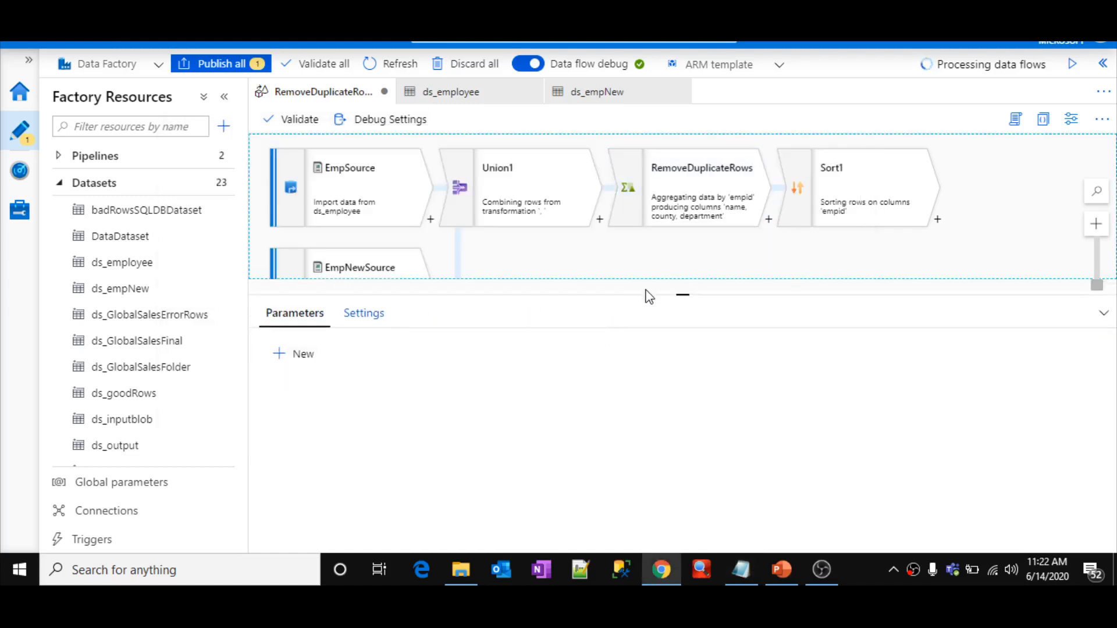
left_click(836, 204)
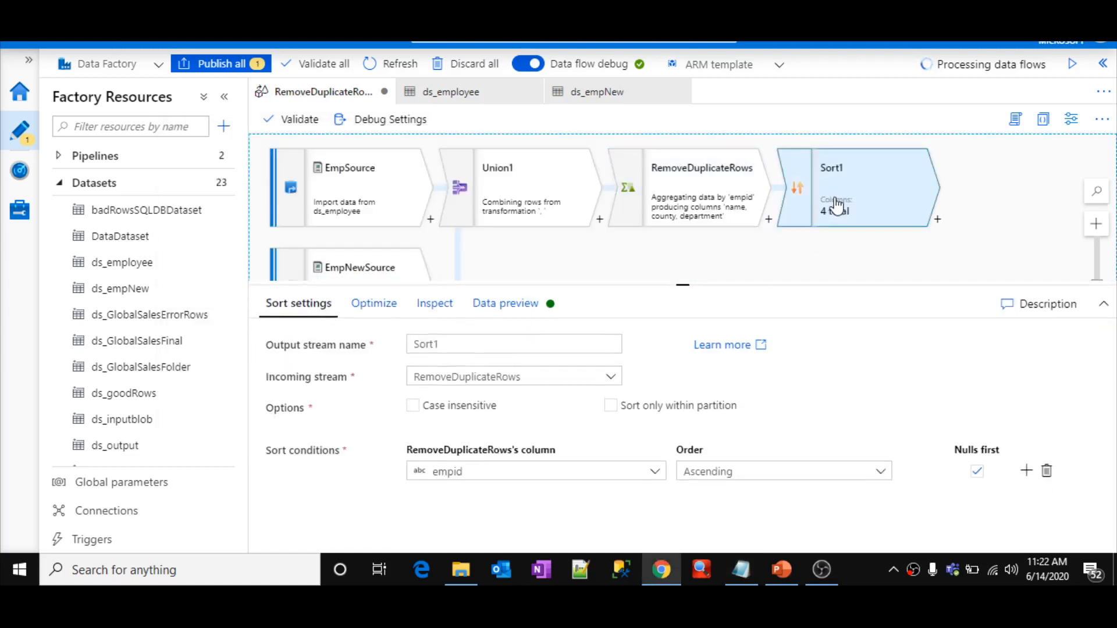
left_click(686, 192)
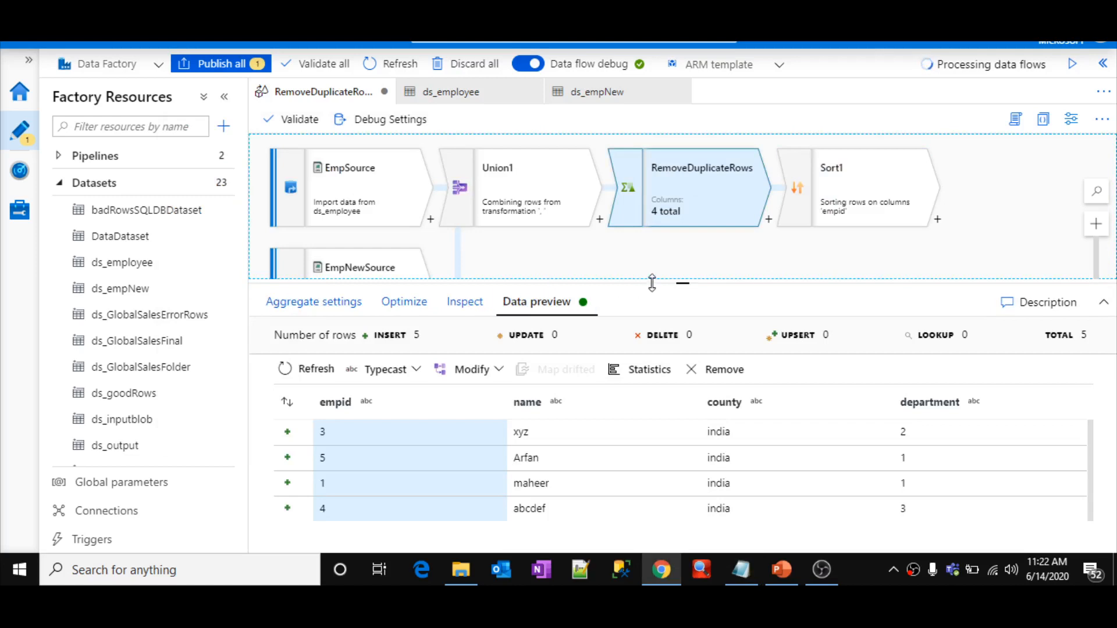
left_click_drag(652, 283, 652, 178)
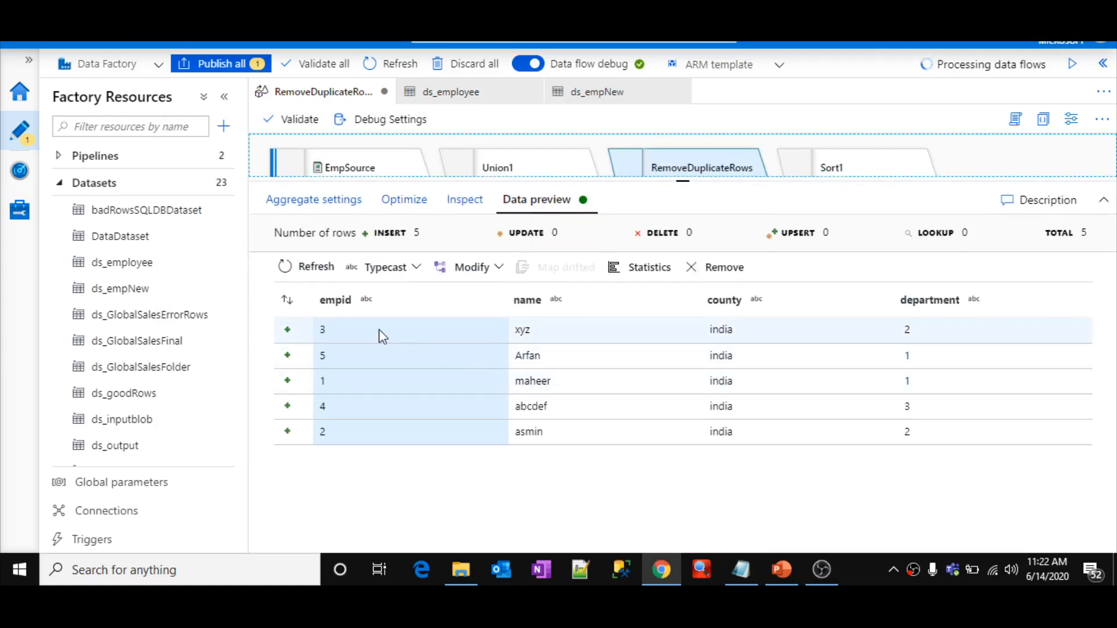
left_click(544, 331)
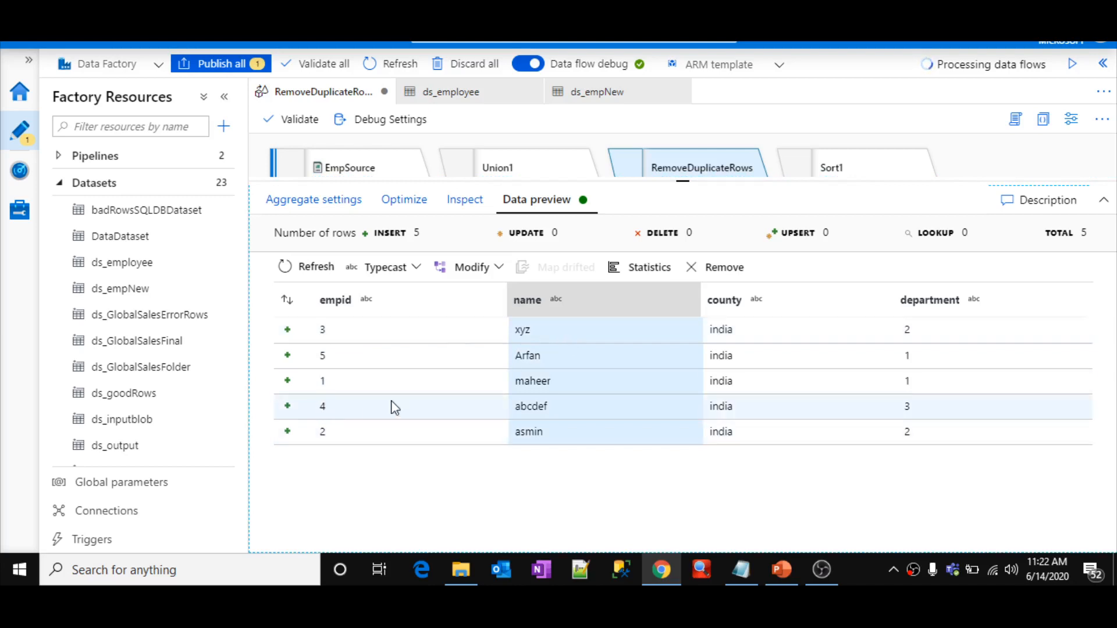
double_click(530, 405)
Step: Change the column pattern's value expression in the RemoveDuplicateRows aggregate to first($$) and save it
left_click(330, 201)
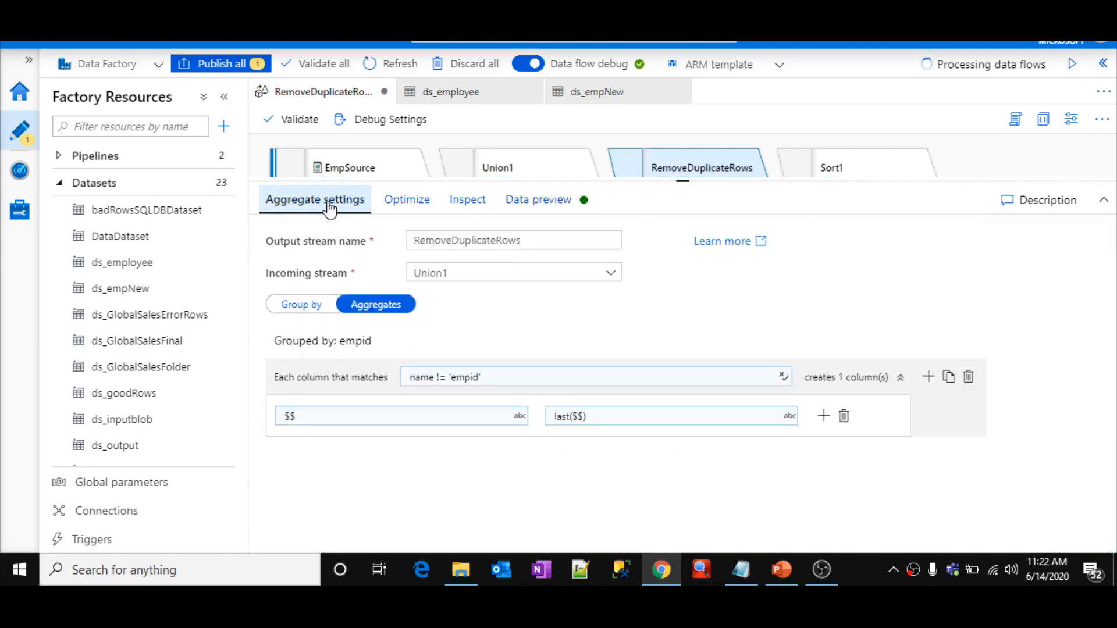
left_click(569, 420)
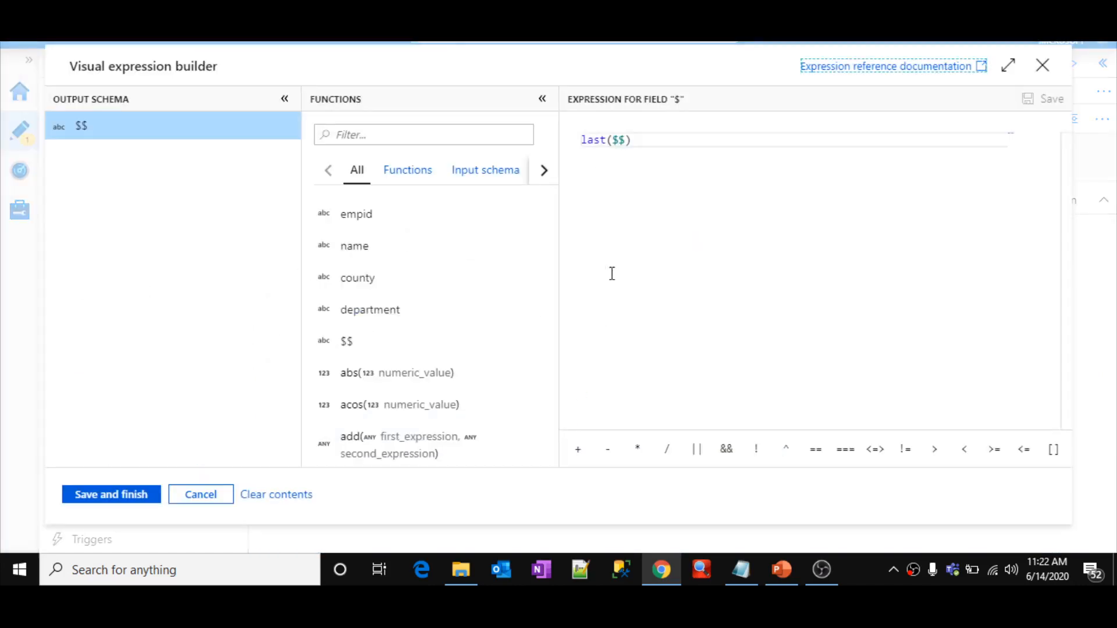
double_click(593, 140)
type("first")
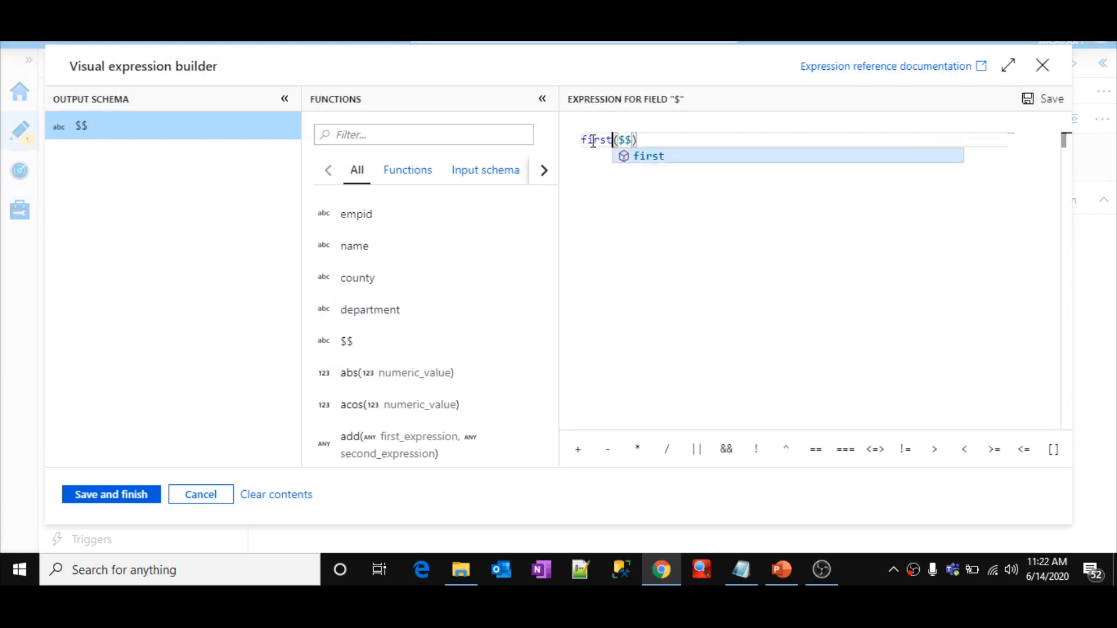
left_click(627, 251)
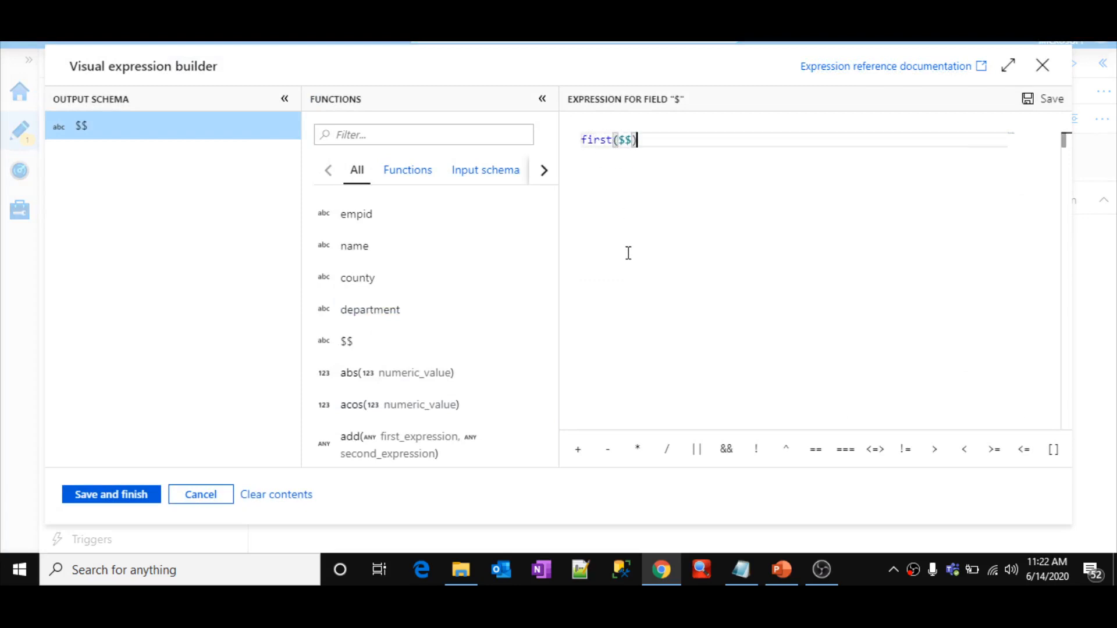
left_click(119, 501)
Step: Refresh the Sort1 data preview and examine the name values kept for empid 3 and 4
left_click(830, 168)
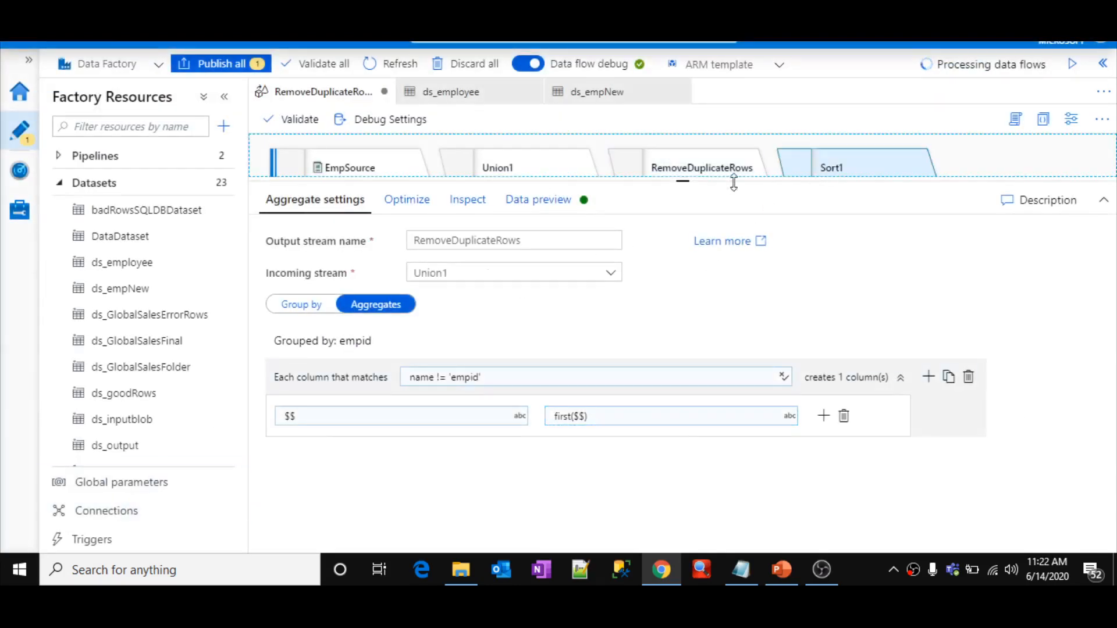
left_click(546, 202)
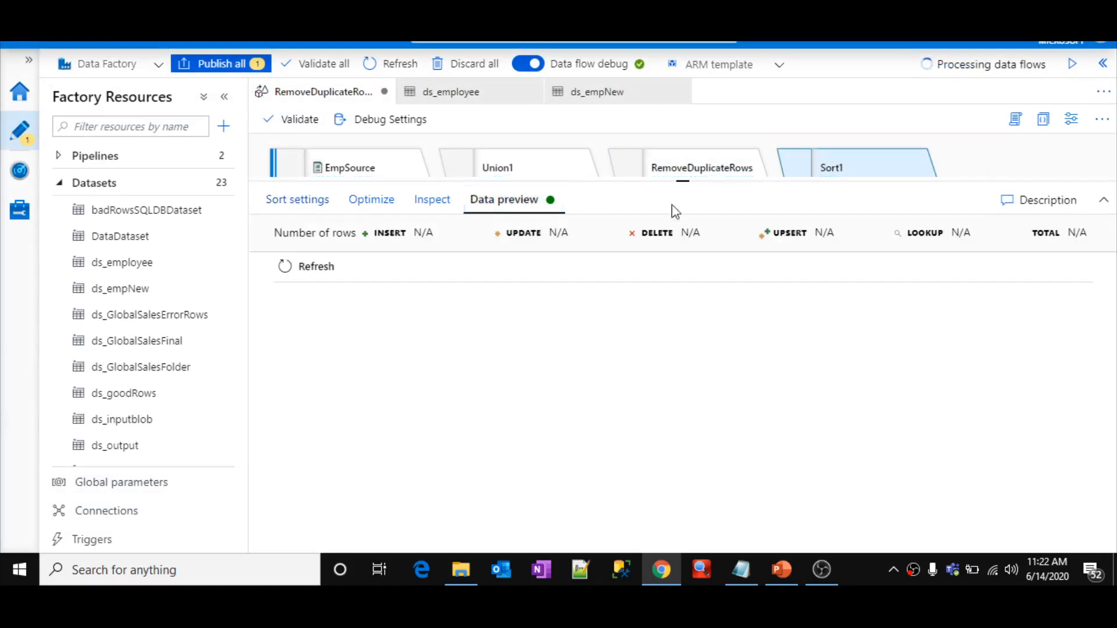
left_click_drag(792, 181, 793, 275)
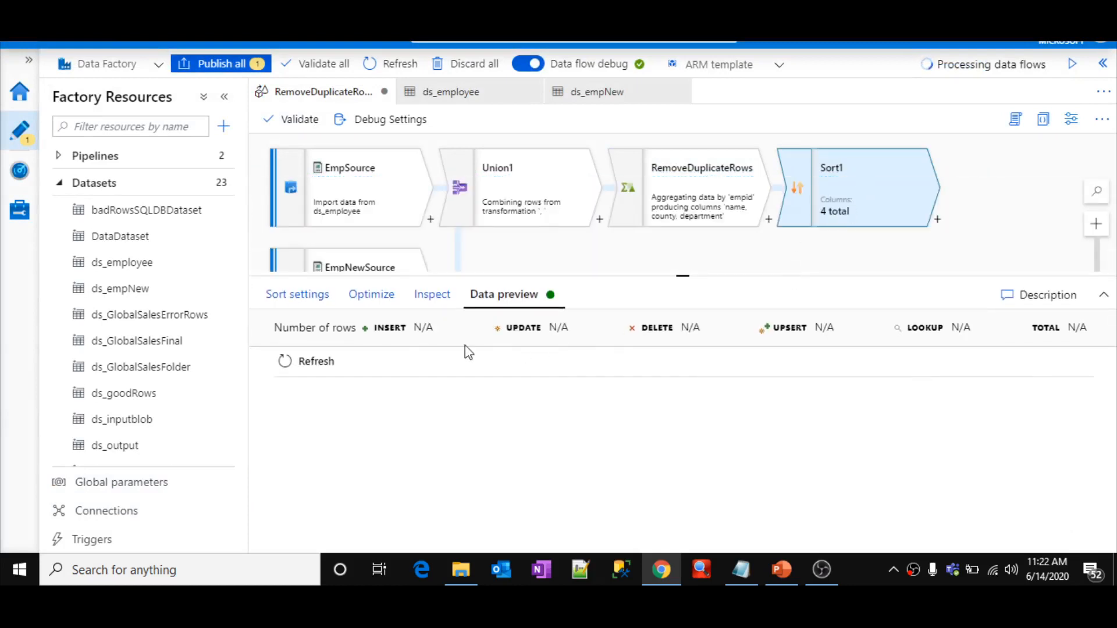
left_click(308, 375)
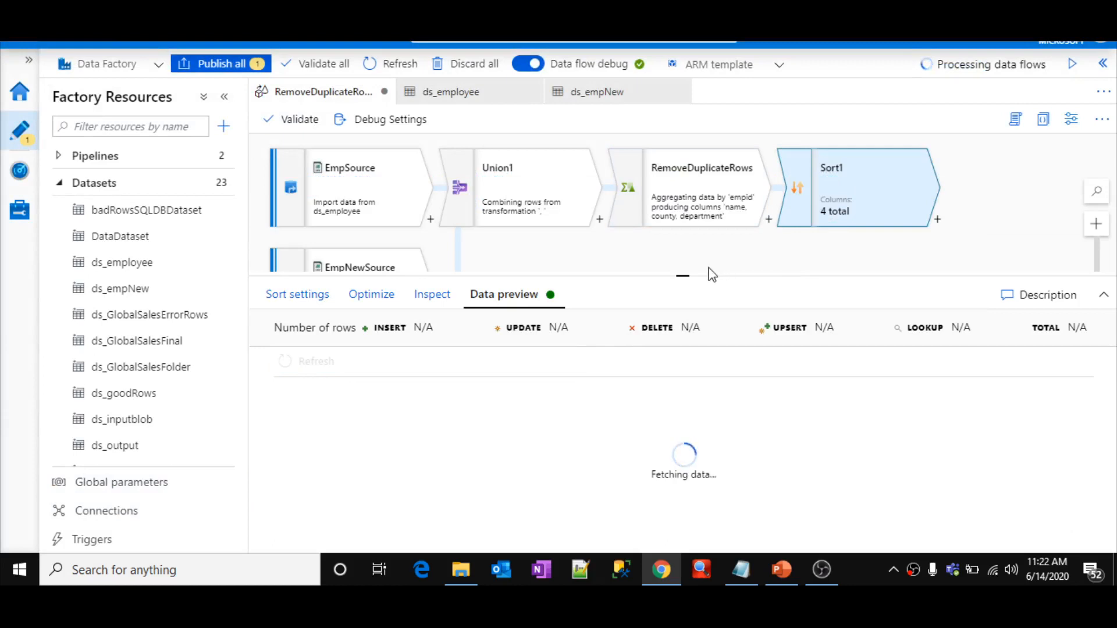
left_click_drag(709, 276, 682, 182)
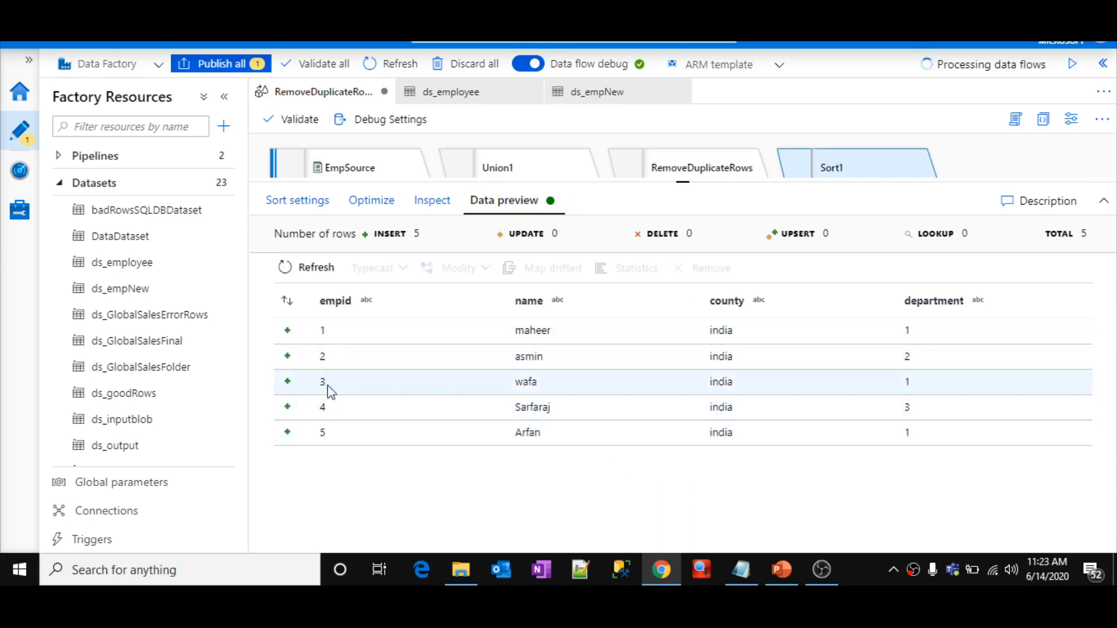
double_click(528, 382)
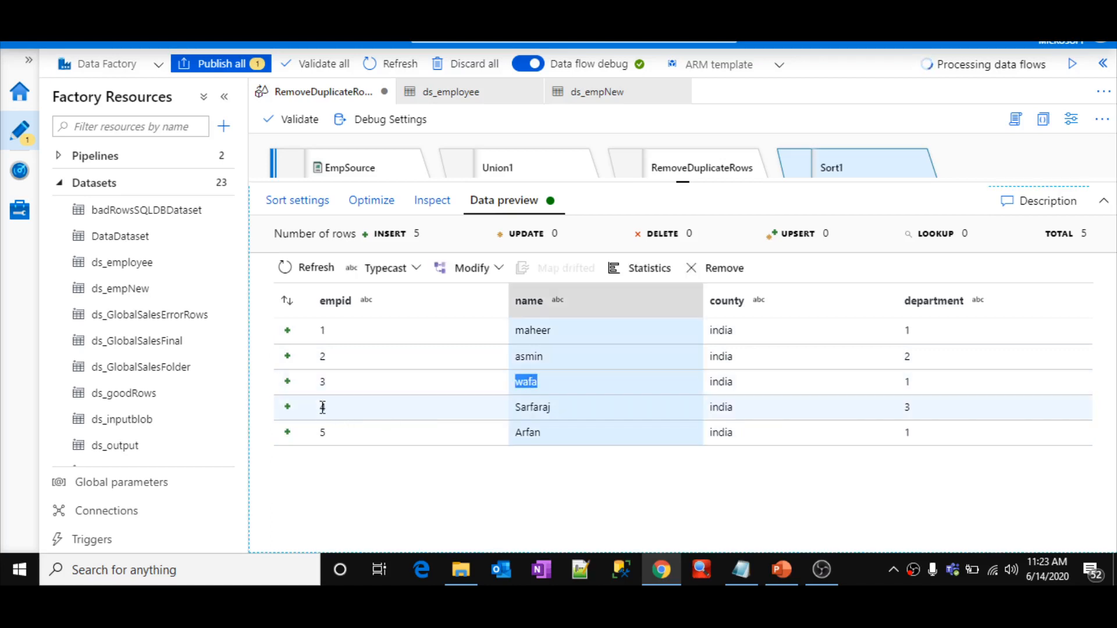
double_click(527, 407)
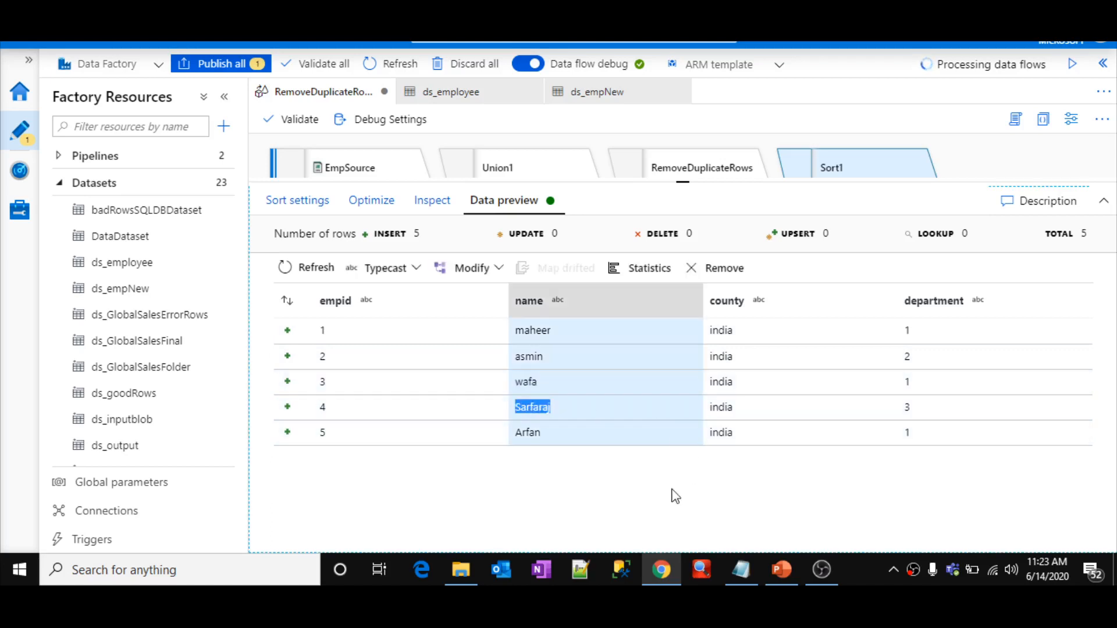
Step: Add a Sink transformation after Sort1 that writes to the ds_outputFolder dataset
left_click_drag(670, 496, 755, 377)
left_click(943, 230)
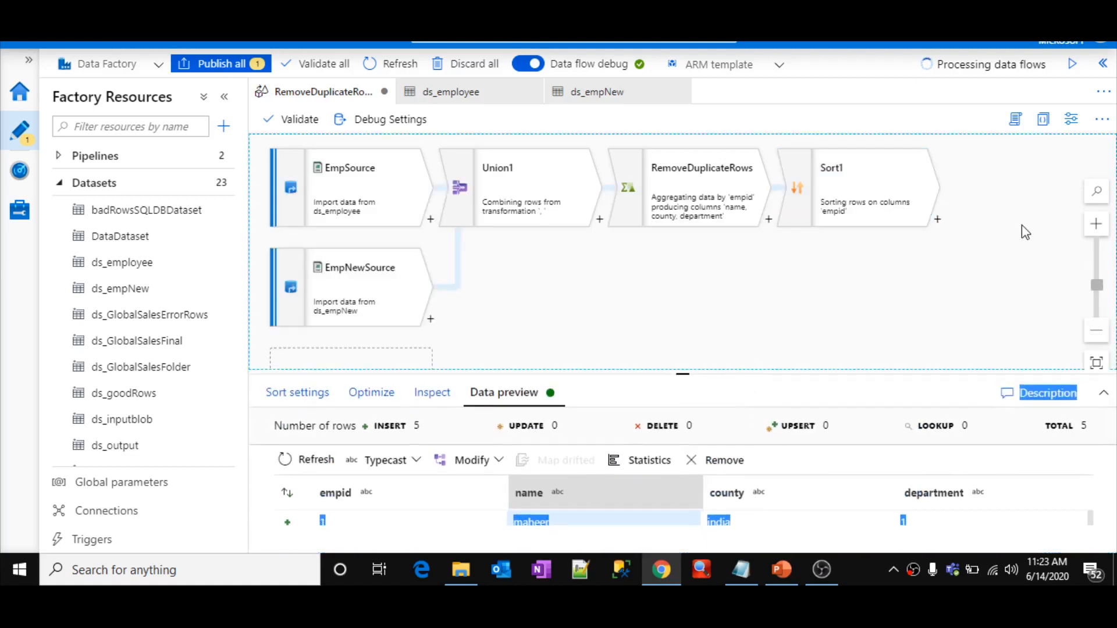
left_click(937, 220)
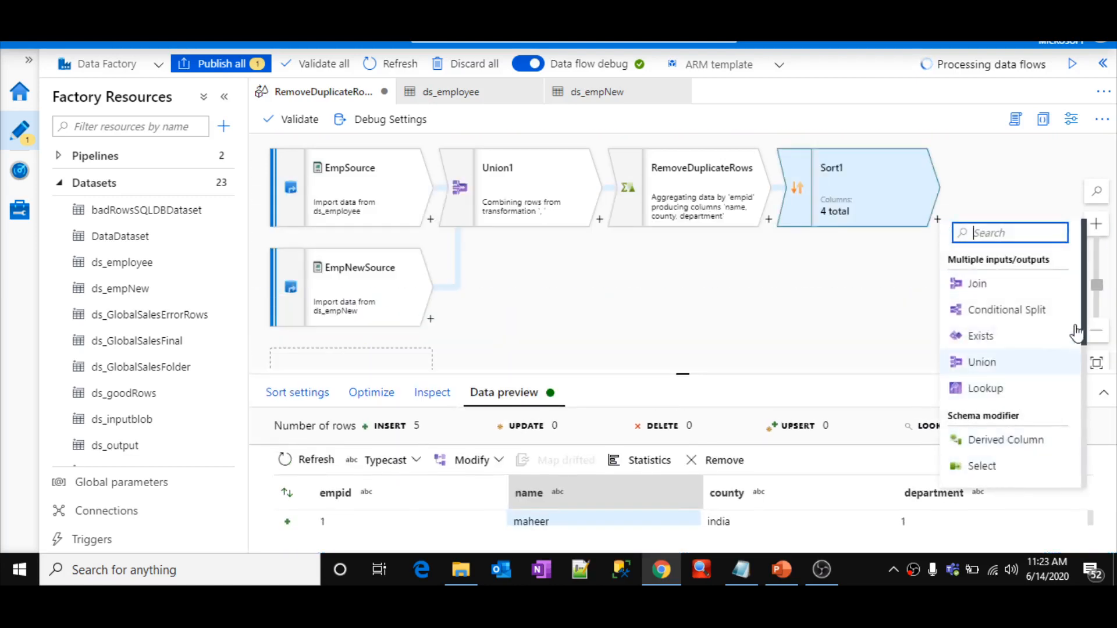
left_click_drag(1076, 332, 1090, 477)
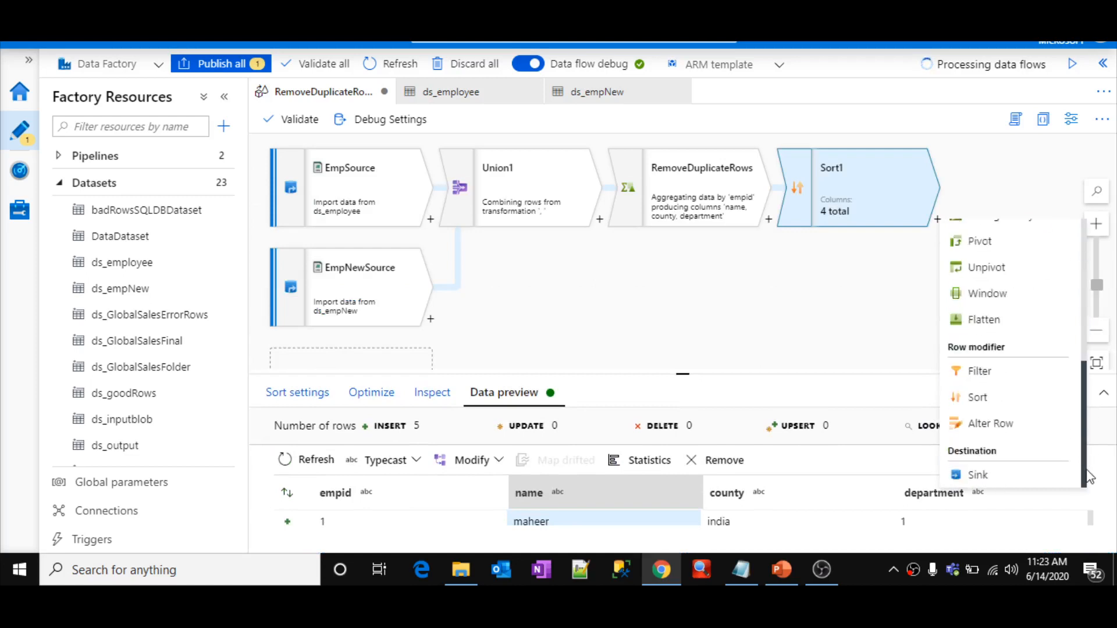
left_click(1012, 474)
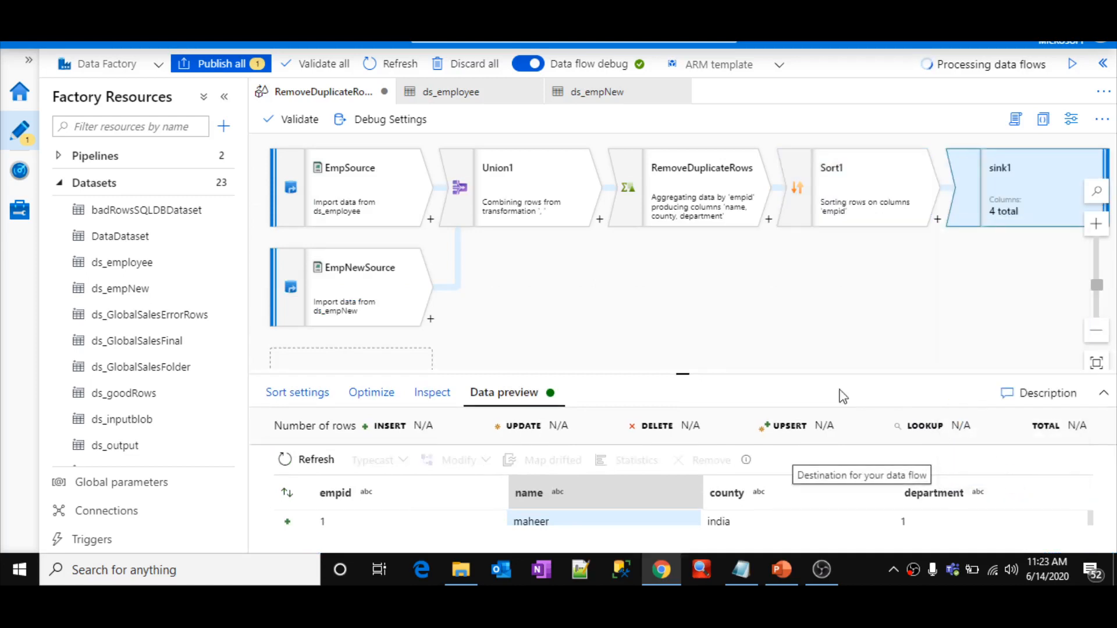
left_click_drag(688, 371, 643, 251)
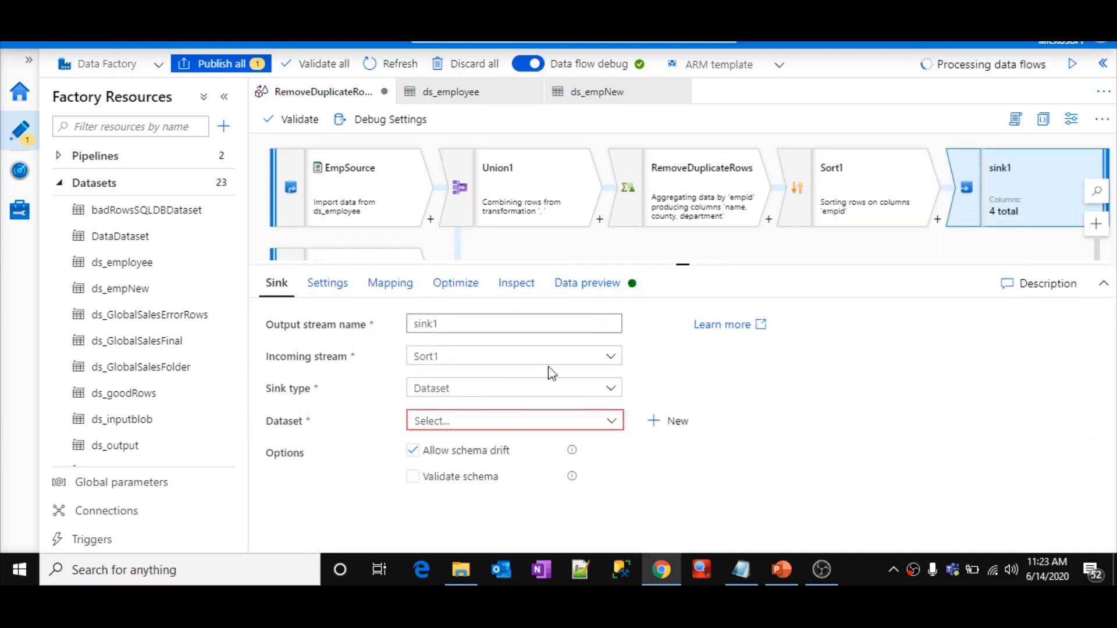
left_click(458, 423)
type("ds_")
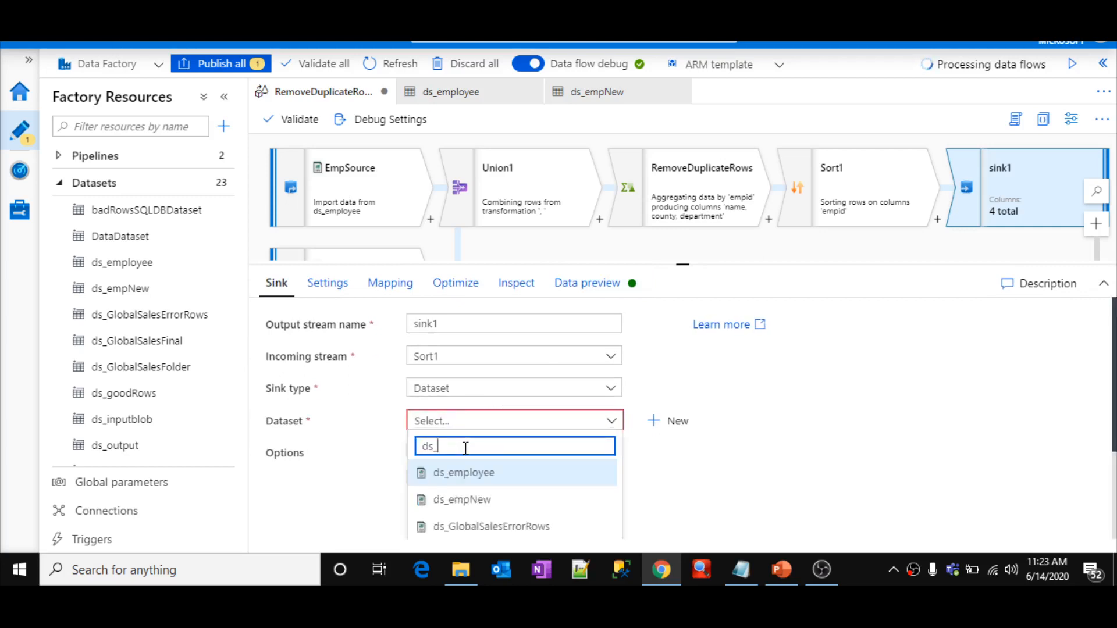
type("Ou")
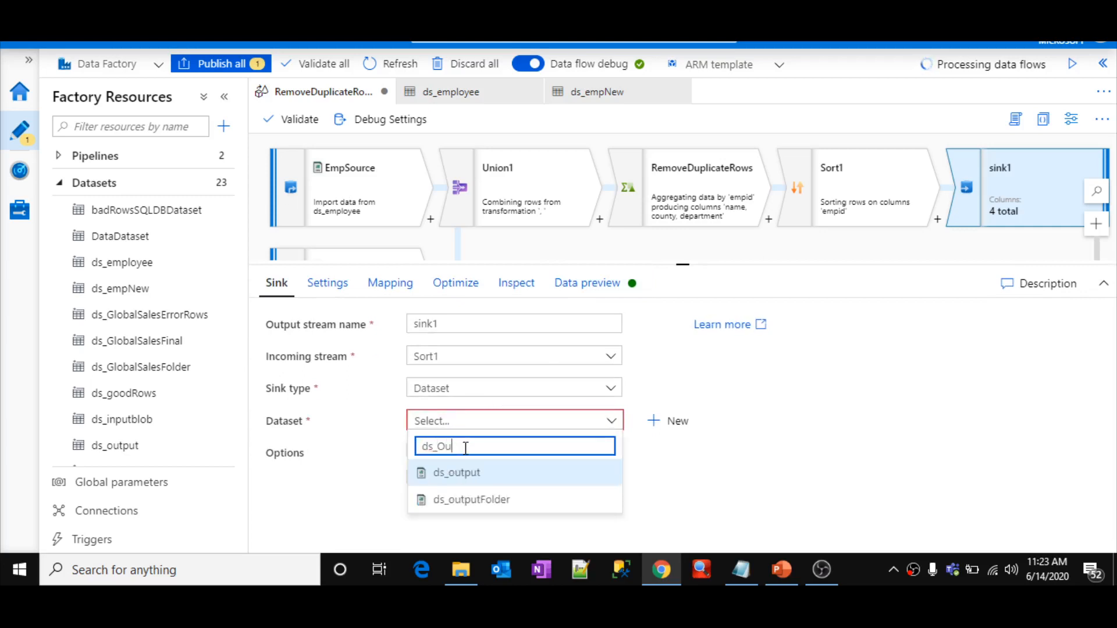
left_click(481, 499)
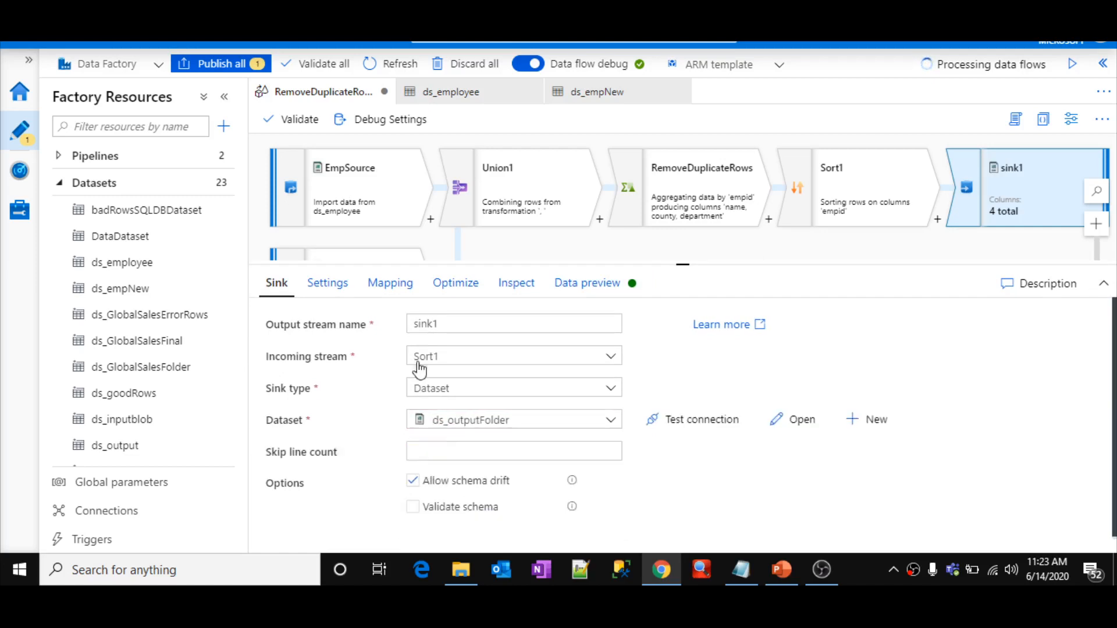
Step: Set the sink to output to a single file with a single partition, named ConsolidatedEmp.csv
left_click(329, 284)
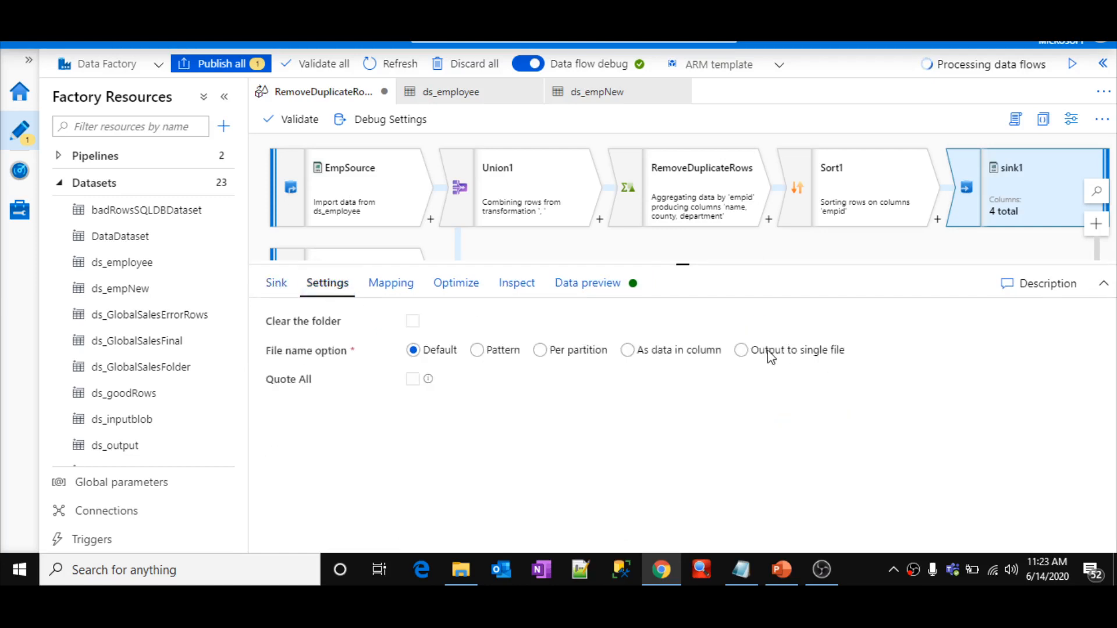
left_click(742, 351)
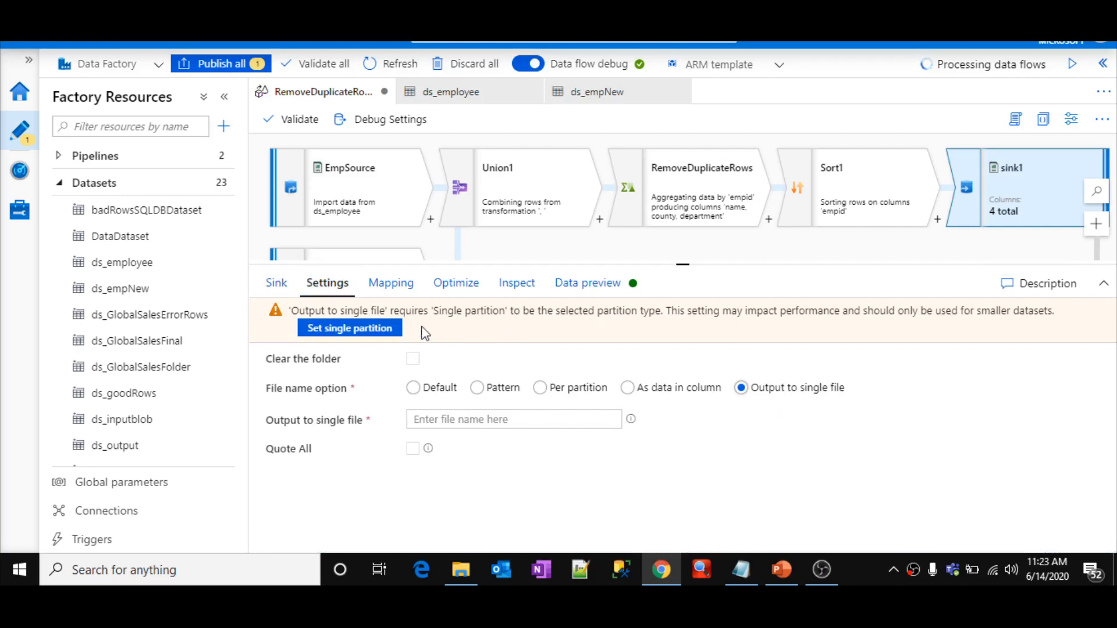
left_click(352, 329)
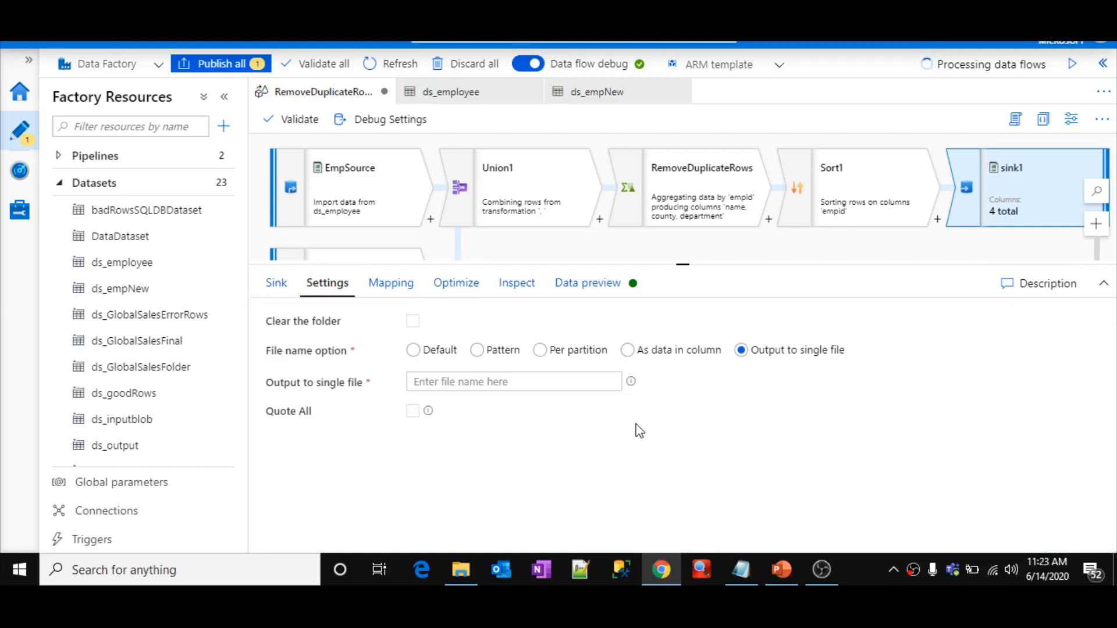
left_click(551, 378)
type("AllEmp.csv")
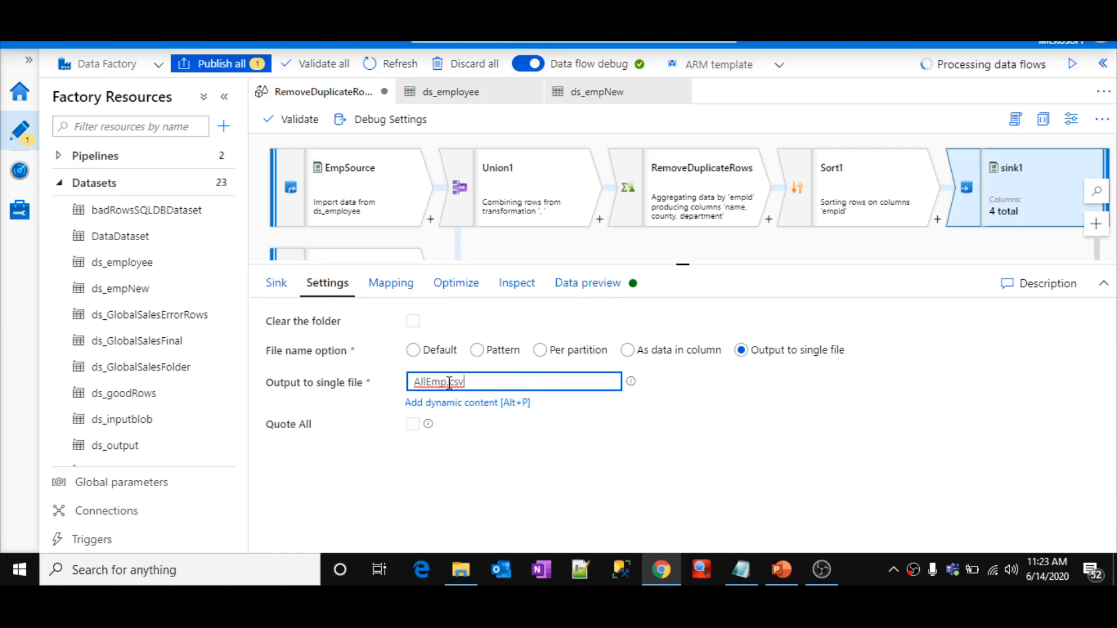
triple_click(484, 383)
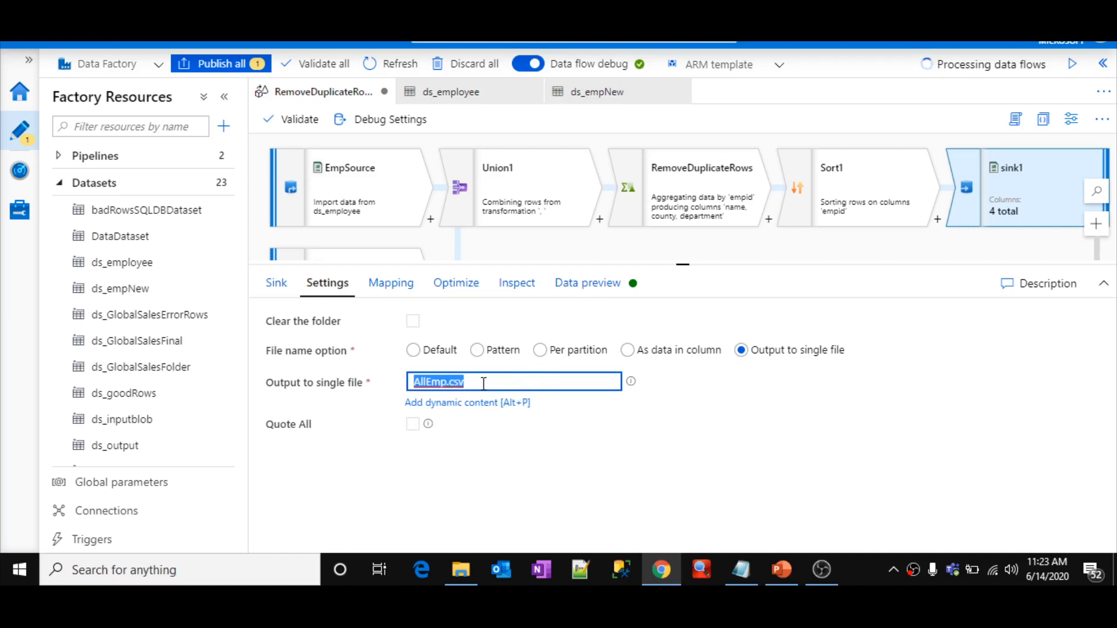
type("Consolidated")
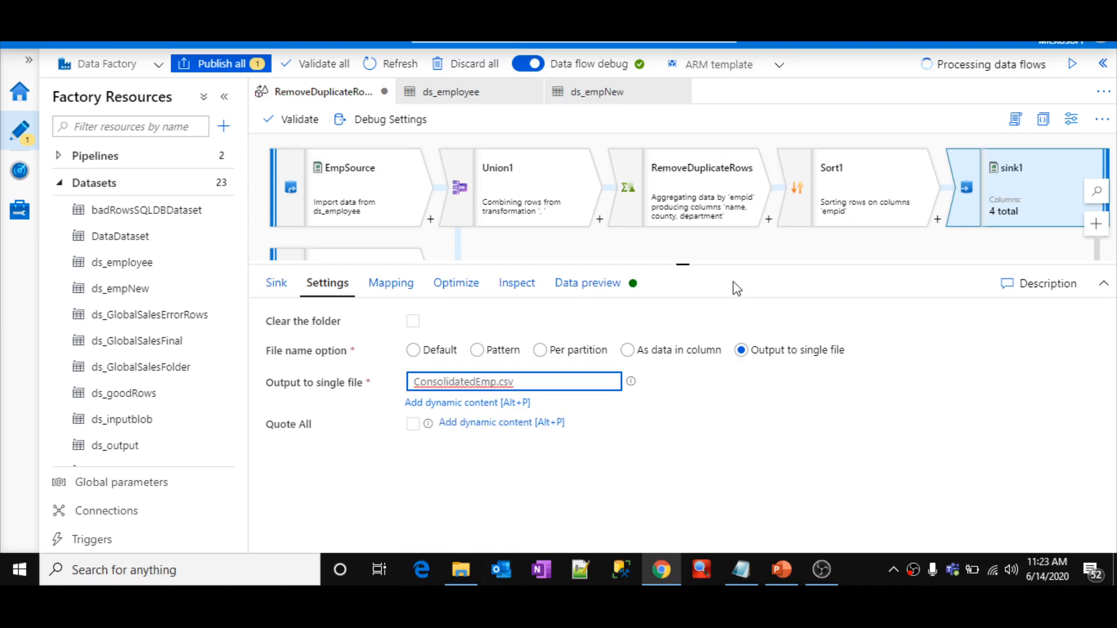
Step: Refresh the sink's data preview and examine the employee rows that go to the output file
left_click_drag(695, 265, 682, 320)
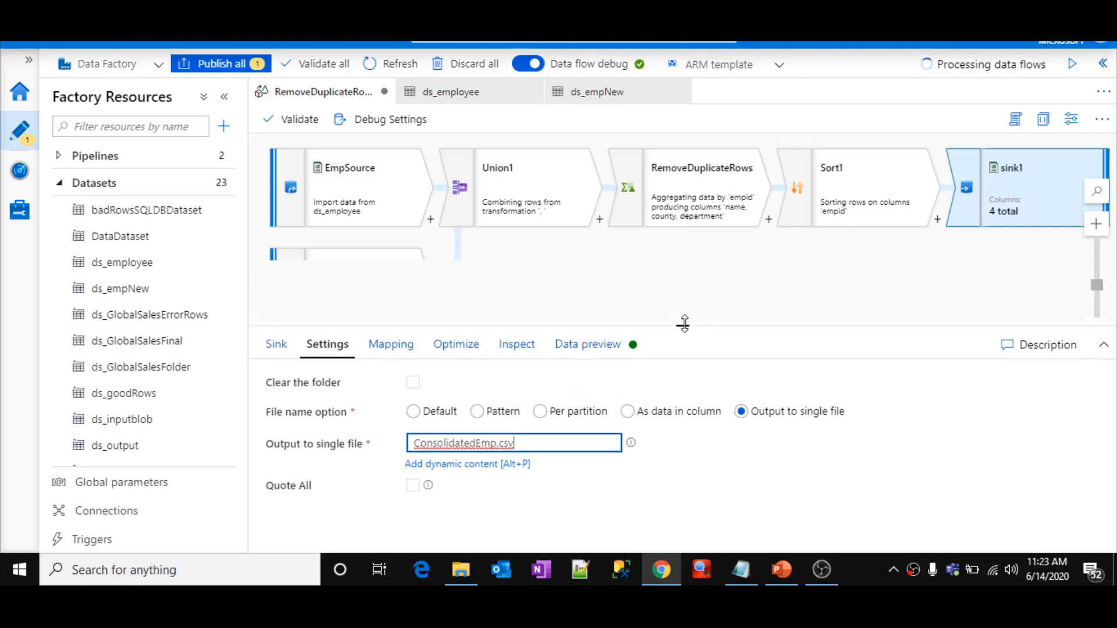
left_click(598, 343)
left_click(313, 407)
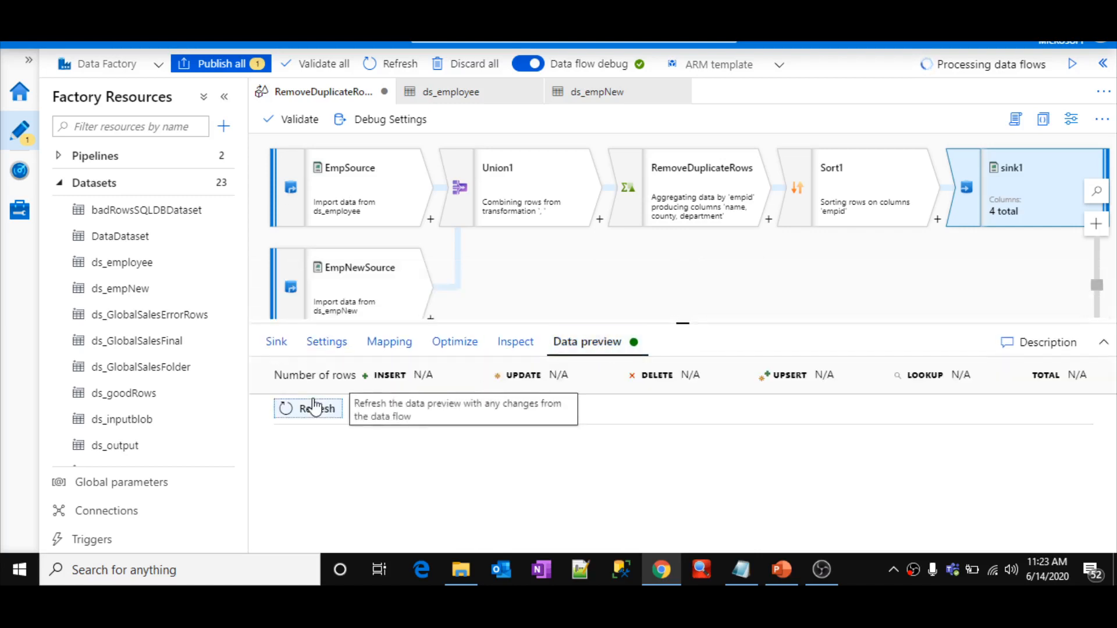
left_click_drag(695, 325, 682, 216)
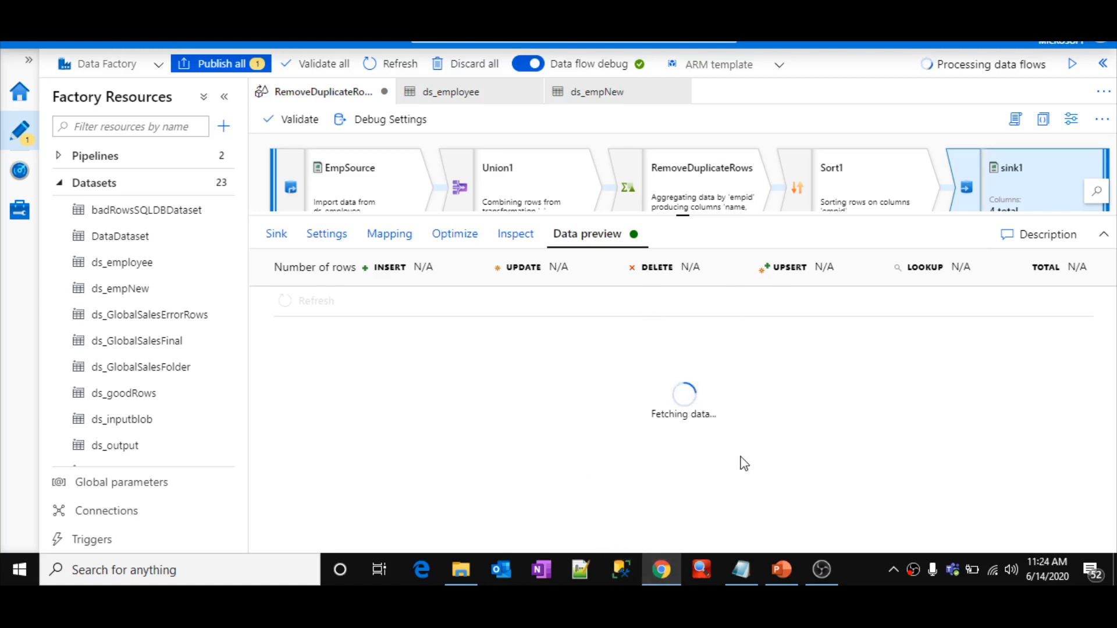
left_click(225, 98)
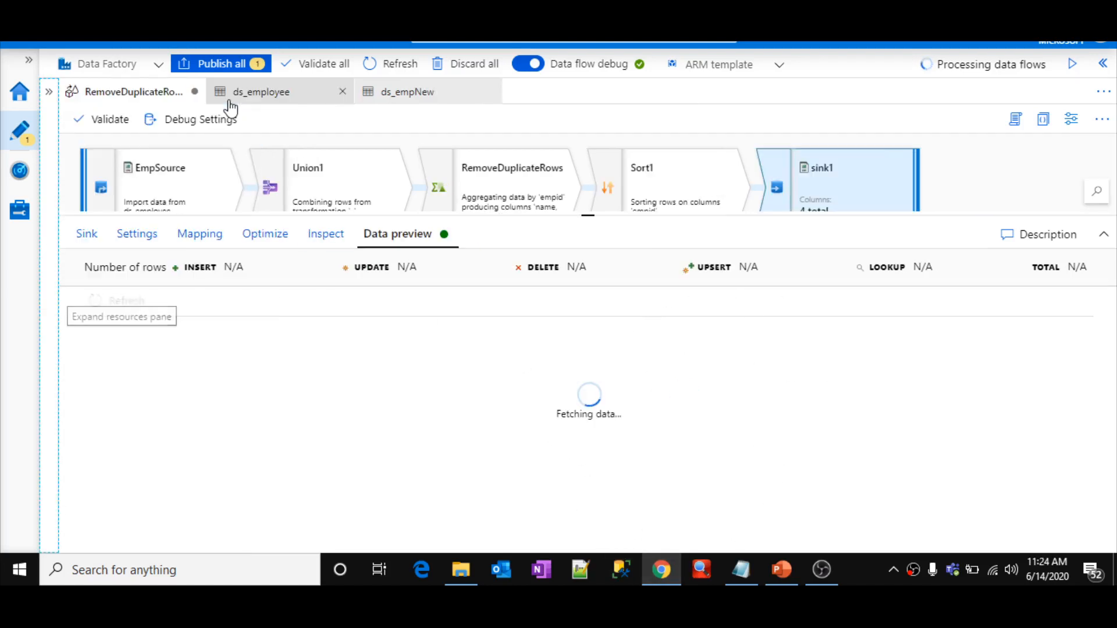
left_click_drag(589, 214, 588, 349)
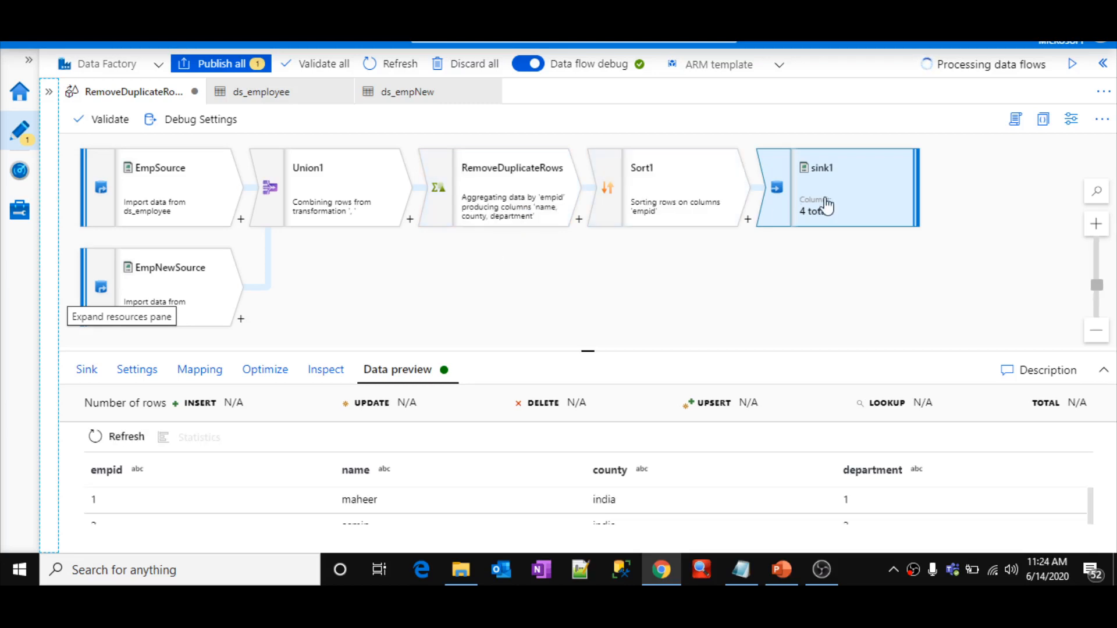
left_click_drag(590, 351, 588, 137)
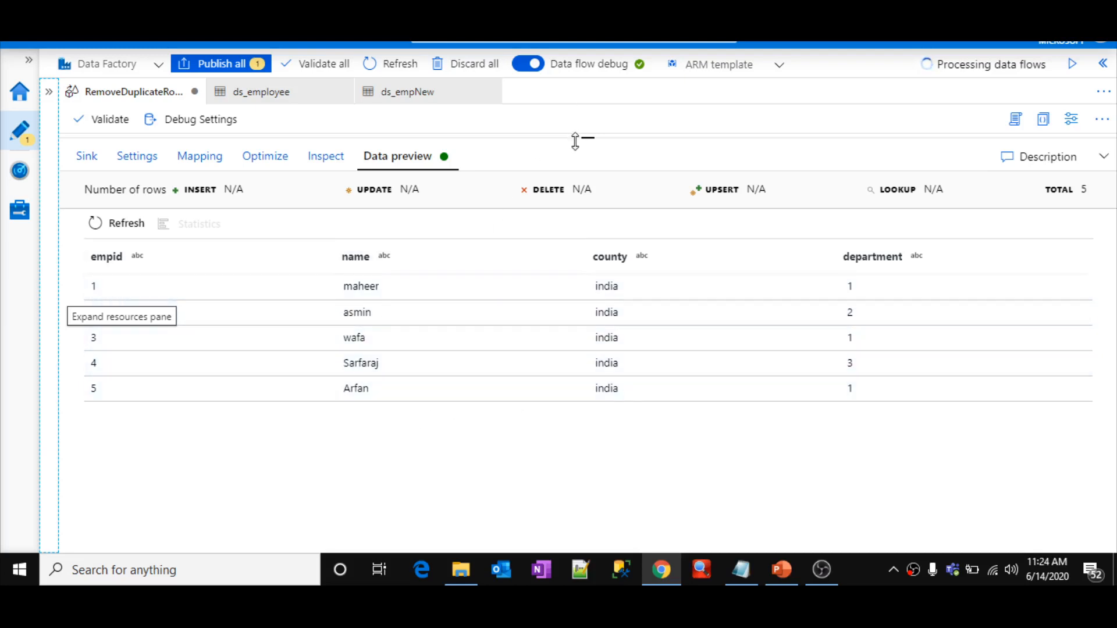
left_click_drag(574, 137, 535, 287)
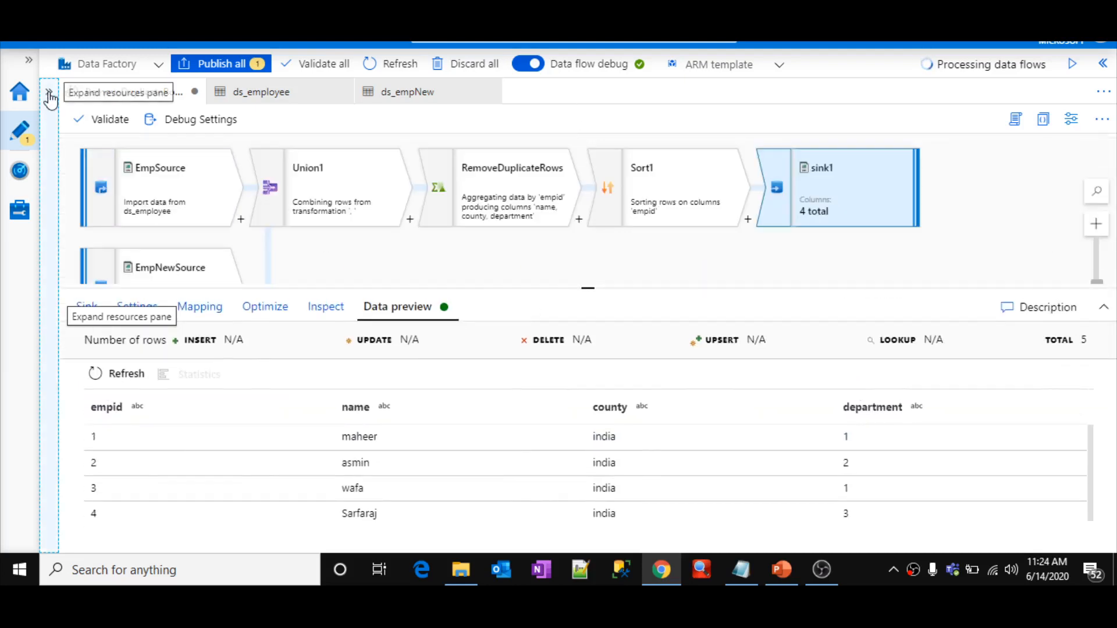
Step: Create a new pipeline and collapse the Datasets group in the factory resources to reach the data flows
left_click(49, 93)
left_click(78, 156)
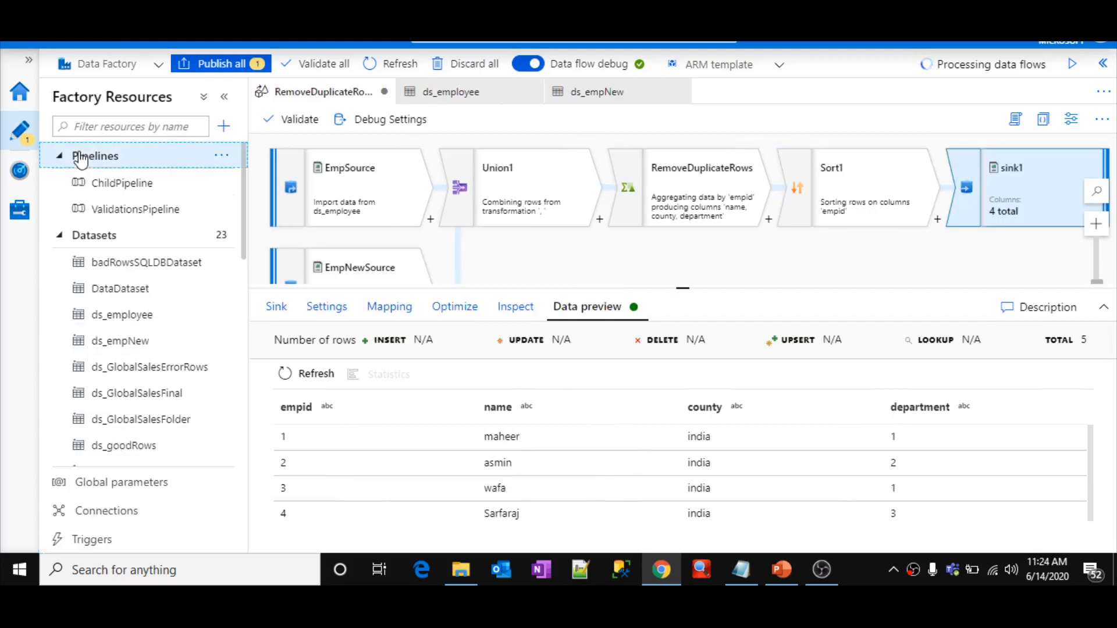
left_click(222, 155)
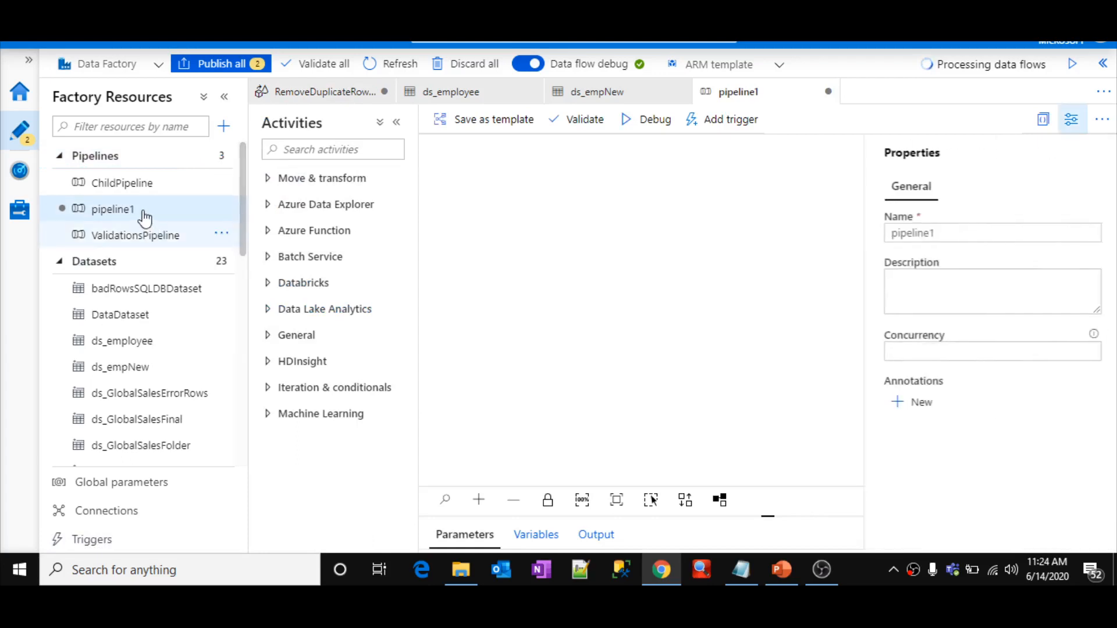
left_click(60, 259)
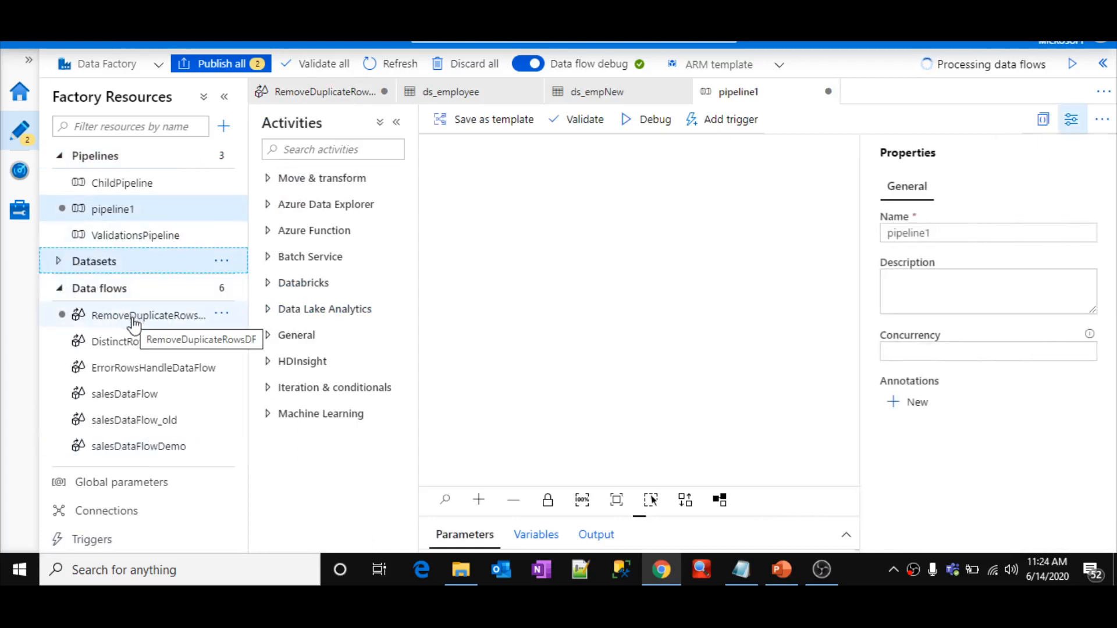
Step: Add the RemoveDuplicateRowsDF data flow to the pipeline1 canvas as an activity, with the pipeline properties hidden
left_click_drag(130, 320, 628, 294)
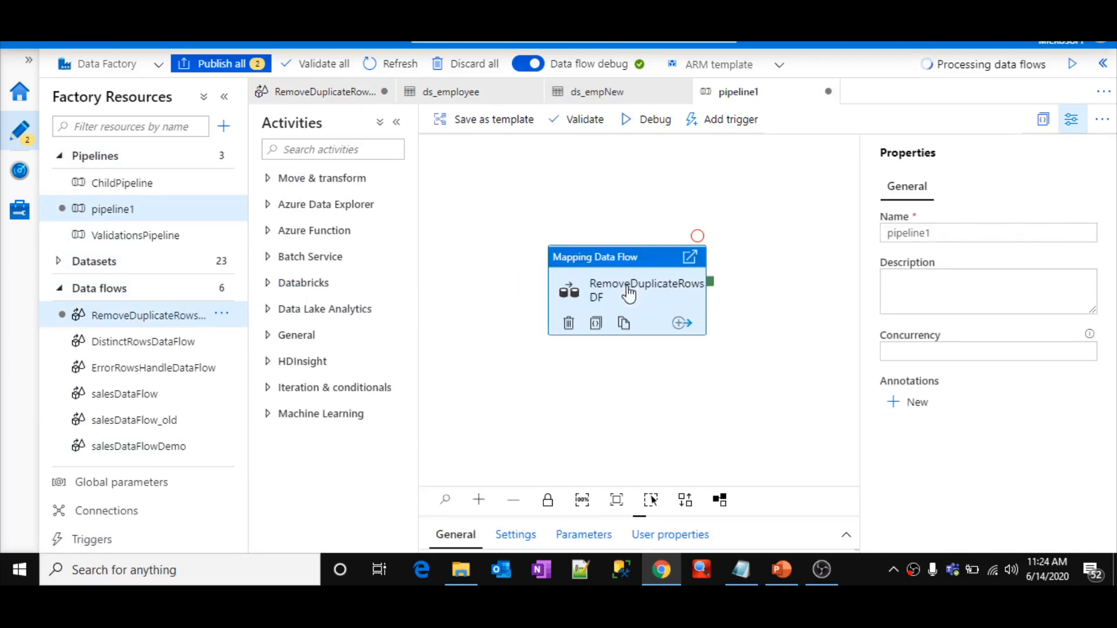
left_click(1072, 123)
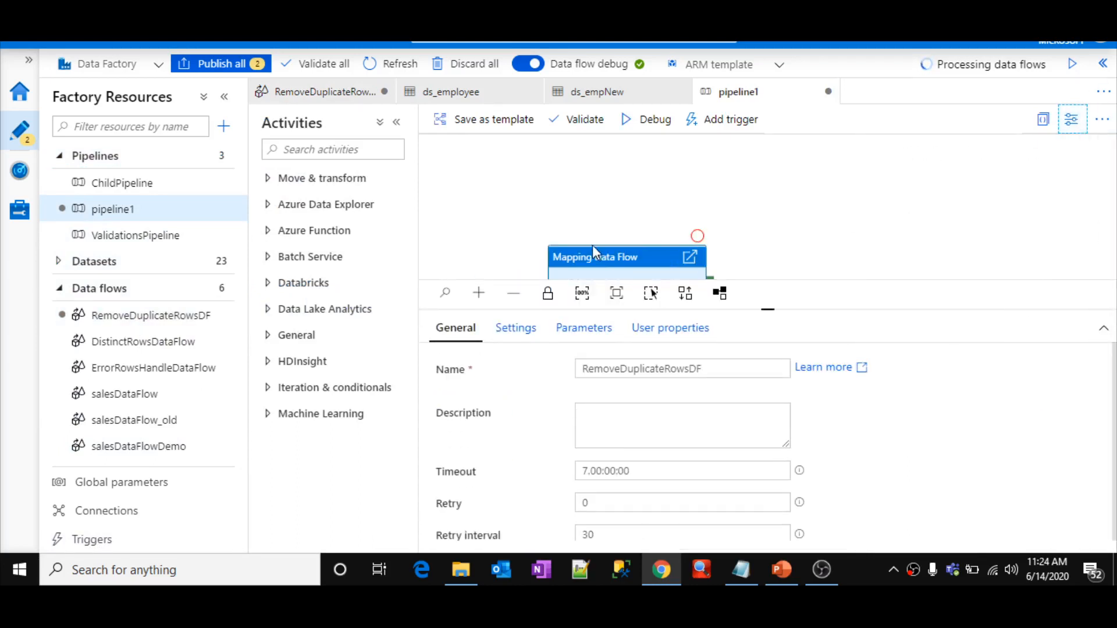
left_click_drag(597, 262, 654, 180)
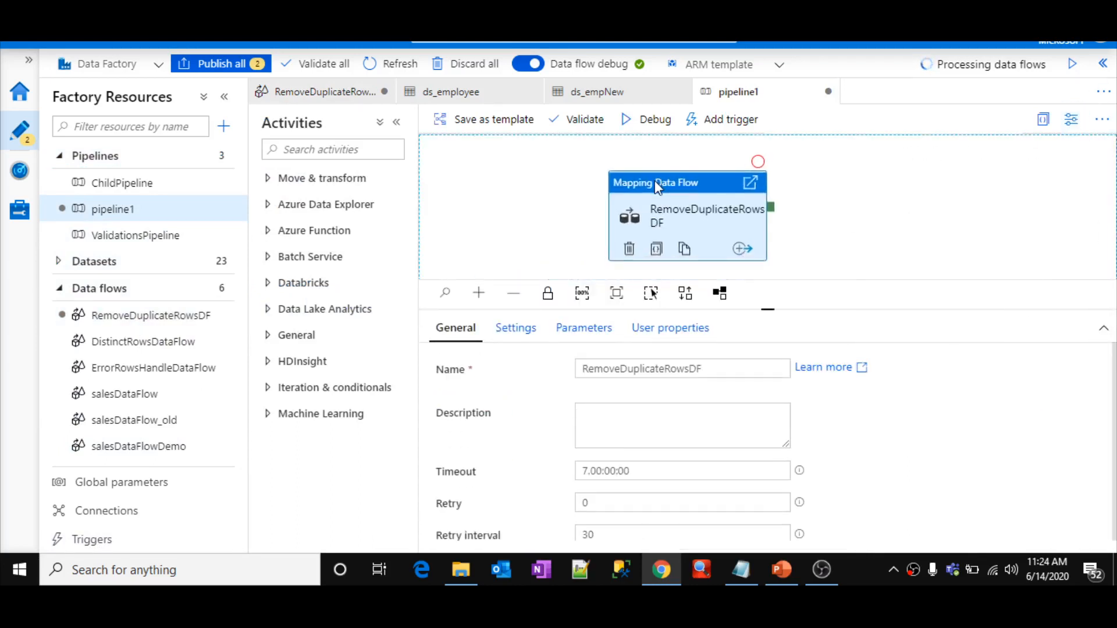
Step: Start a debug run of pipeline1 and check its progress in the run output and the notifications
left_click(655, 121)
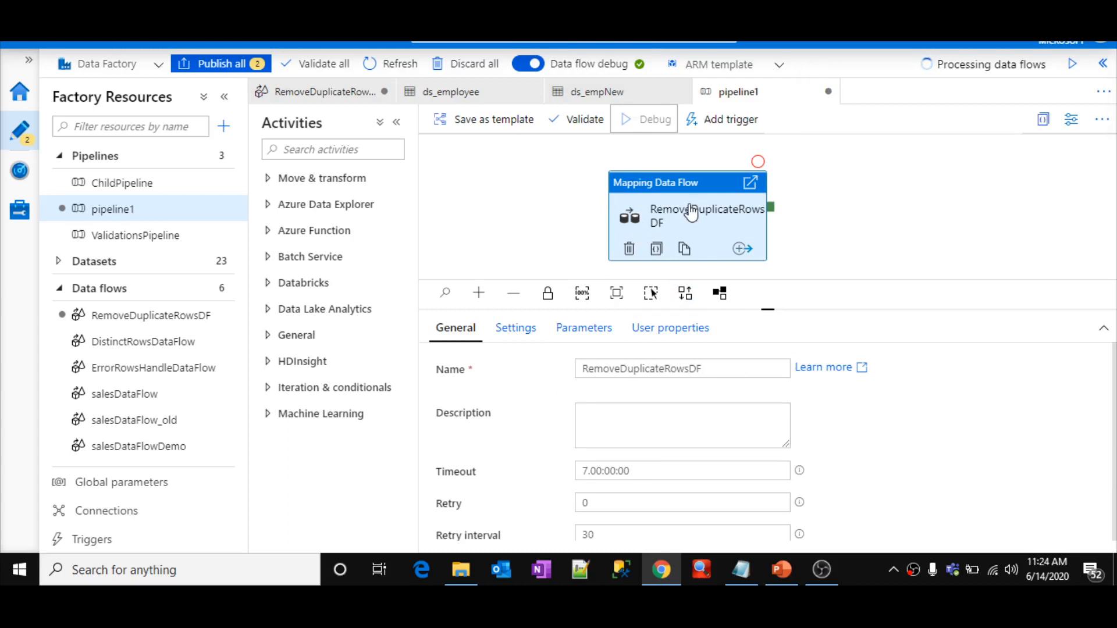
left_click(691, 212)
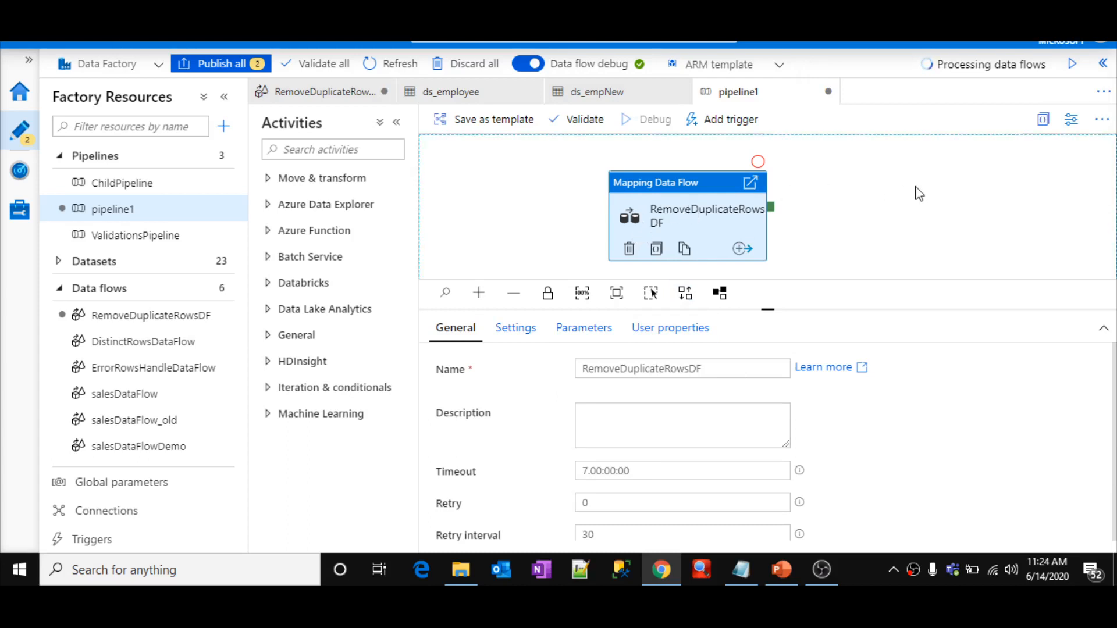
left_click(896, 194)
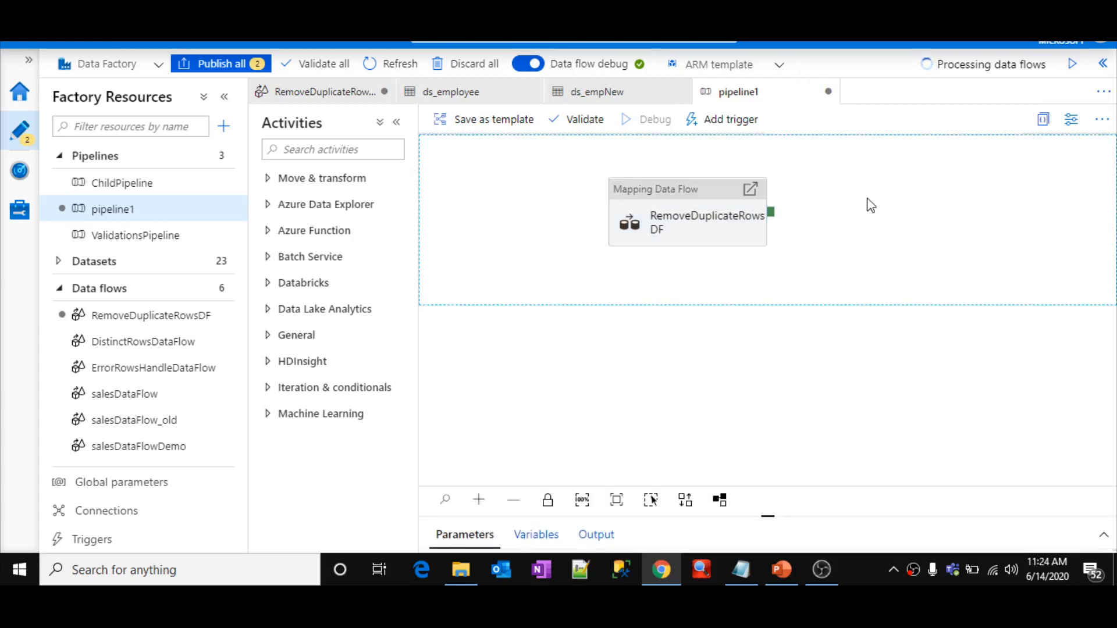
left_click(599, 534)
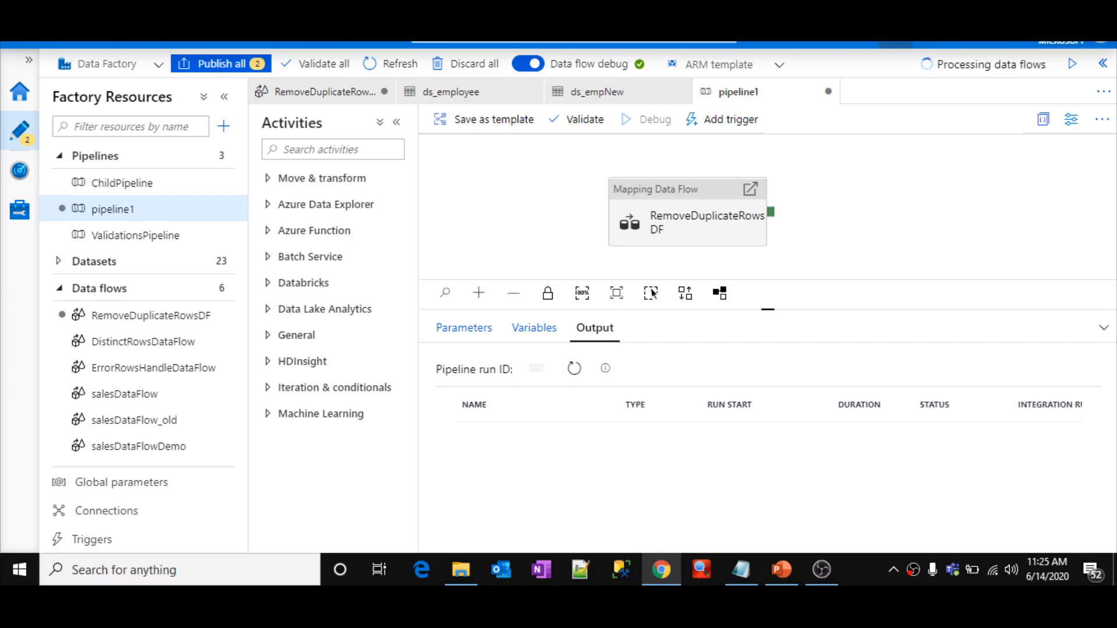
left_click(872, 43)
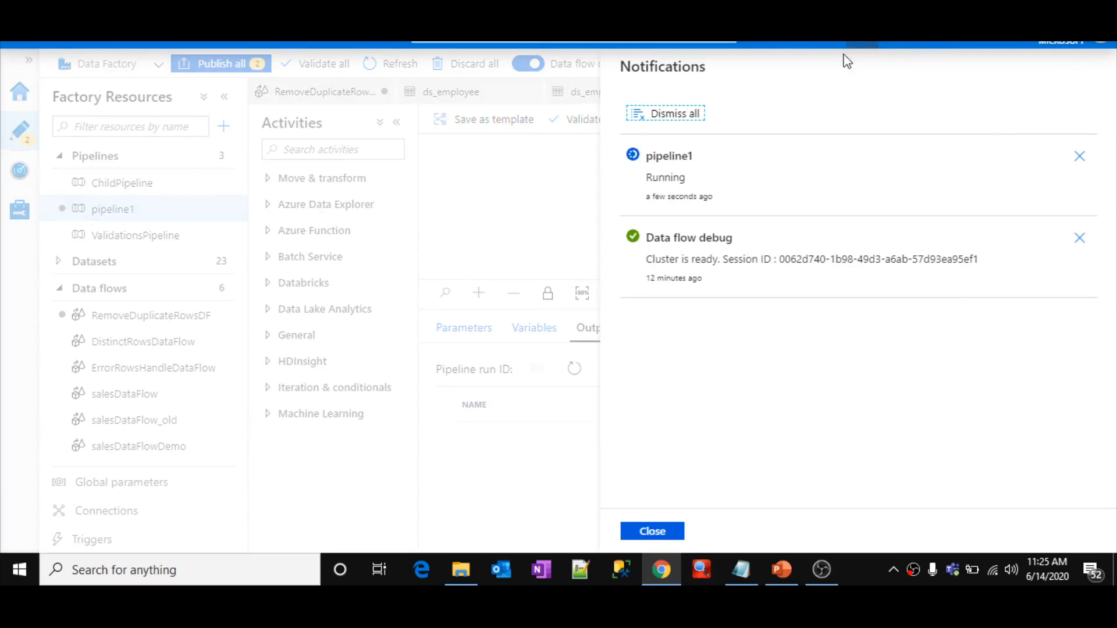
left_click(867, 44)
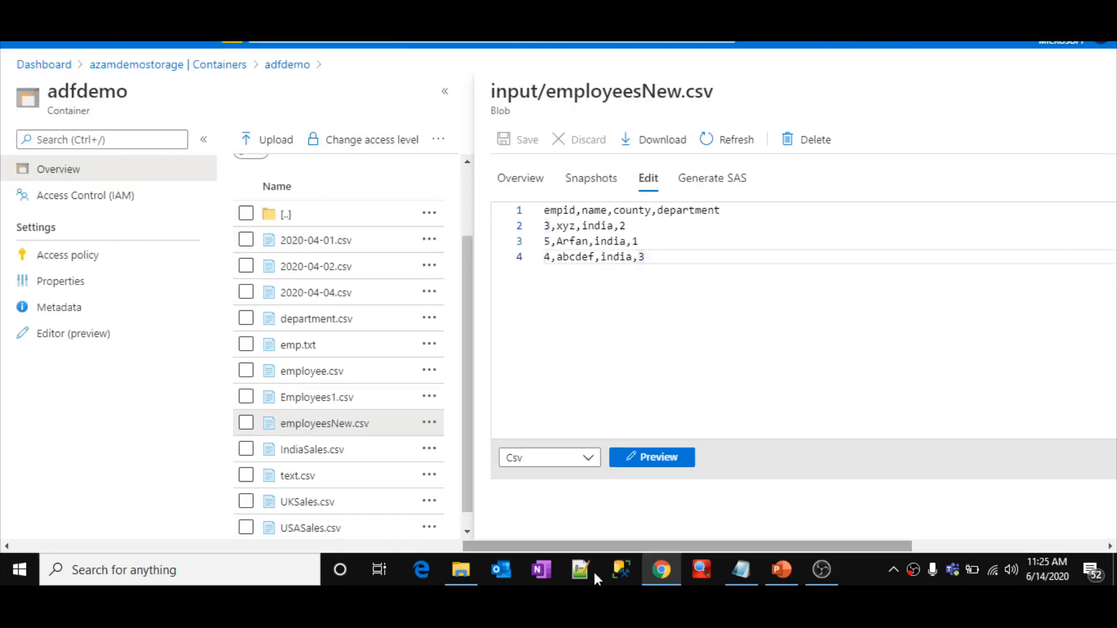
Step: Switch to the adfdemo storage container, close employeesNew.csv, and inspect the refreshed file list of the output folder
left_click_drag(636, 546, 941, 546)
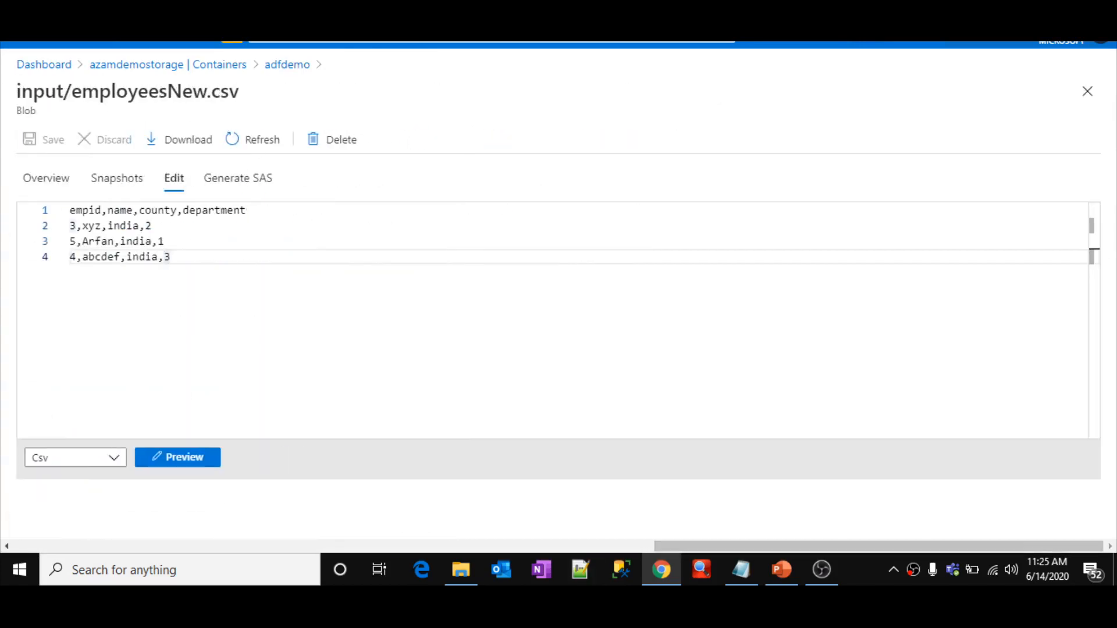
left_click(1095, 93)
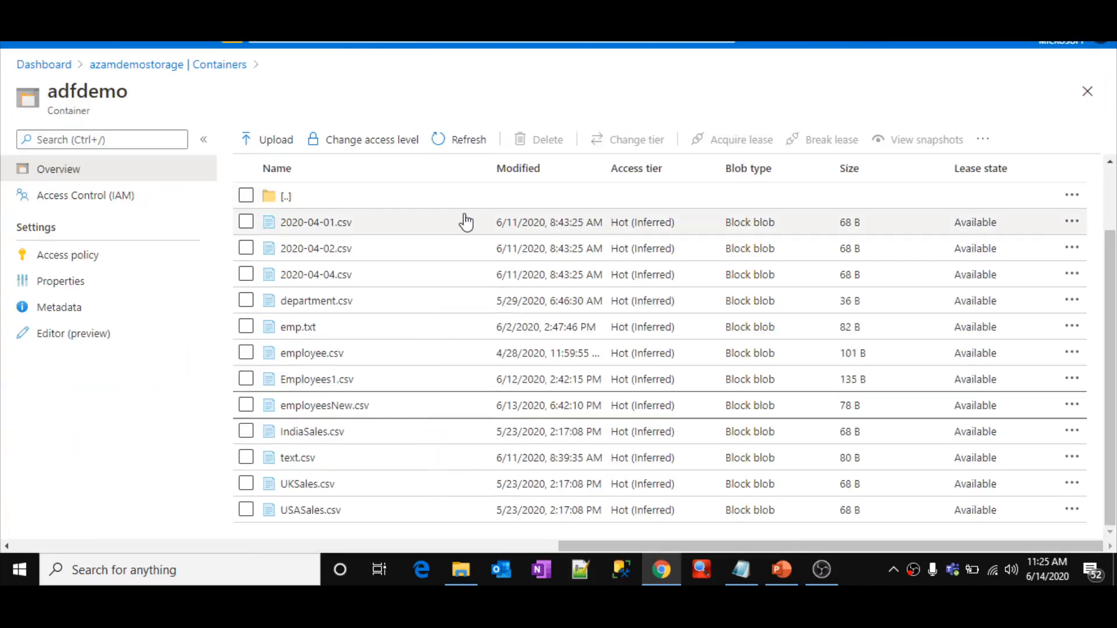
left_click(304, 198)
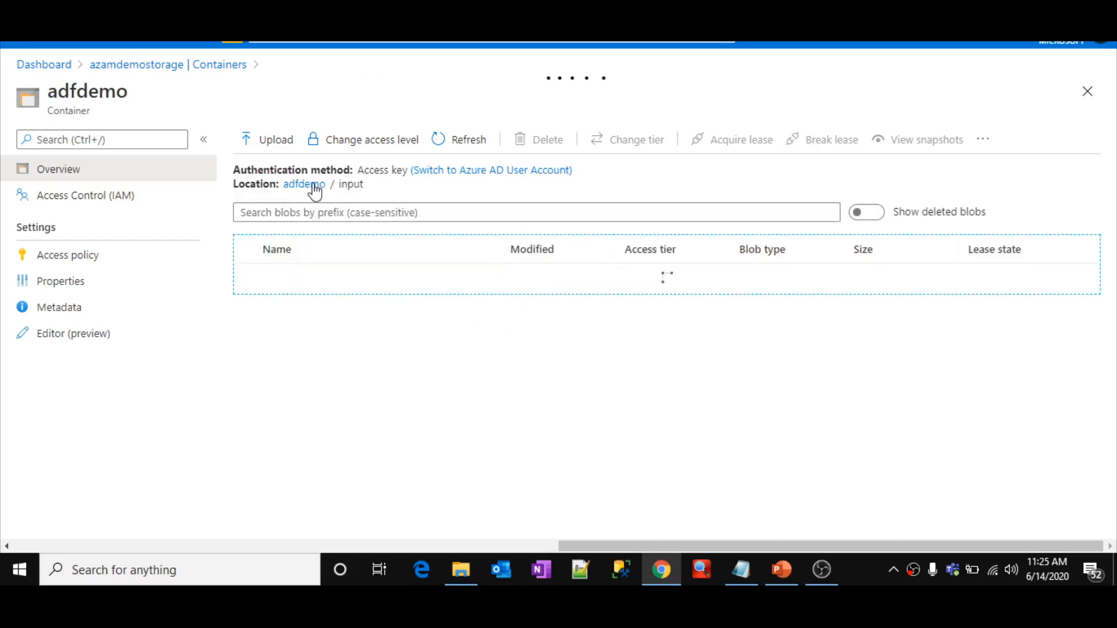
left_click(305, 184)
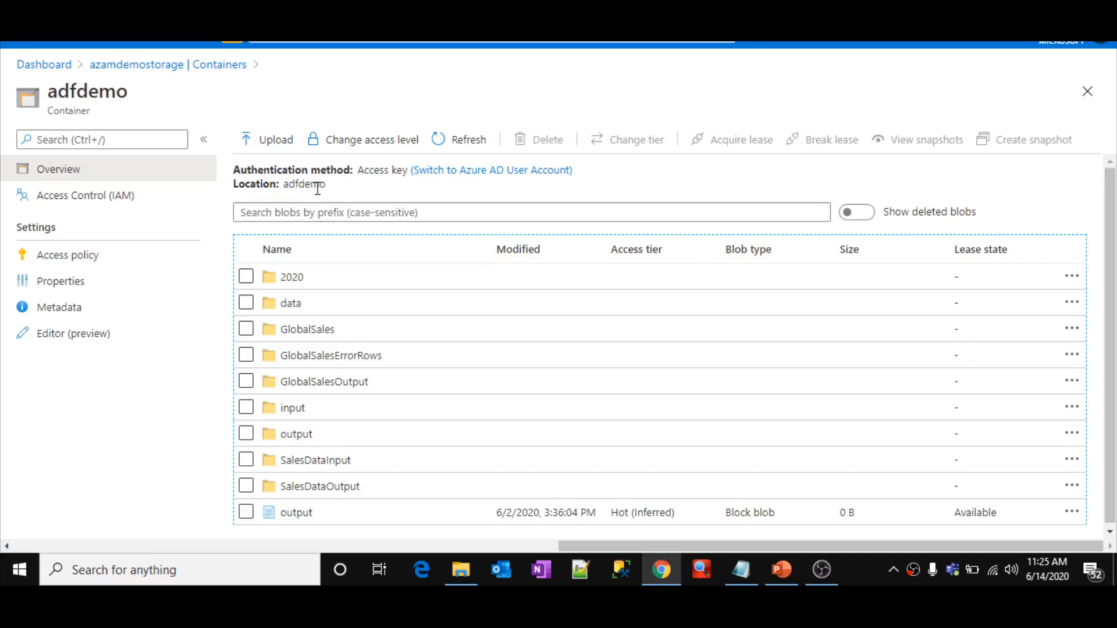
left_click(333, 435)
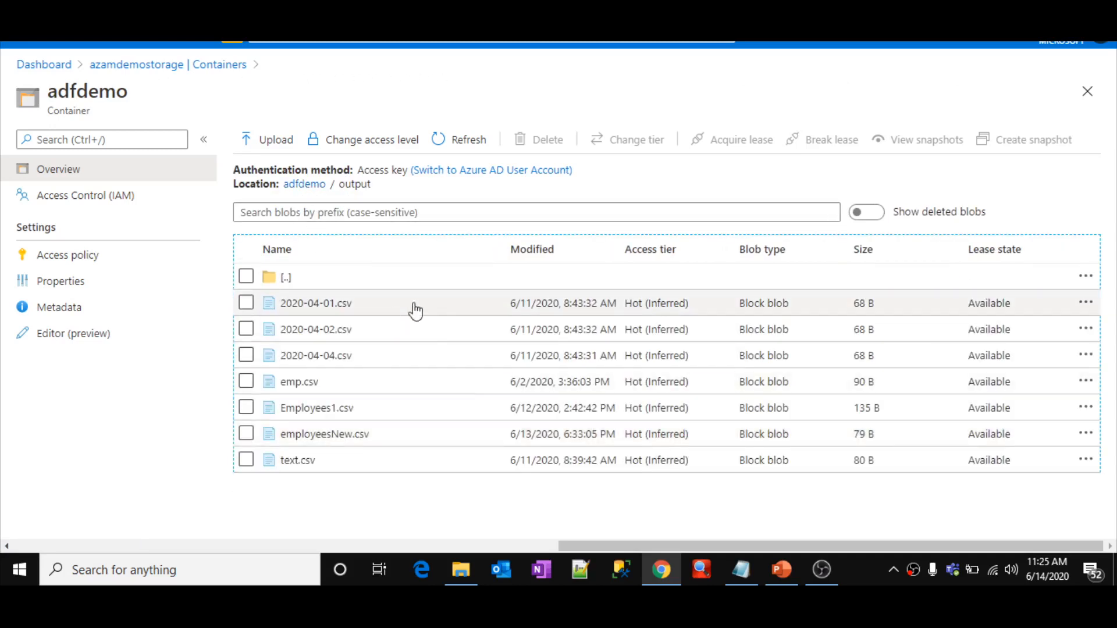
left_click(465, 145)
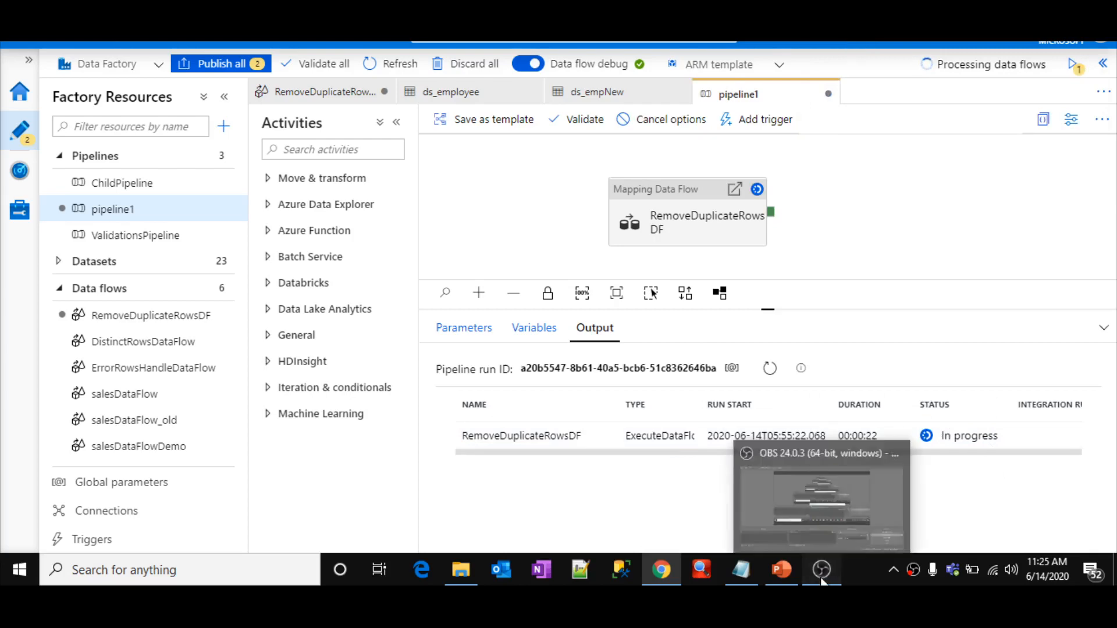
left_click(821, 571)
left_click(821, 573)
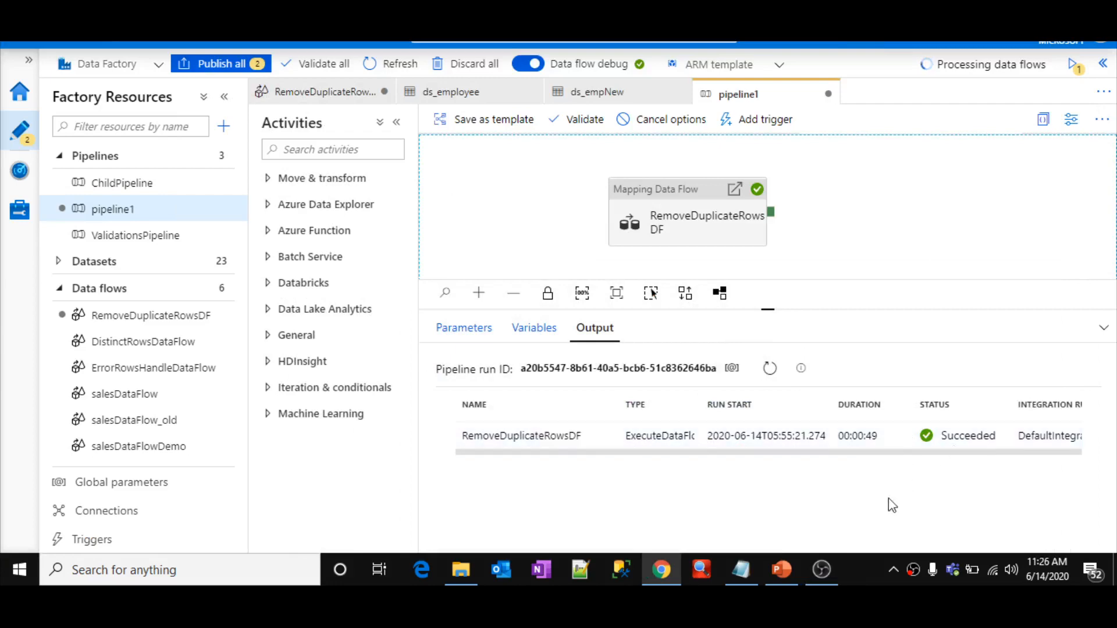
left_click(825, 571)
left_click(825, 571)
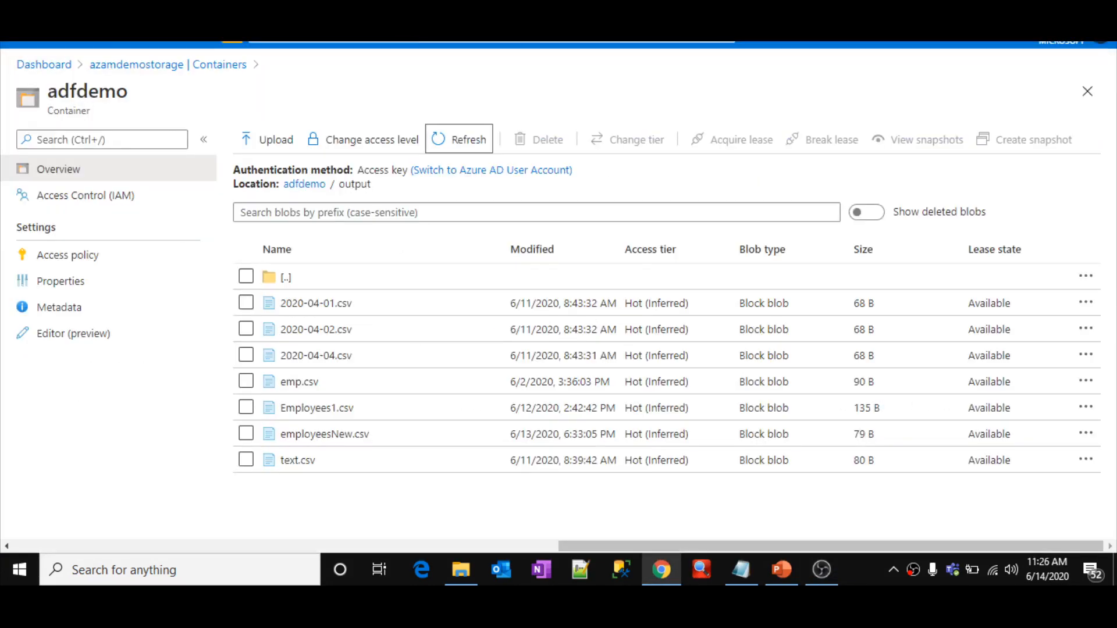
Step: Refresh the output folder of the adfdemo container and examine the employee rows inside ConsolidatedEmp.csv
left_click(459, 140)
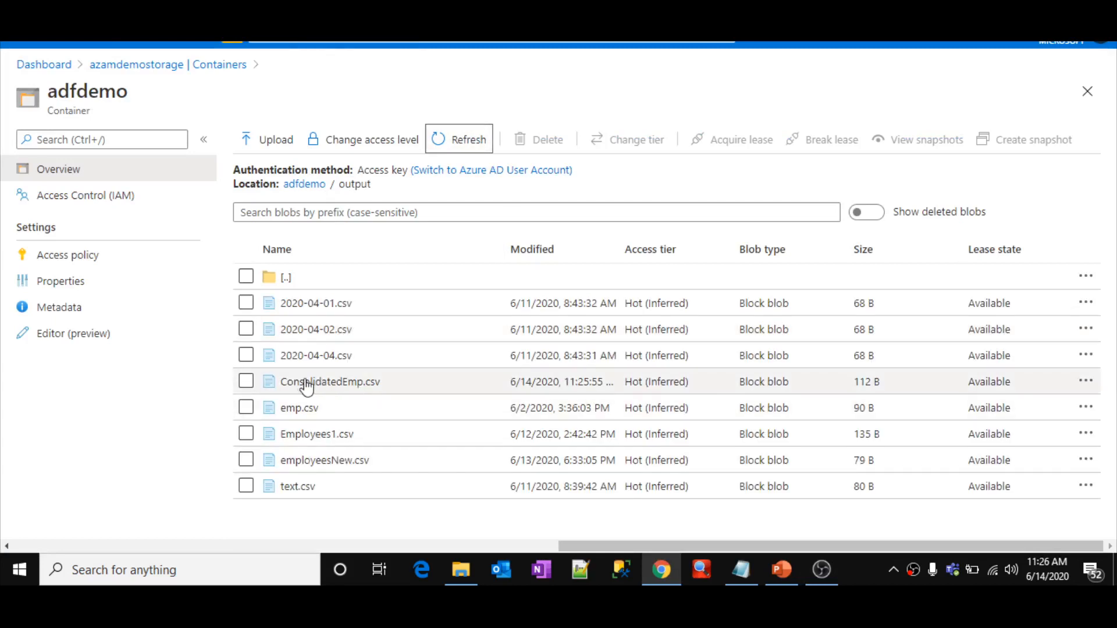
left_click(348, 384)
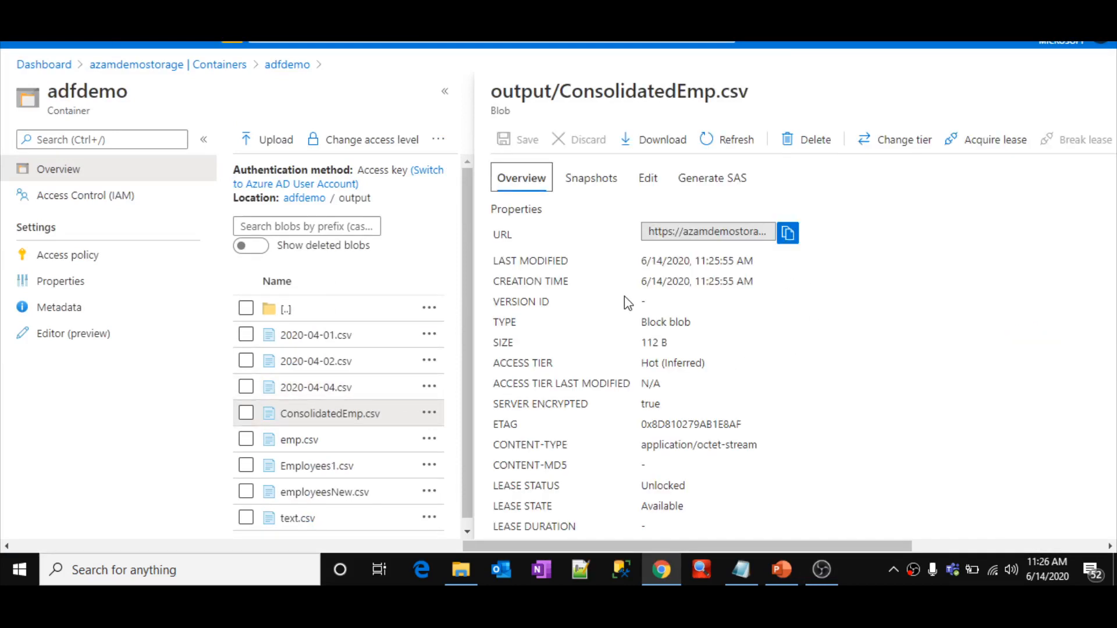
left_click(651, 185)
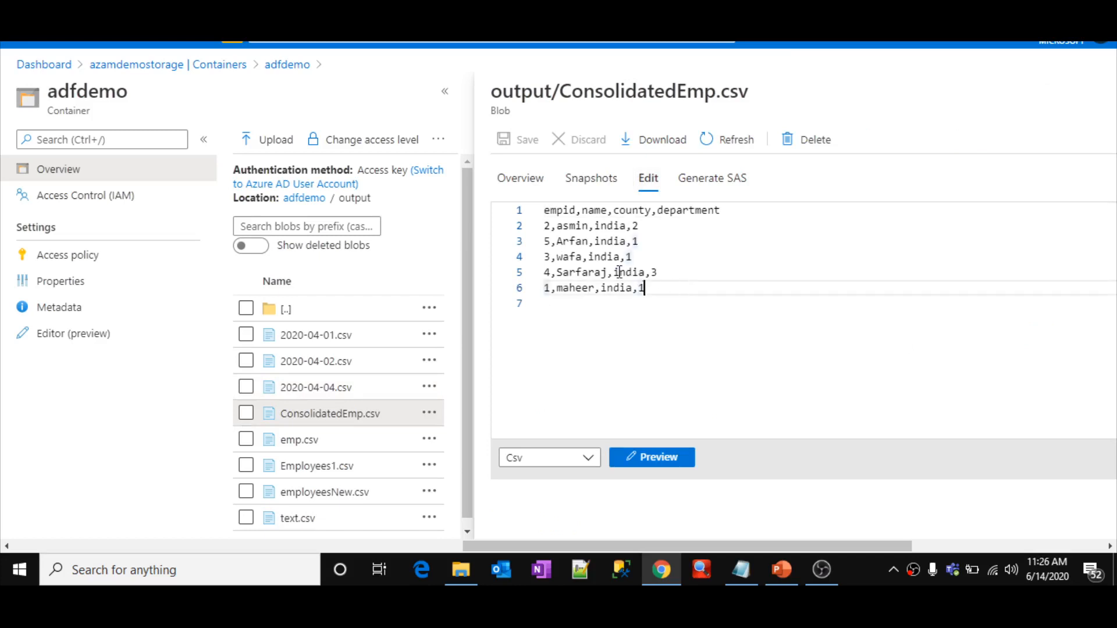
left_click_drag(645, 288, 503, 234)
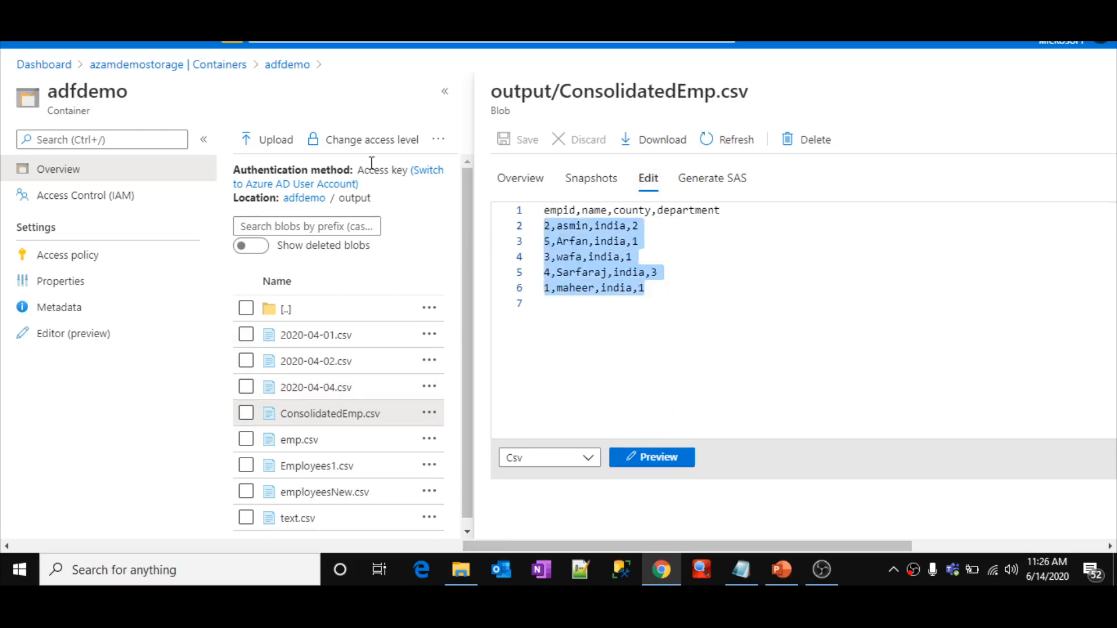
Step: Return to the RemoveDuplicateRowsDF data flow in Data Factory and review the aggregate settings of the RemoveDuplicateRows transformation
key("ctrl+Tab")
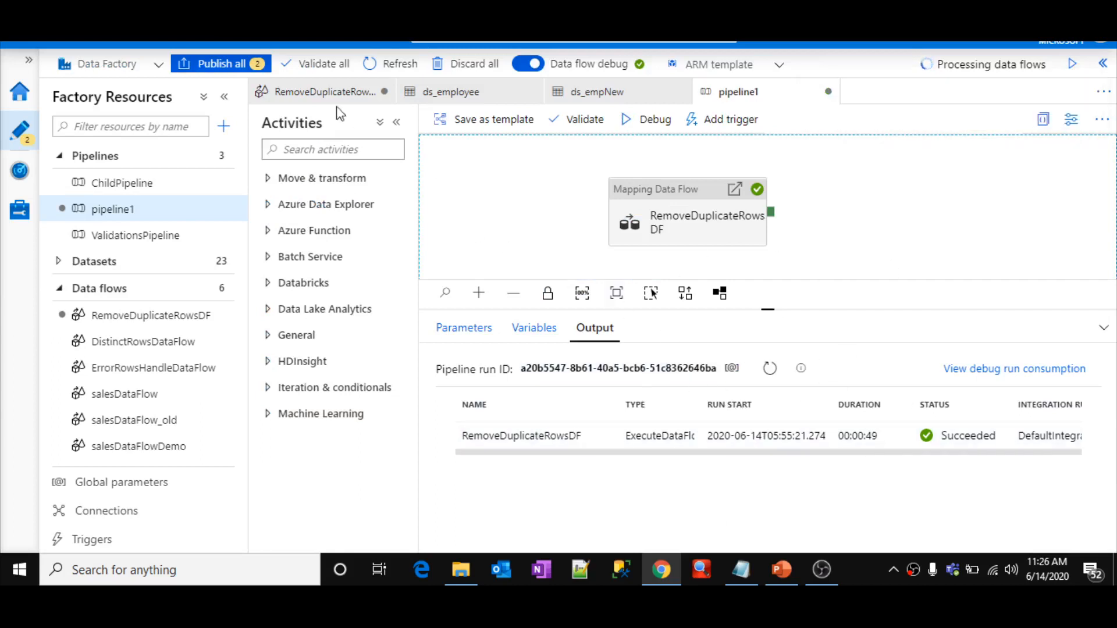
left_click(68, 316)
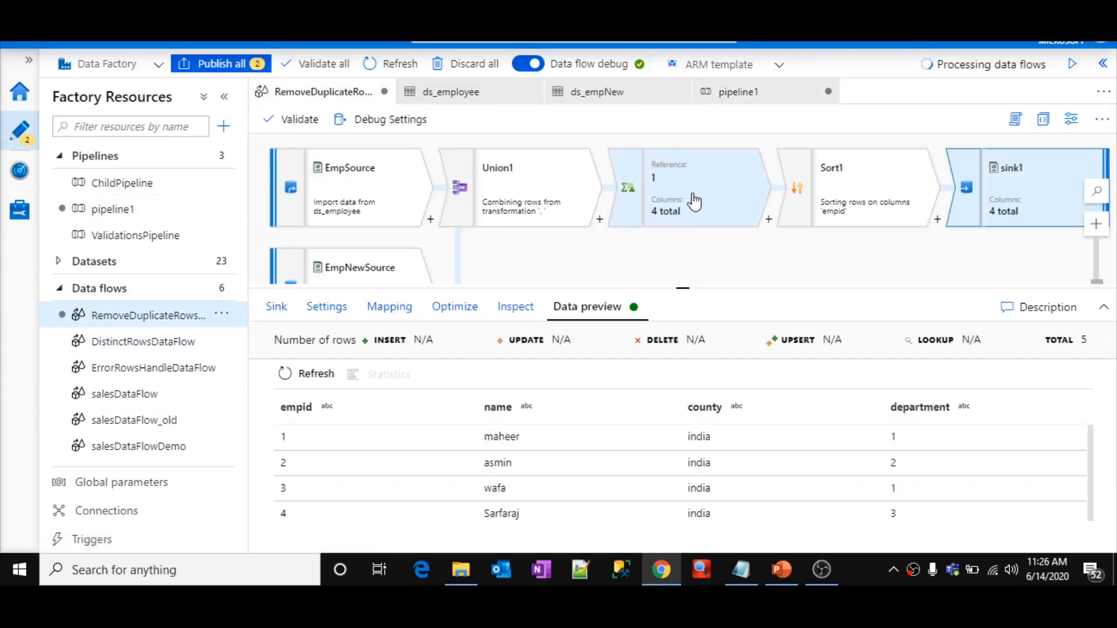
left_click(705, 204)
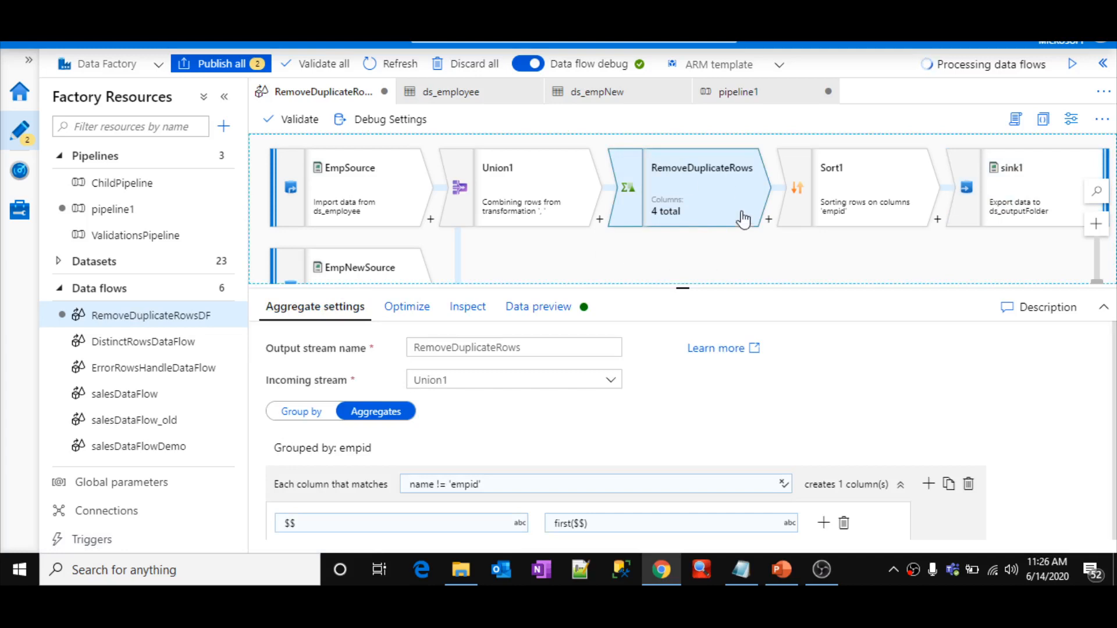
Step: Switch to the PowerPoint presentation and show the closing Thank you slide
left_click(790, 579)
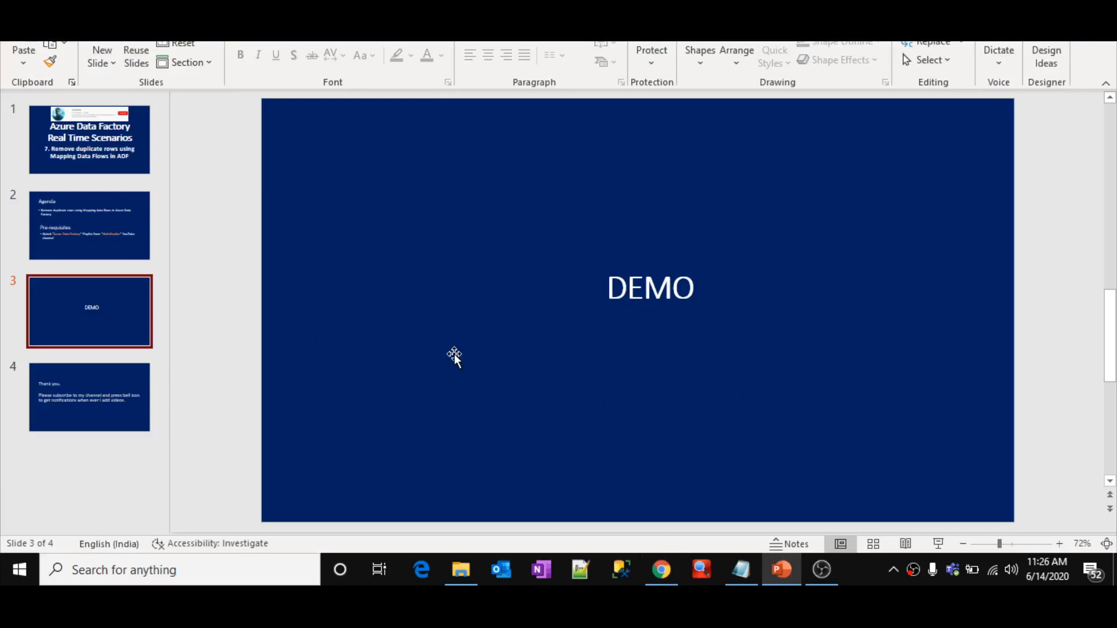
left_click(92, 414)
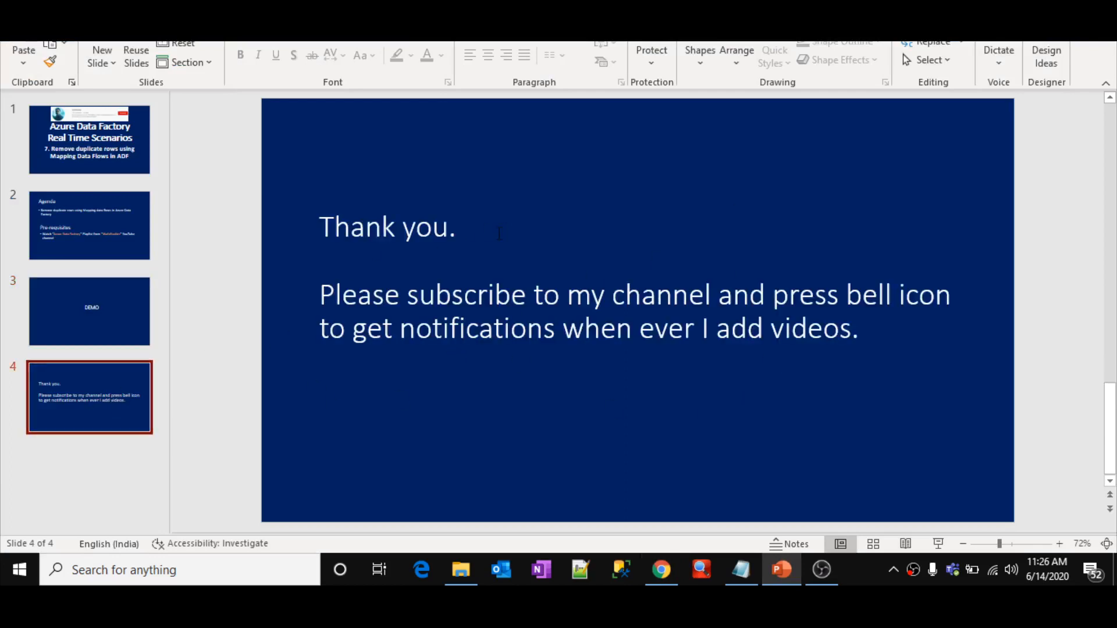